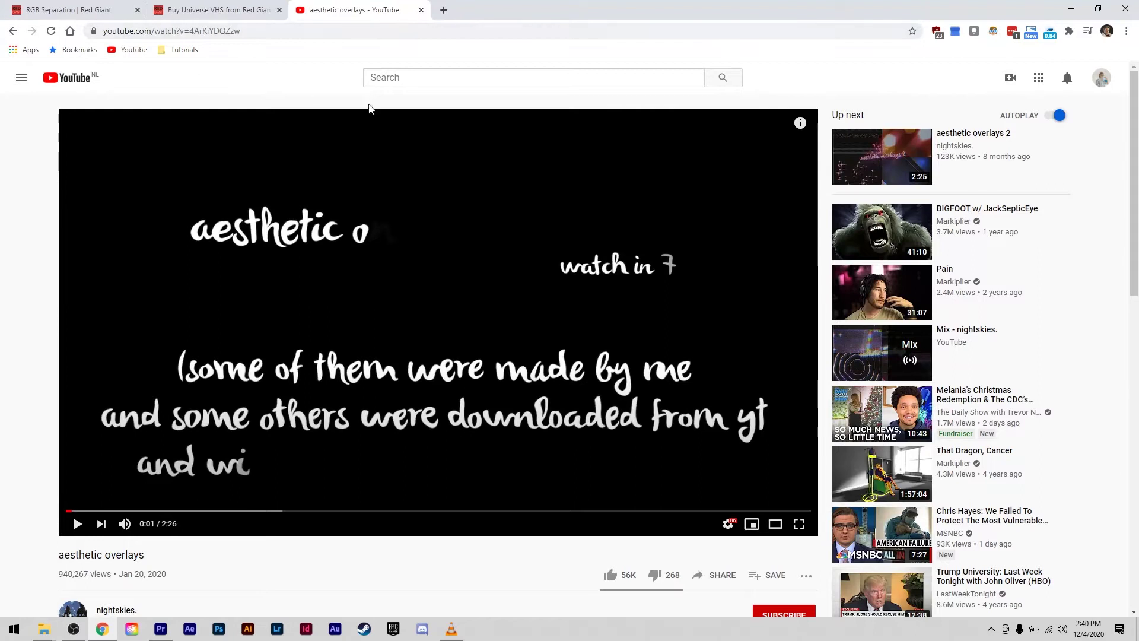
- Highlight the aesthetic overlays video title and search the installed programs for "4k" to find 4K Video Downloader
triple_click(148, 561)
drag(58, 556, 149, 555)
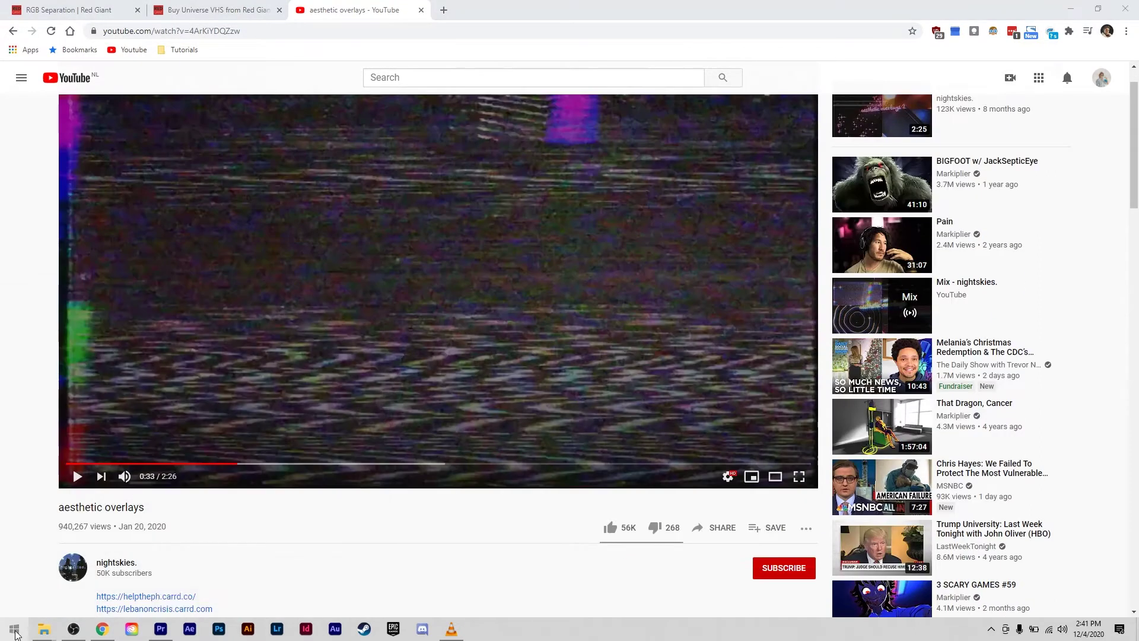
click(14, 629)
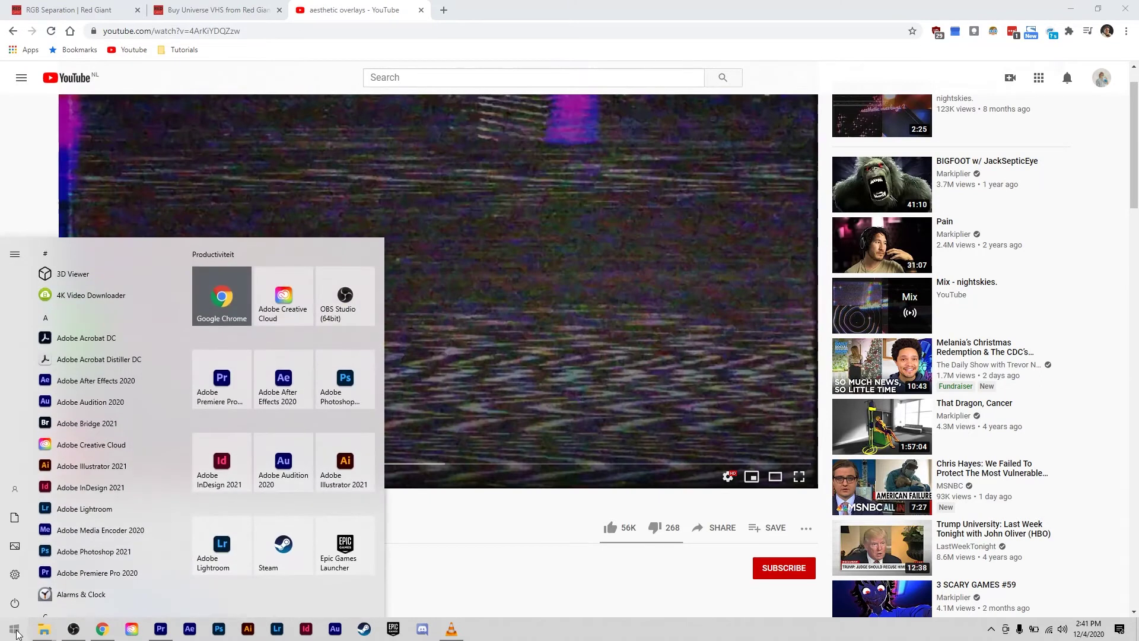
text(4k)
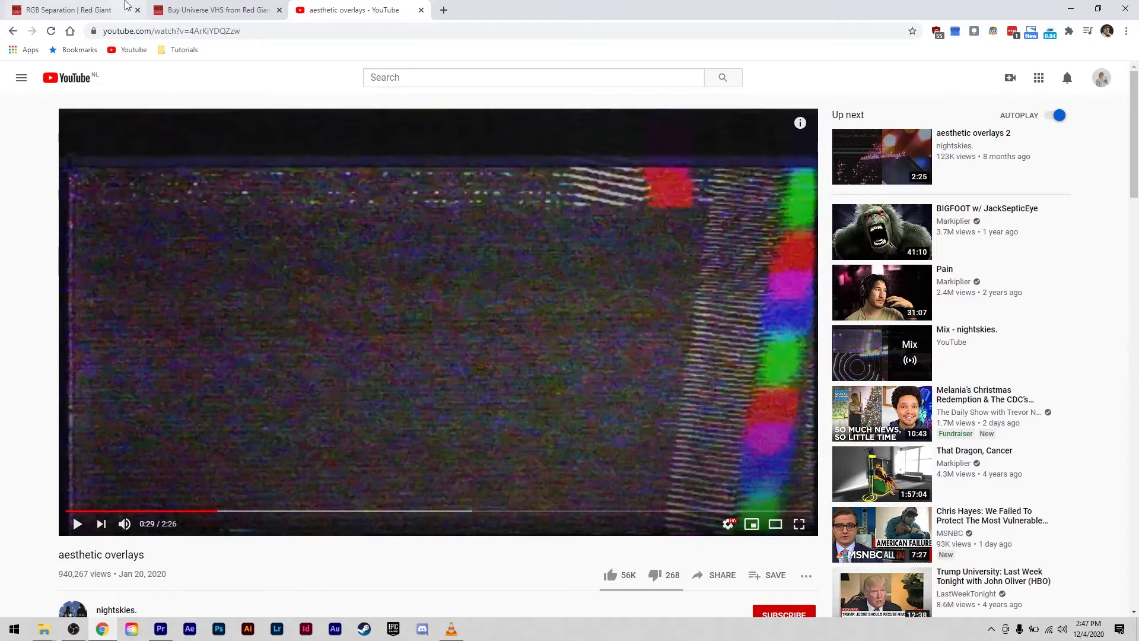
- View the open Red Giant pages for the Universe VHS and RGB Separation effects and minimize the browser
click(53, 10)
click(196, 11)
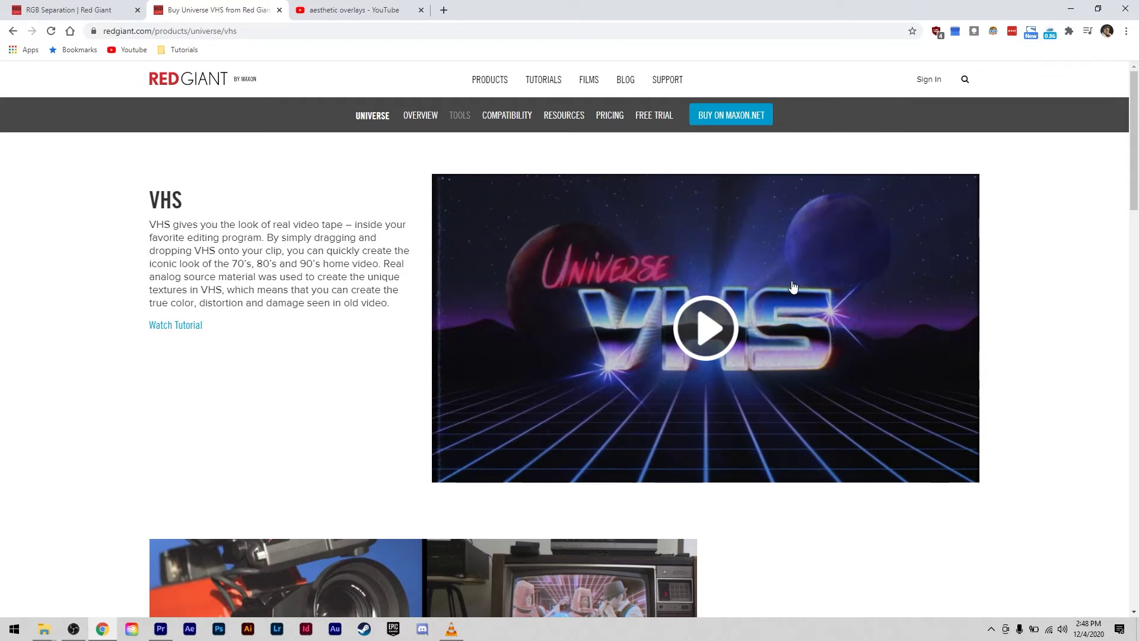
click(70, 10)
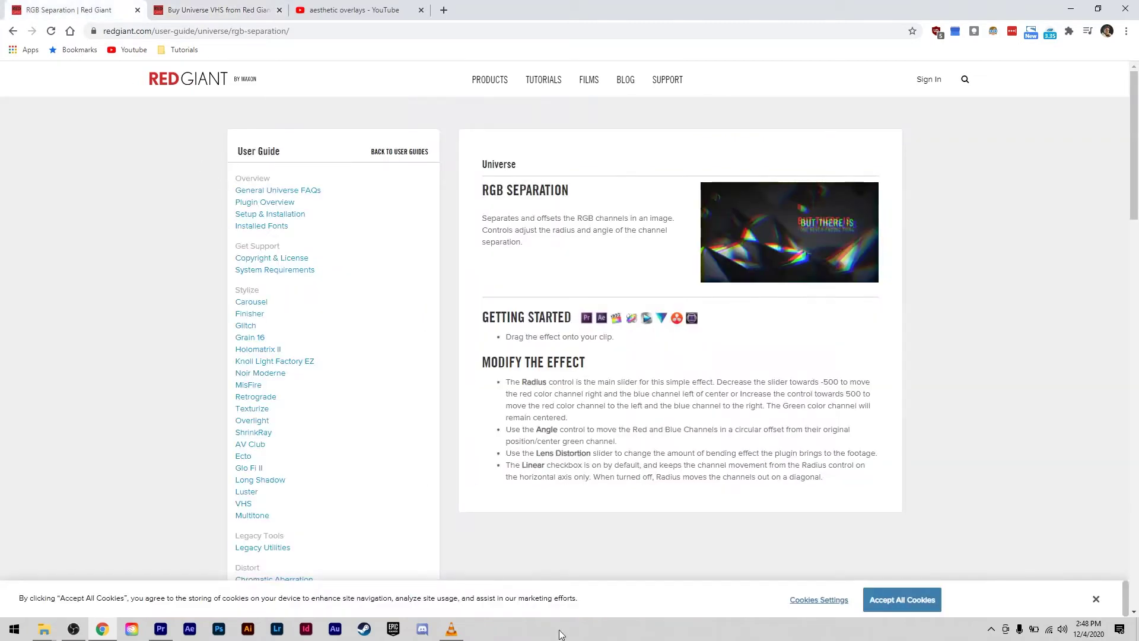
click(1071, 9)
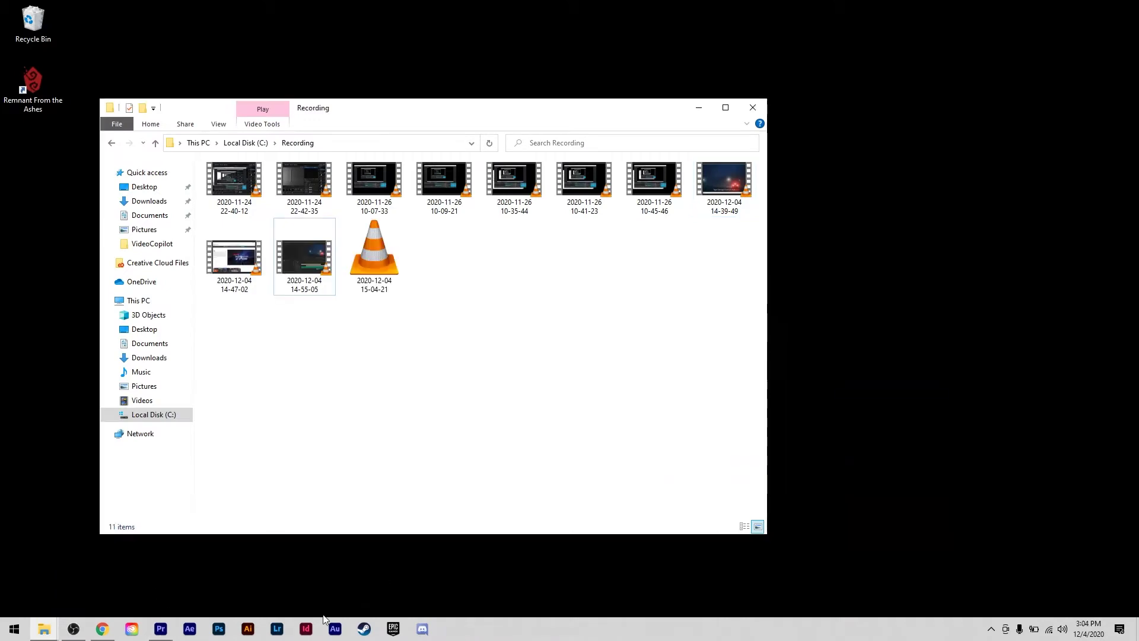
- Switch to Adobe Premiere Pro, park the timeline playhead at 00:00:05:01 and preview aesthetic overlays.mp4 in the source monitor
click(160, 629)
mouse_move(590, 411)
mouse_down()
mouse_move(553, 408)
mouse_move(898, 414)
mouse_move(811, 415)
mouse_up()
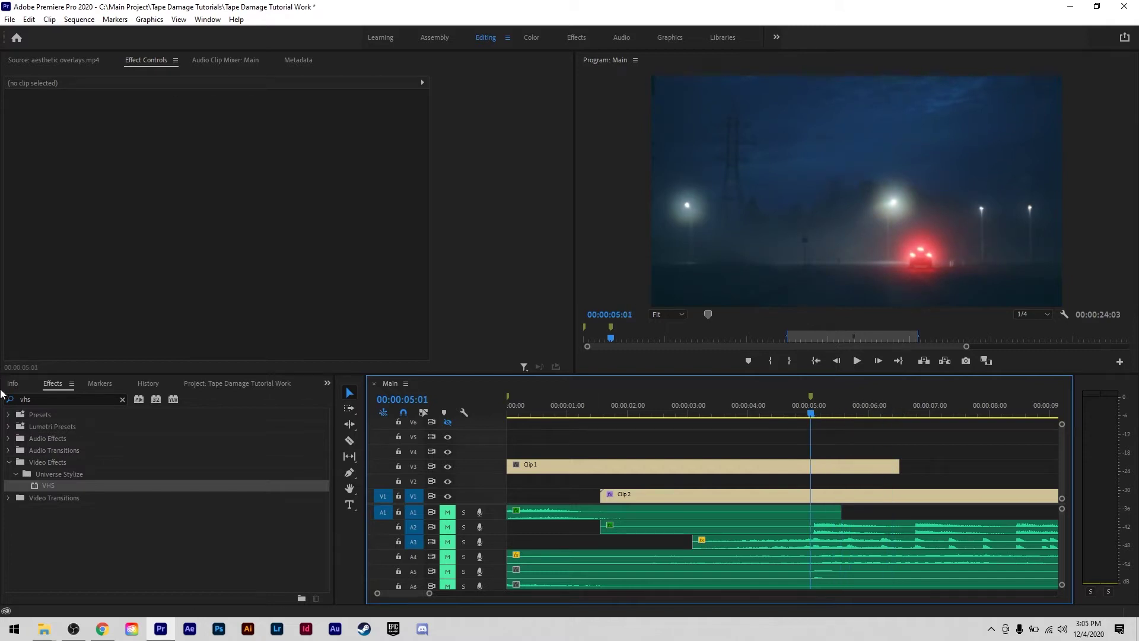
click(267, 384)
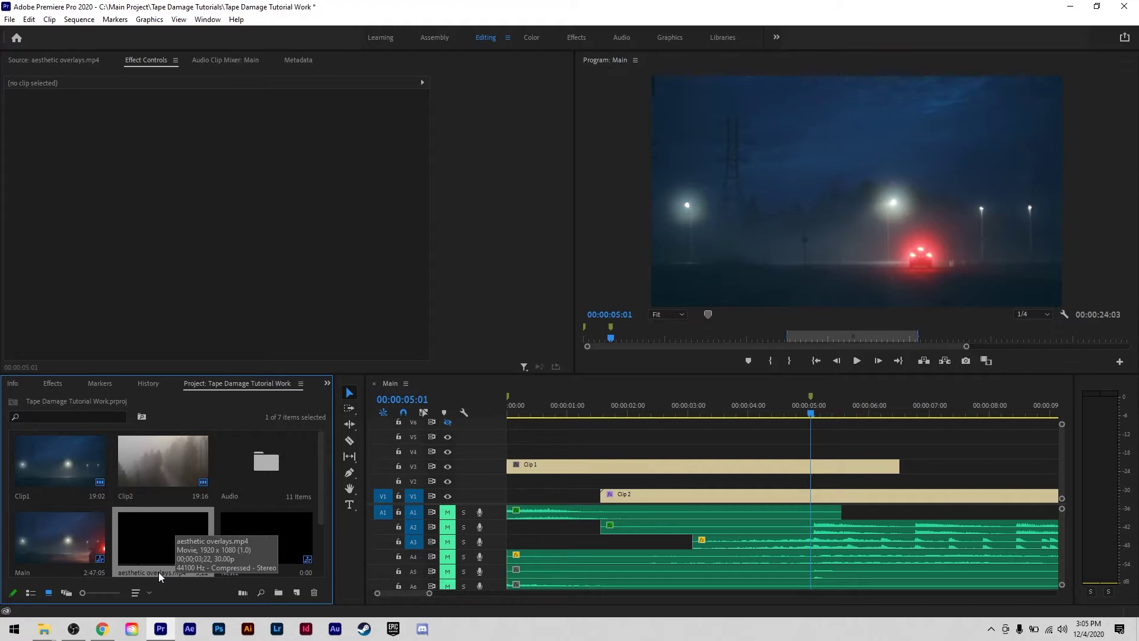
double_click(156, 550)
click(94, 340)
drag(94, 340, 134, 340)
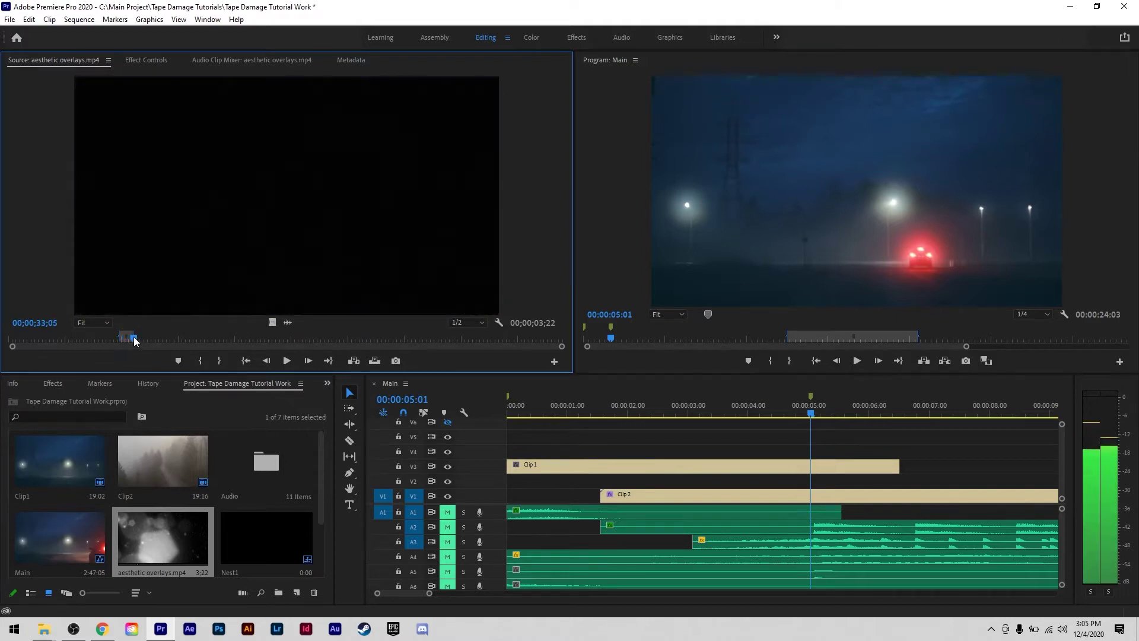
- Place only the video of aesthetic overlays.mp4 on track V4 around the playhead and label the clip Yellow
drag(270, 322, 818, 455)
right_click(818, 456)
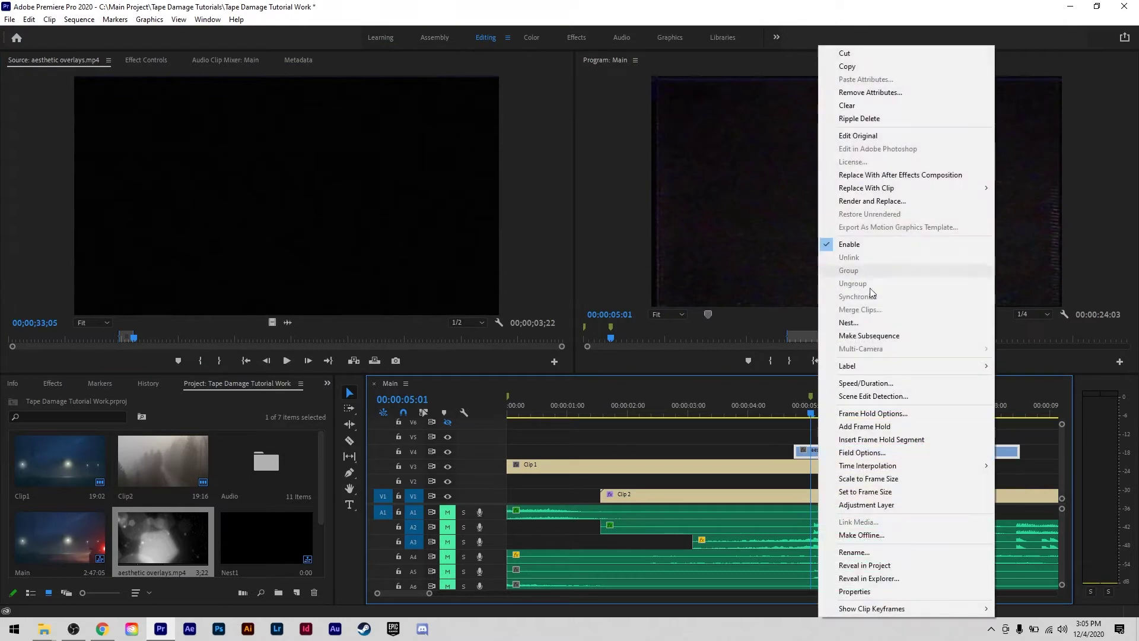
click(1022, 579)
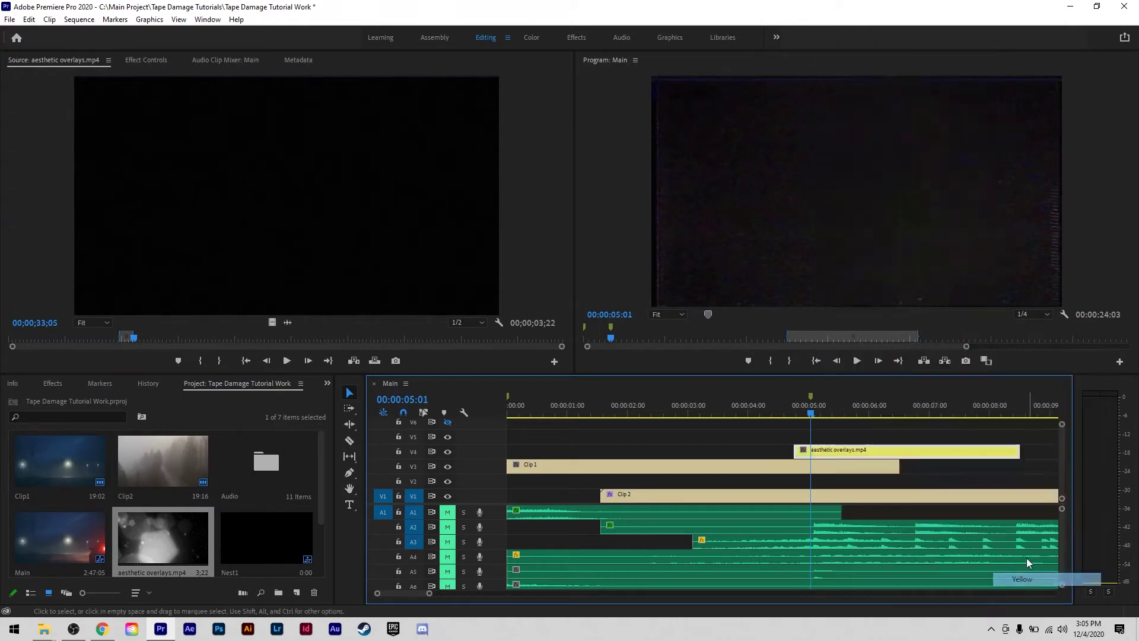
- Split the overlay clip at 00:00:06:17 and move its second part to V5, beyond the end of Clip 2
click(830, 413)
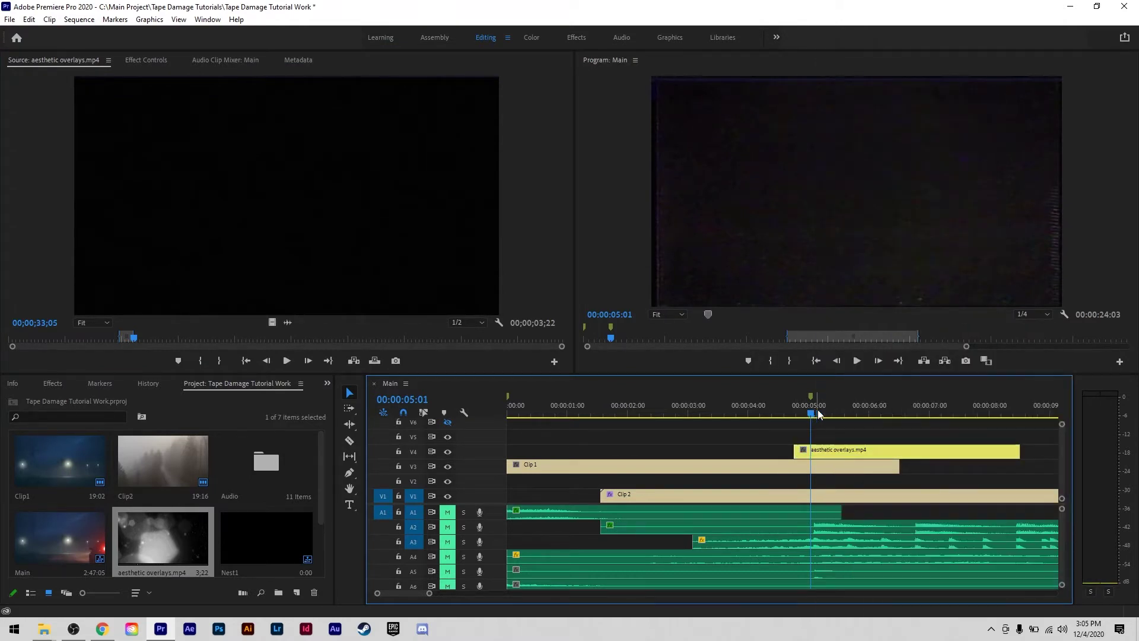
drag(833, 417, 911, 413)
key(c)
click(911, 451)
key(v)
drag(930, 454, 994, 440)
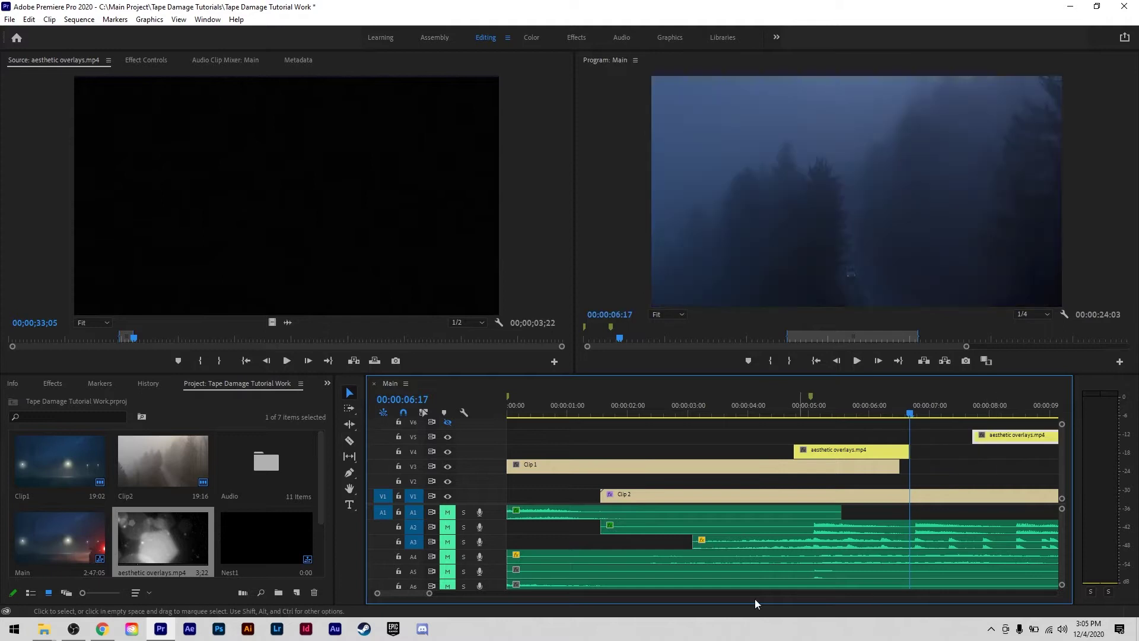
drag(429, 593, 497, 594)
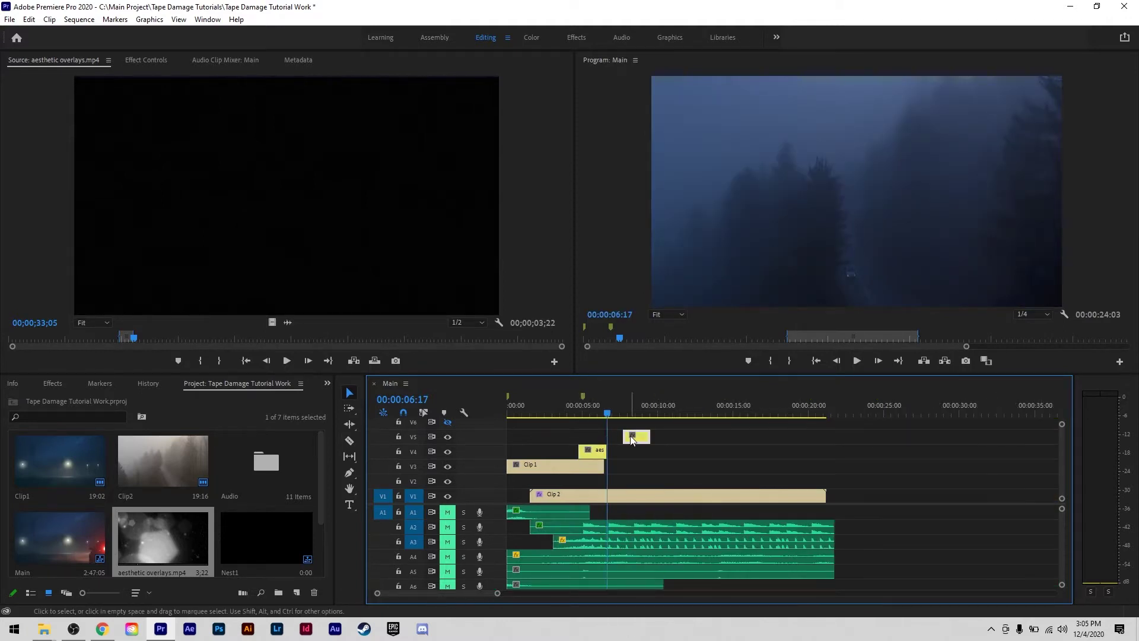
drag(632, 438, 885, 438)
- Cut the V4 overlay clip at the marker near 5 seconds and delete the portion before it
drag(609, 413, 581, 411)
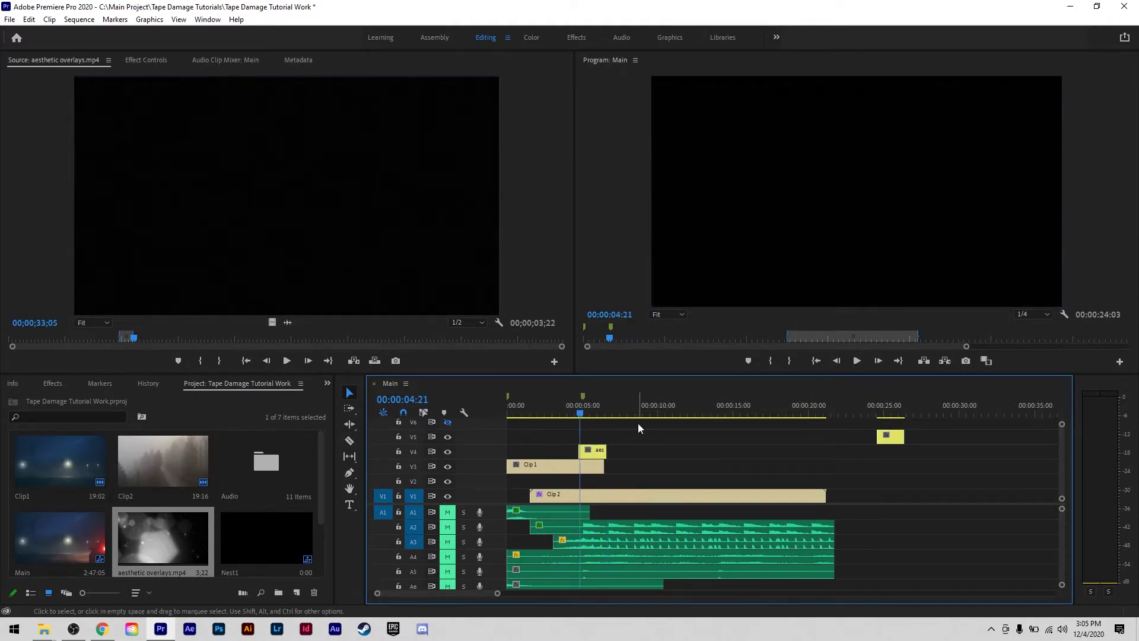
key(equal)
key(equal)
key(equal)
mouse_move(792, 404)
mouse_down()
mouse_move(781, 409)
mouse_move(826, 410)
mouse_move(810, 409)
mouse_up()
key(ctrl+k)
key(Delete)
- Set the V4 overlay clip's scale to 125 and its blend mode to Color Dodge
mouse_move(810, 409)
mouse_down()
mouse_move(1021, 411)
mouse_move(789, 410)
mouse_move(817, 411)
mouse_up()
click(142, 59)
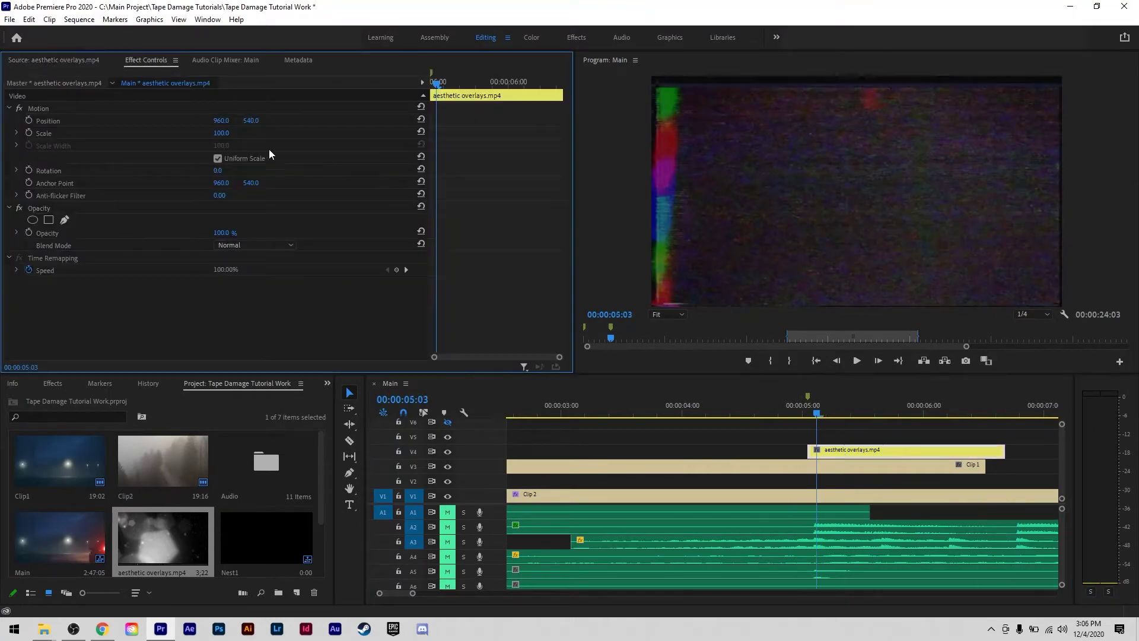
click(229, 134)
text(125)
key(Return)
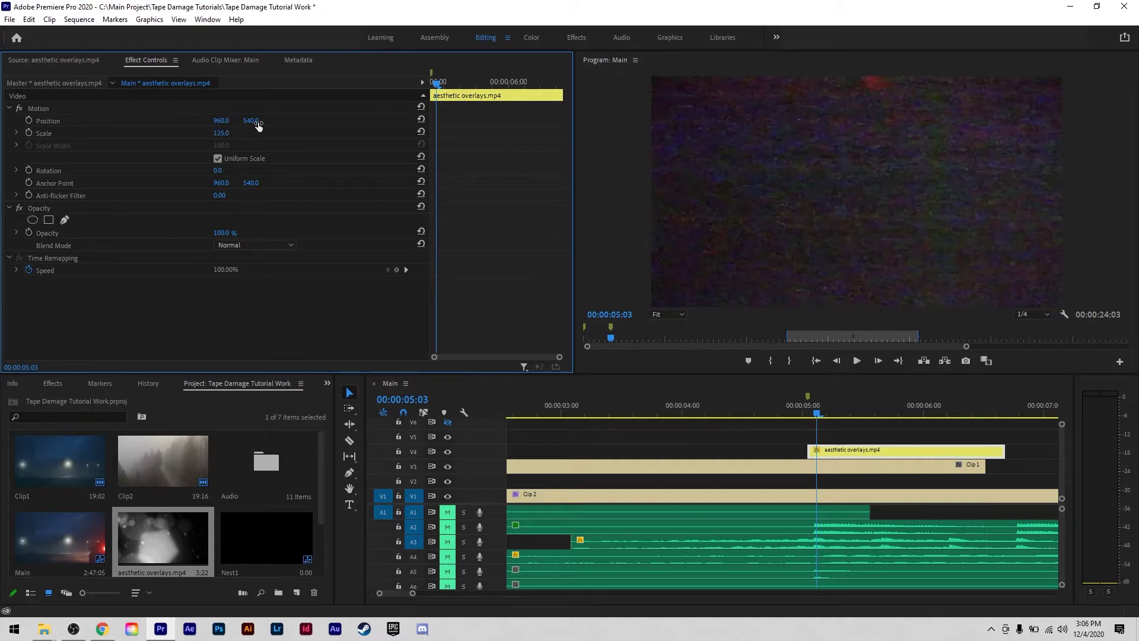
click(216, 244)
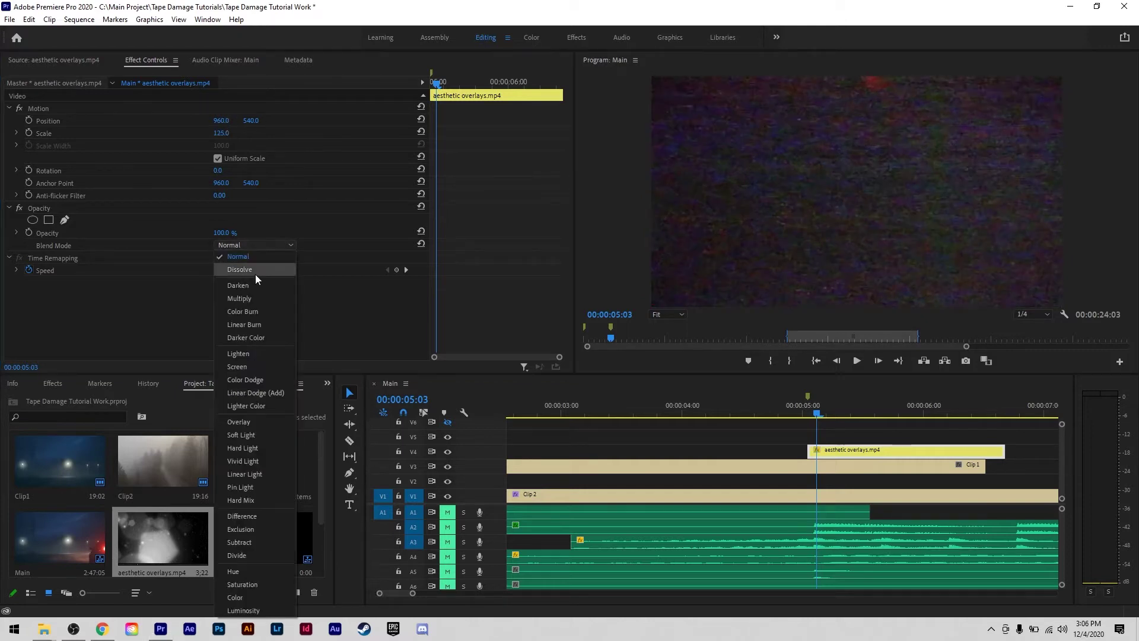
click(276, 383)
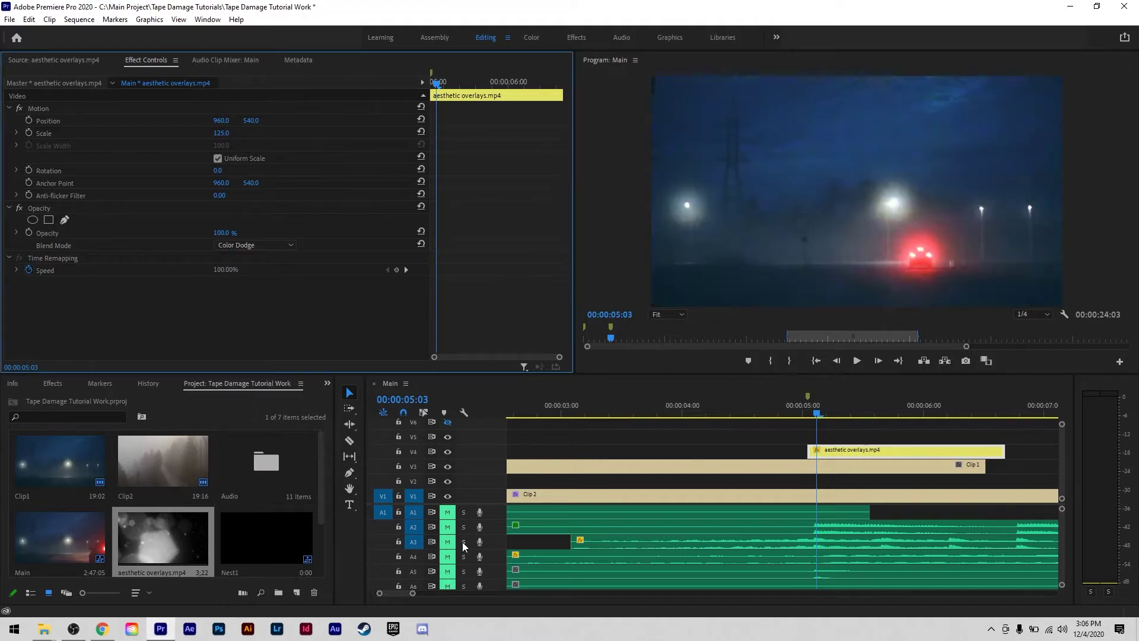
- Find the Brightness & Contrast effect and apply it to the V4 overlay clip
click(52, 385)
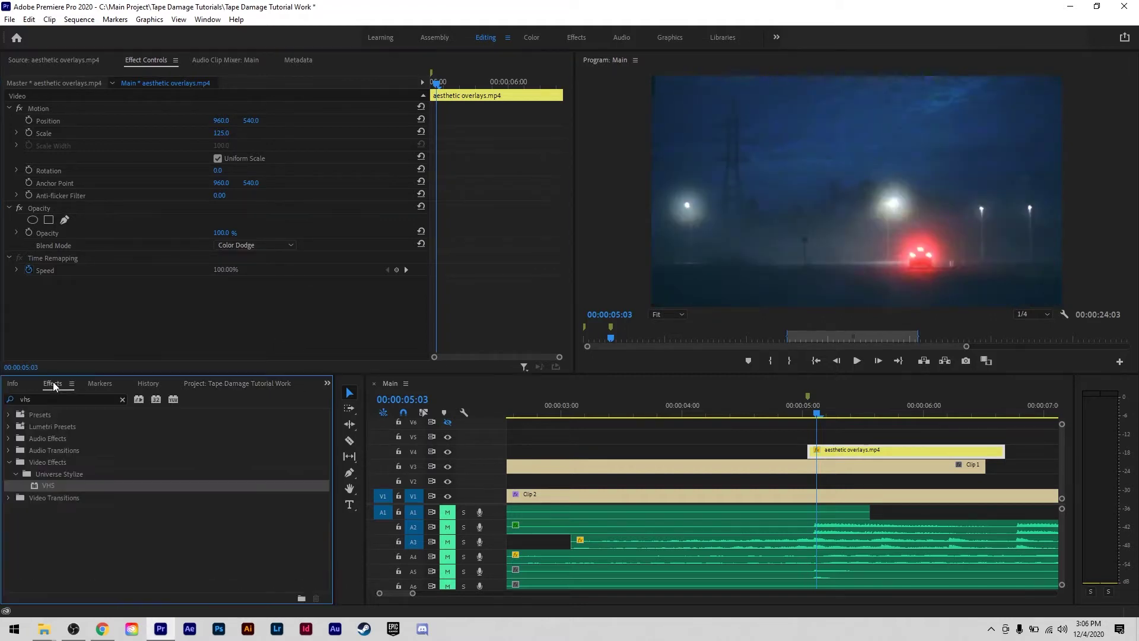
click(6, 399)
text(bright)
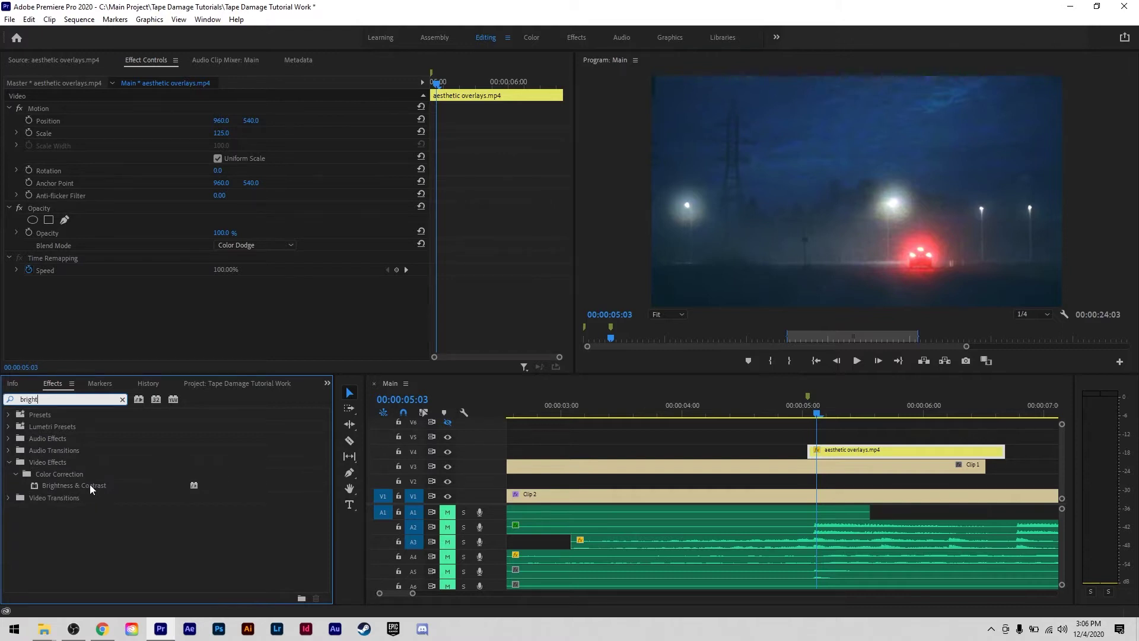
drag(91, 488, 259, 325)
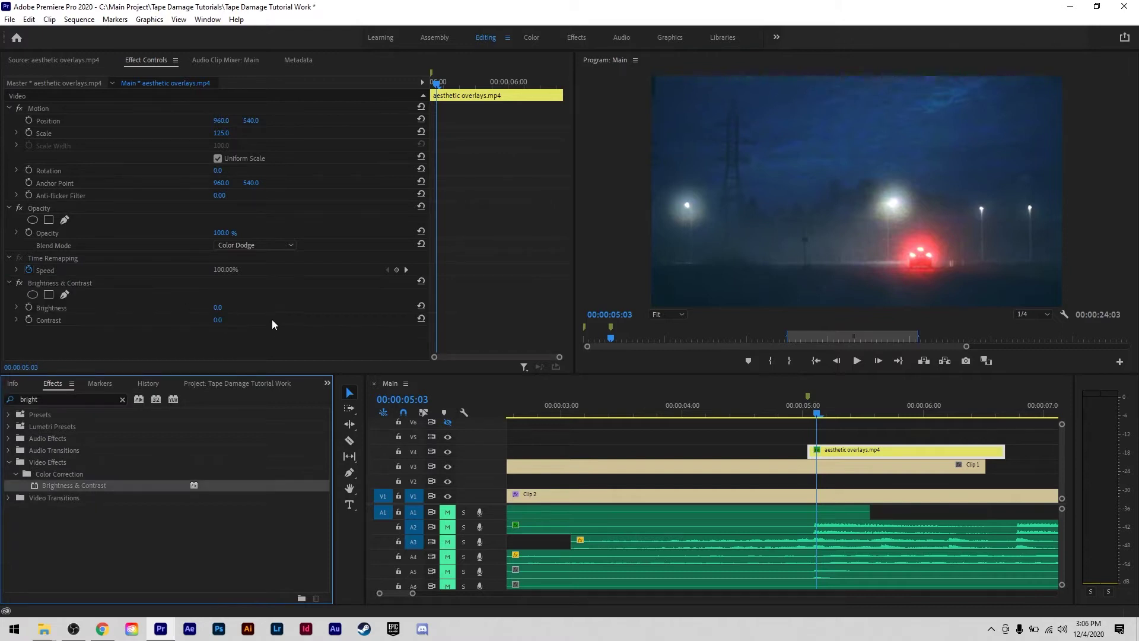
- Set the overlay clip's brightness to -57 and contrast to -20
click(220, 307)
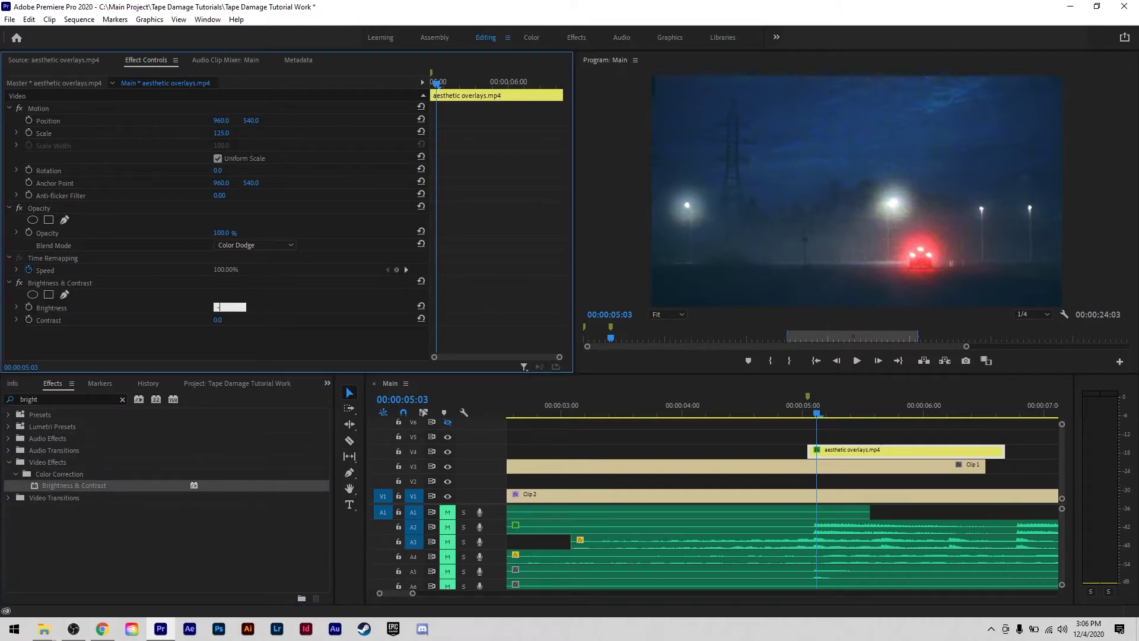
text(-57)
key(Return)
click(225, 320)
text(-20)
key(Return)
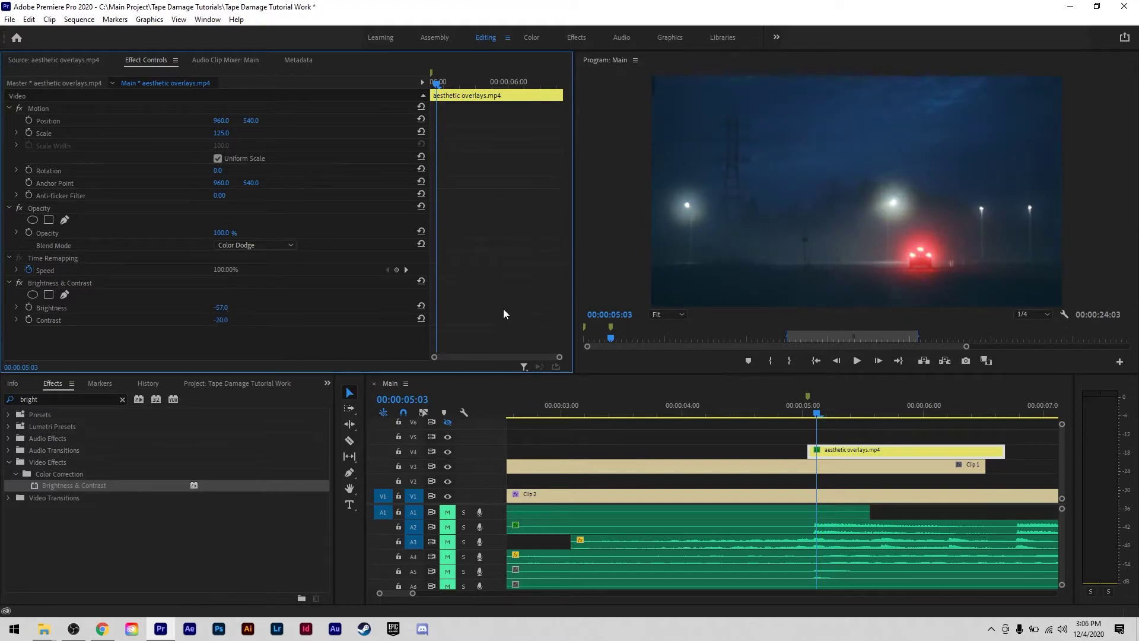
- Find the Universe VHS effect and apply it to the V4 overlay clip
click(63, 400)
text(vhs)
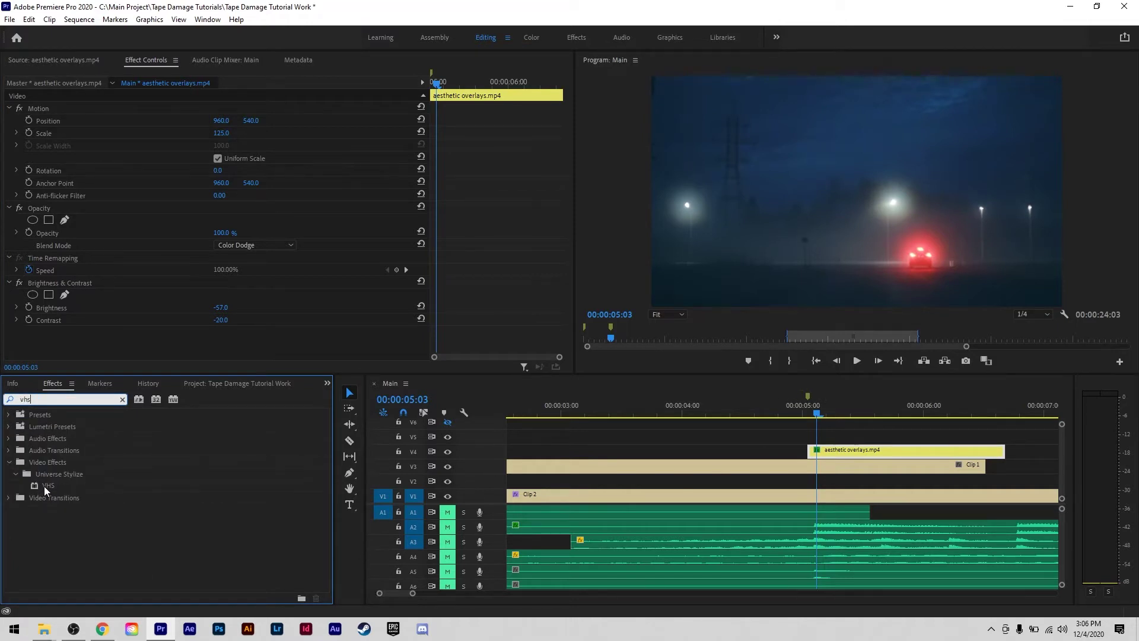
drag(45, 486, 107, 339)
- Trim the overlay clip's start to 00:00:05:06 and move the clip back to begin at the marker at 00:00:05:01
click(838, 414)
mouse_move(839, 417)
mouse_down()
mouse_move(888, 413)
mouse_move(919, 394)
mouse_move(837, 398)
mouse_up()
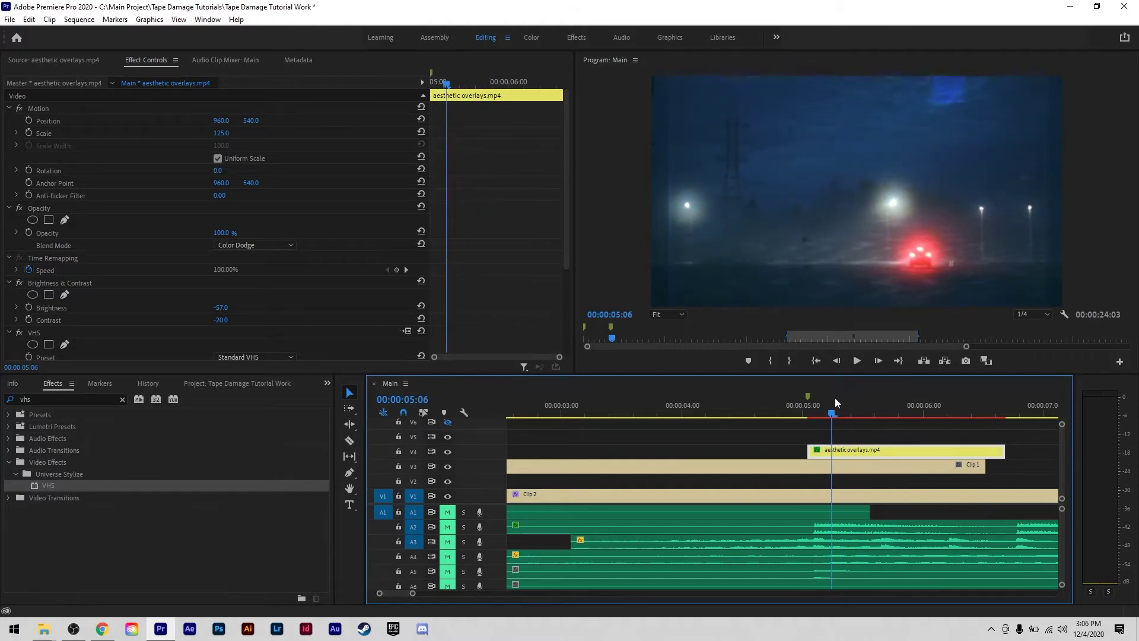
drag(851, 449, 825, 450)
click(827, 411)
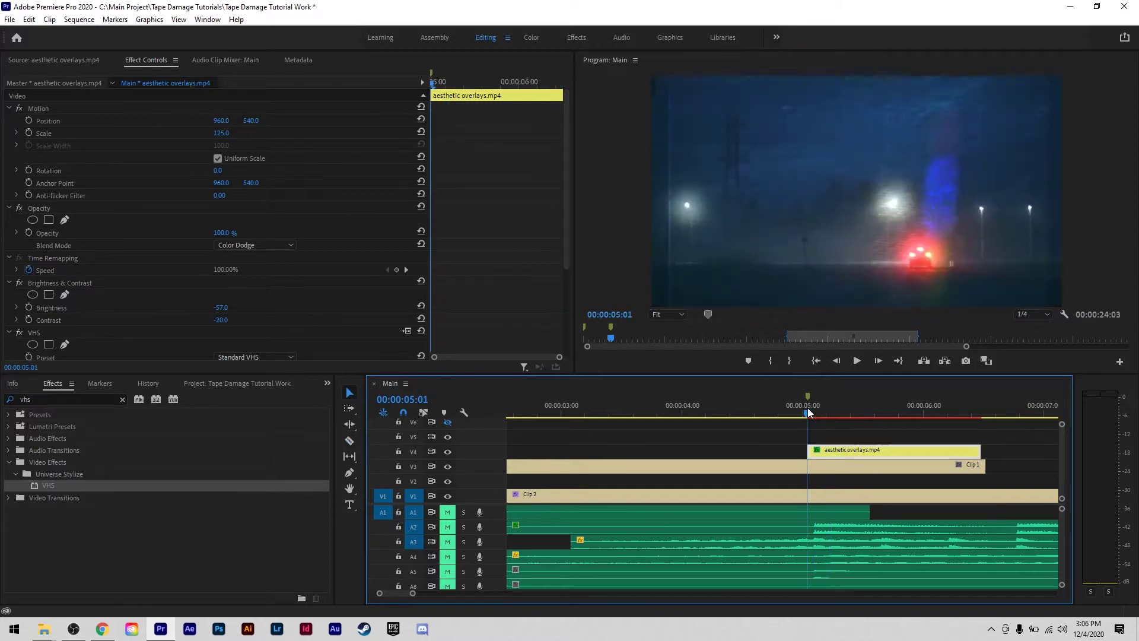
- Compare the frame at 00:00:05:12 with the VHS effect off and on, and examine its preset, tape style and frame style options
drag(827, 410, 864, 416)
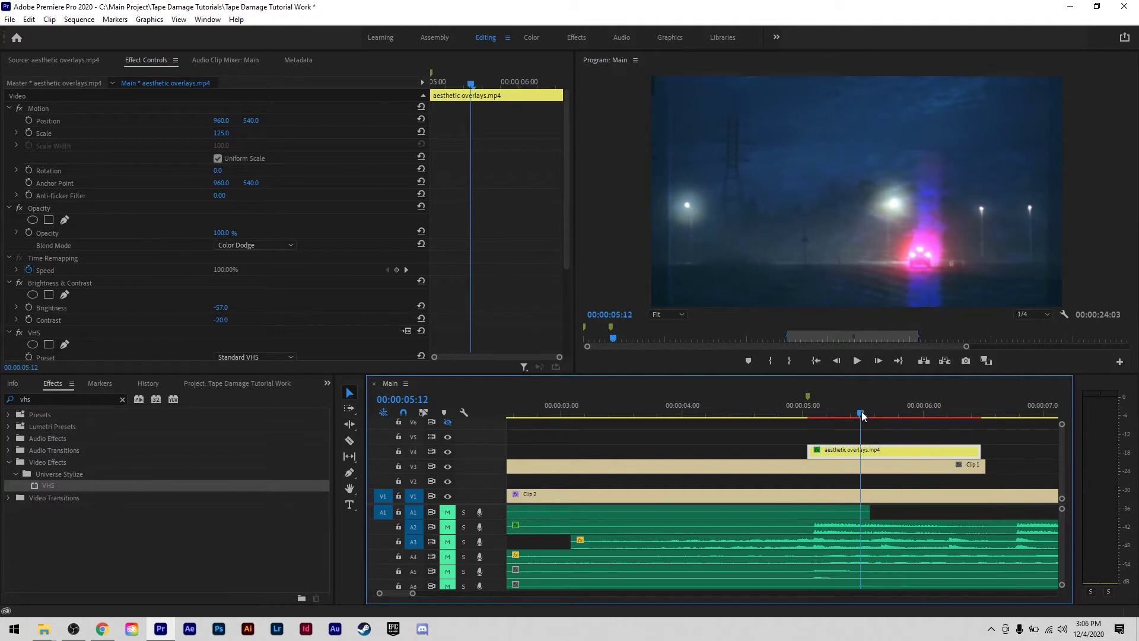
click(18, 333)
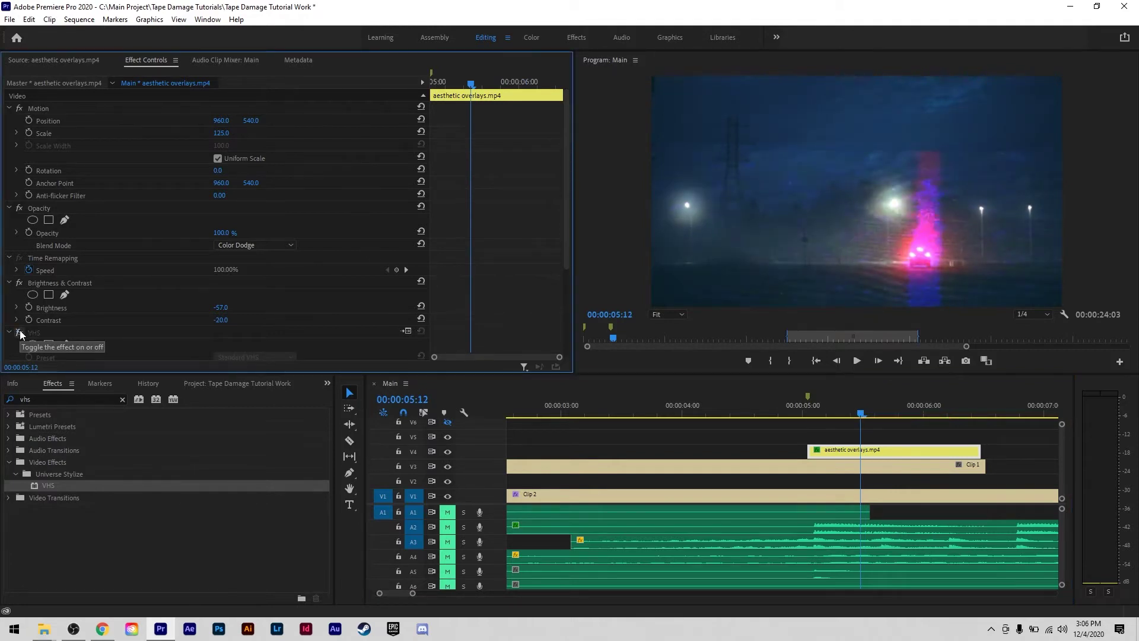
click(19, 334)
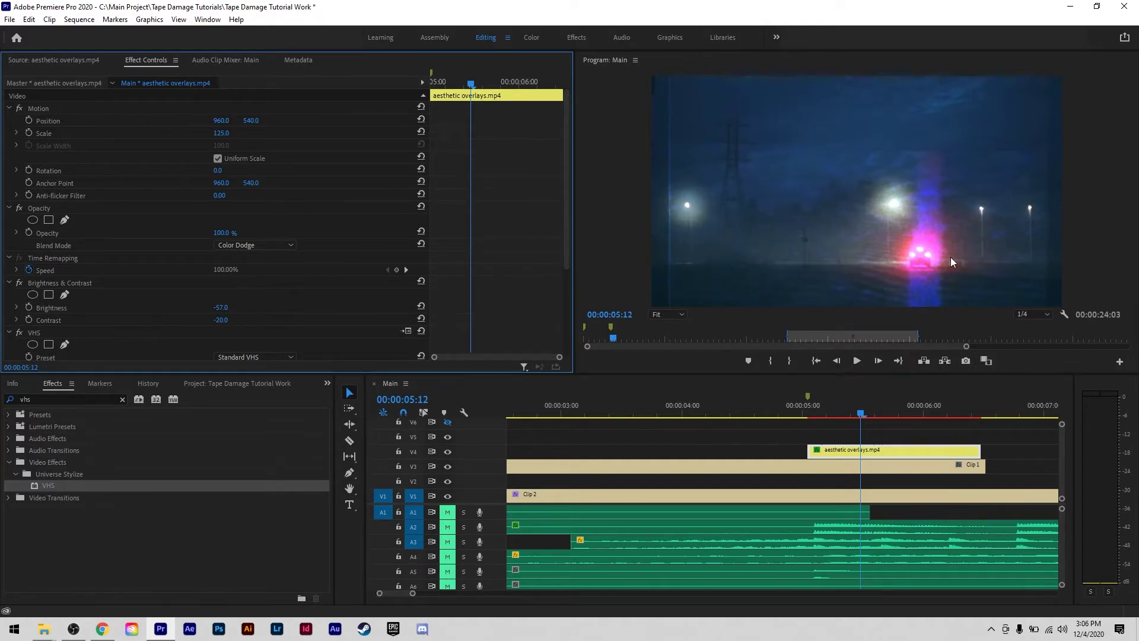
scroll(330, 154, down, 4)
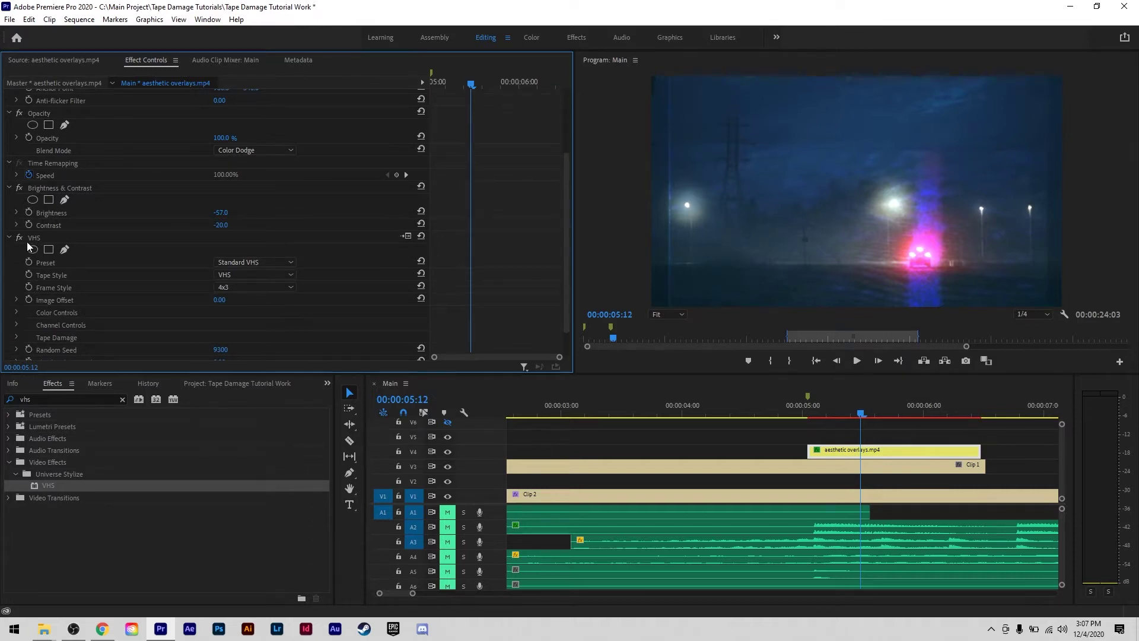
click(261, 262)
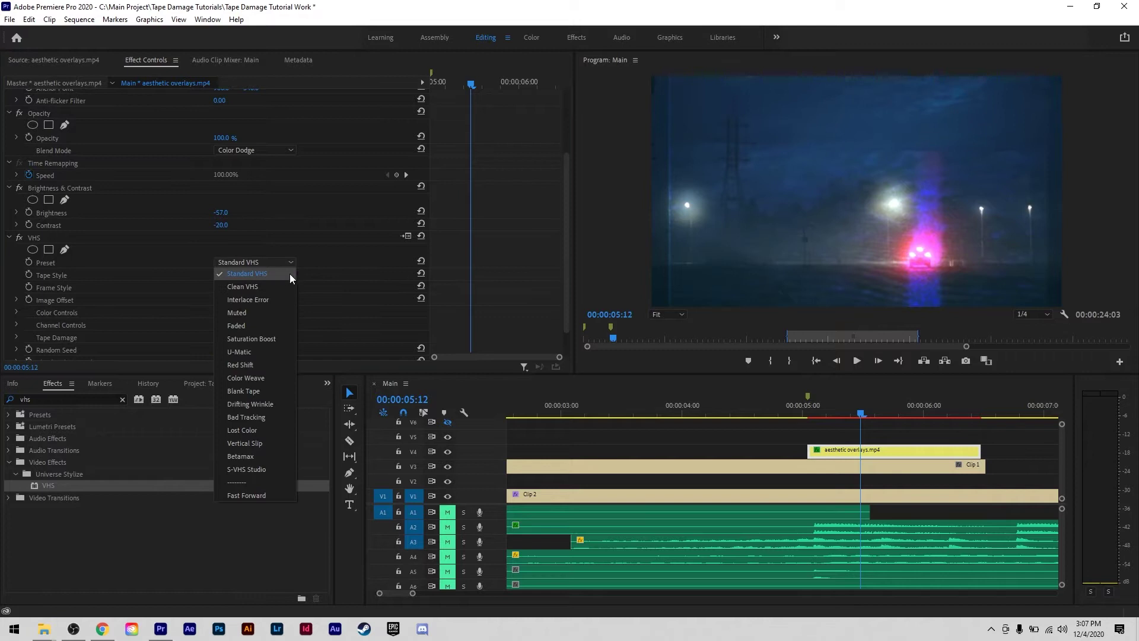
click(269, 273)
click(251, 276)
click(237, 289)
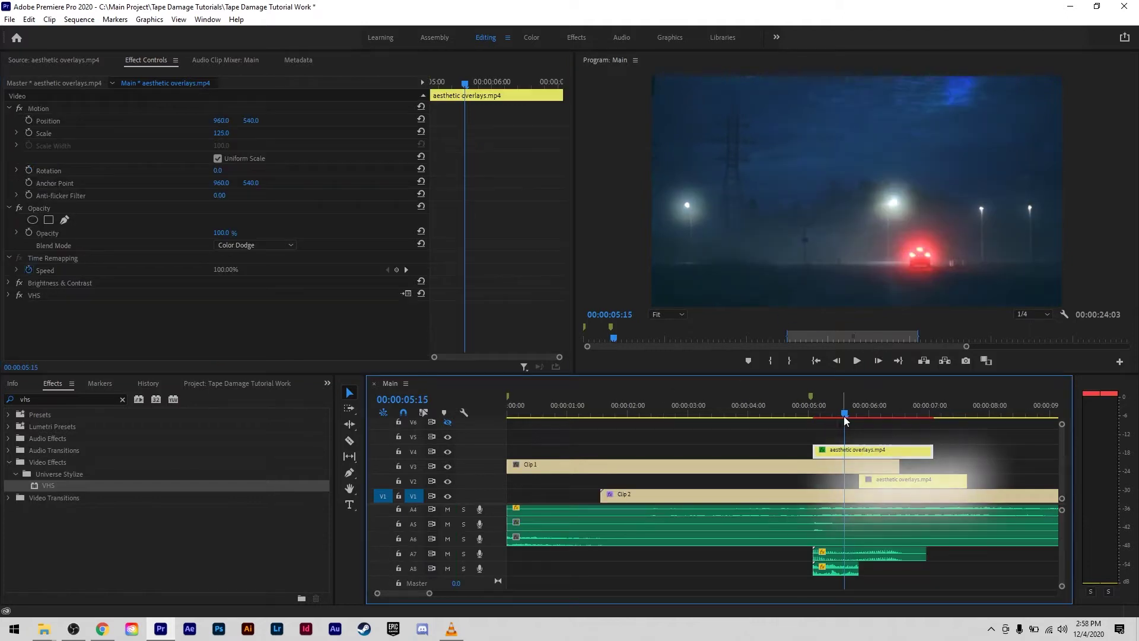
- Set the scale of the second overlay clip on V2 to 150
click(870, 484)
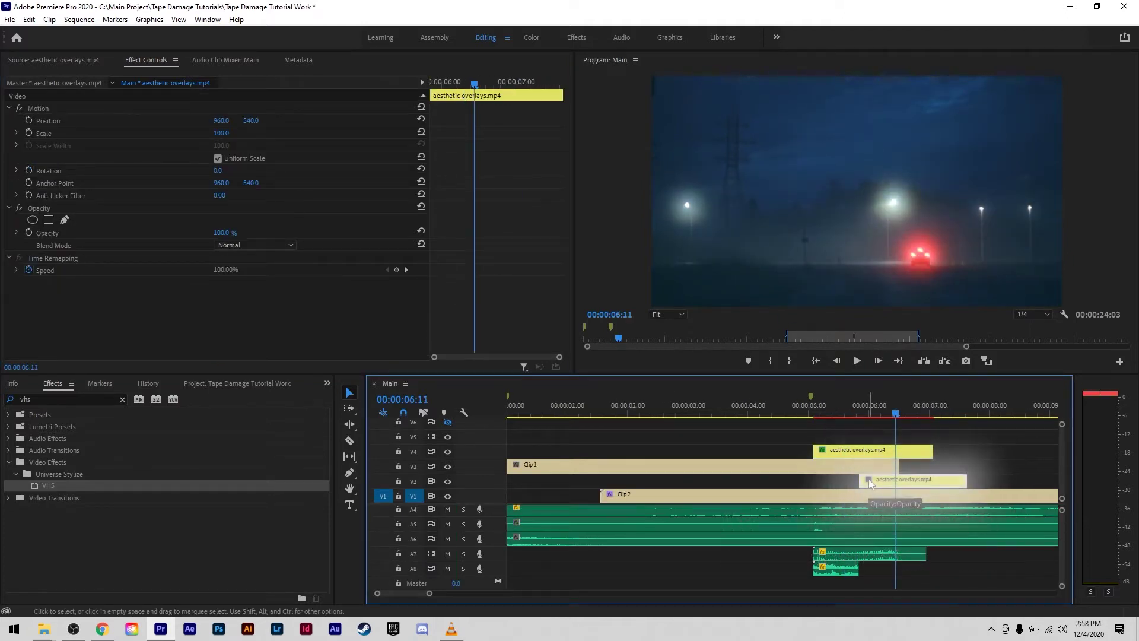
click(220, 133)
text(150)
key(Return)
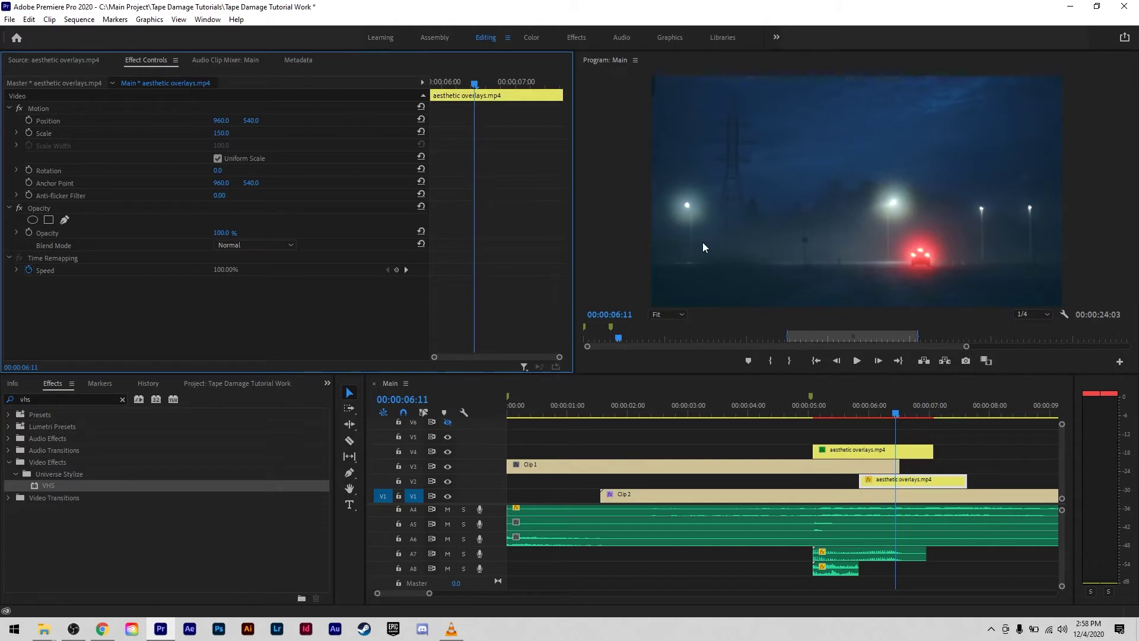
- Set the blend mode of the V2 overlay clip to Exclusion and move the clip slightly earlier in the sequence
click(242, 244)
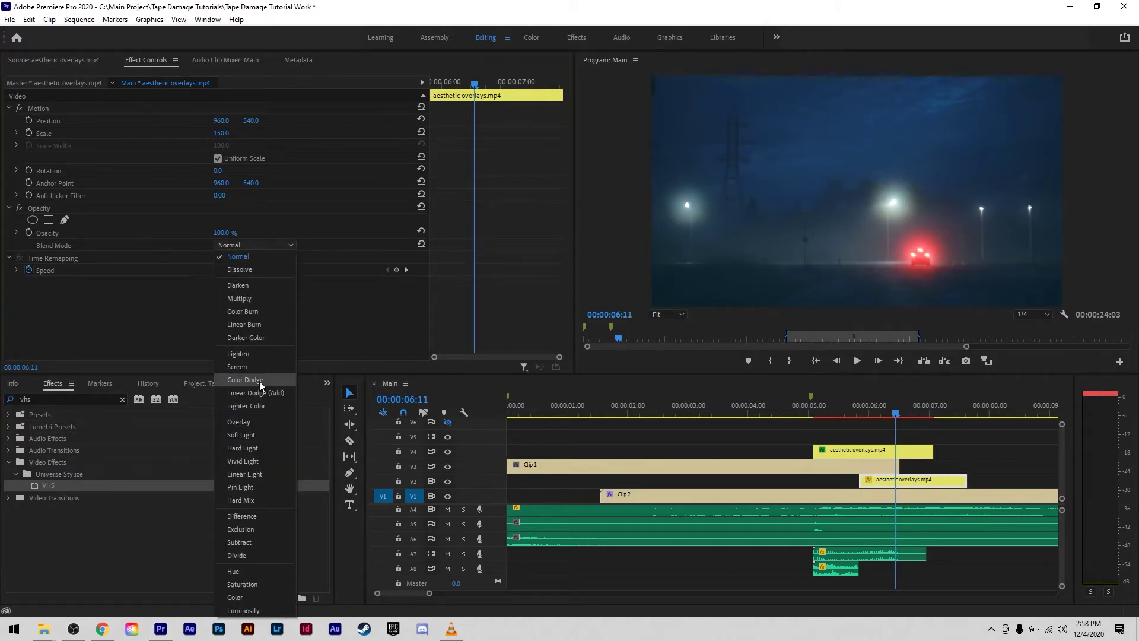
click(241, 529)
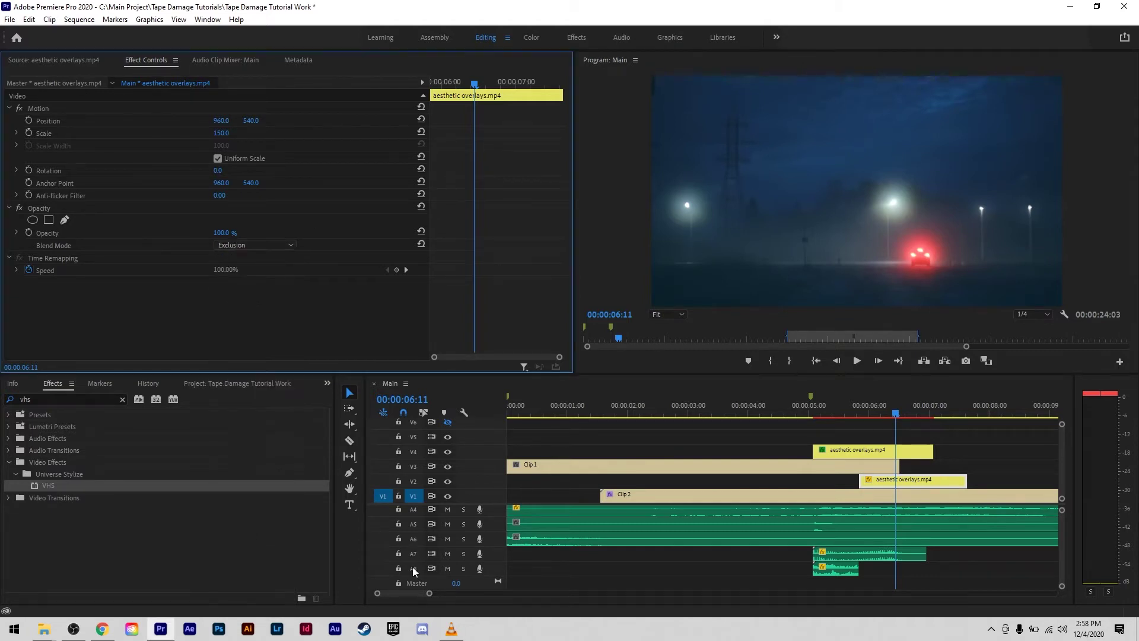
click(872, 480)
drag(873, 482, 870, 483)
drag(863, 404, 802, 402)
click(977, 422)
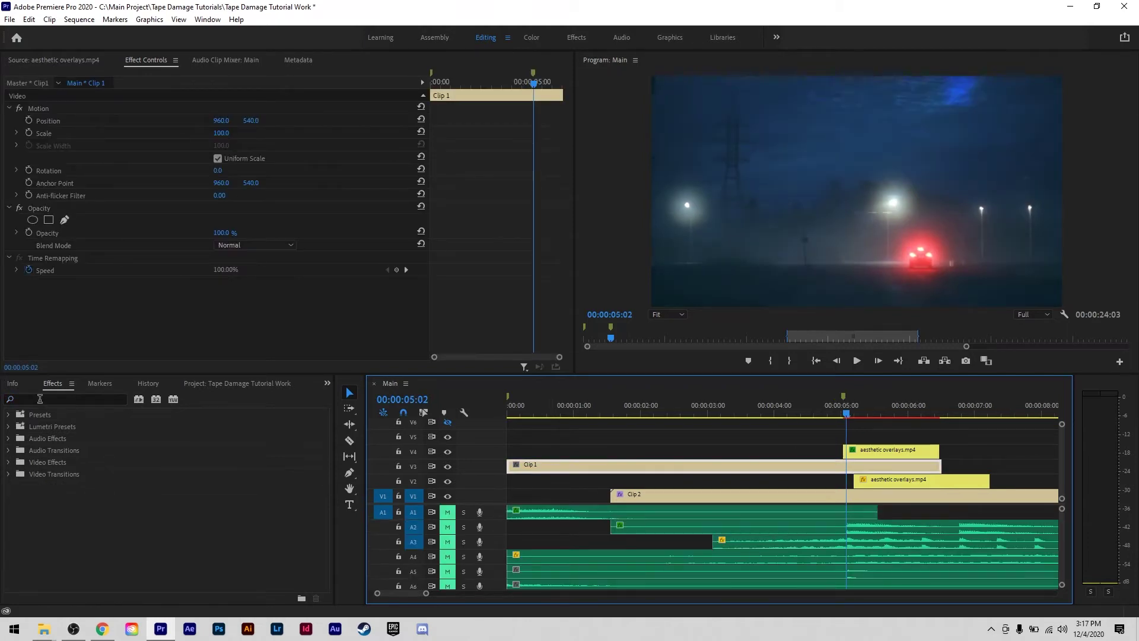
- Find the Universe RGB Displacement effect and apply it to Clip 1 on V3
click(40, 399)
text(rgb d)
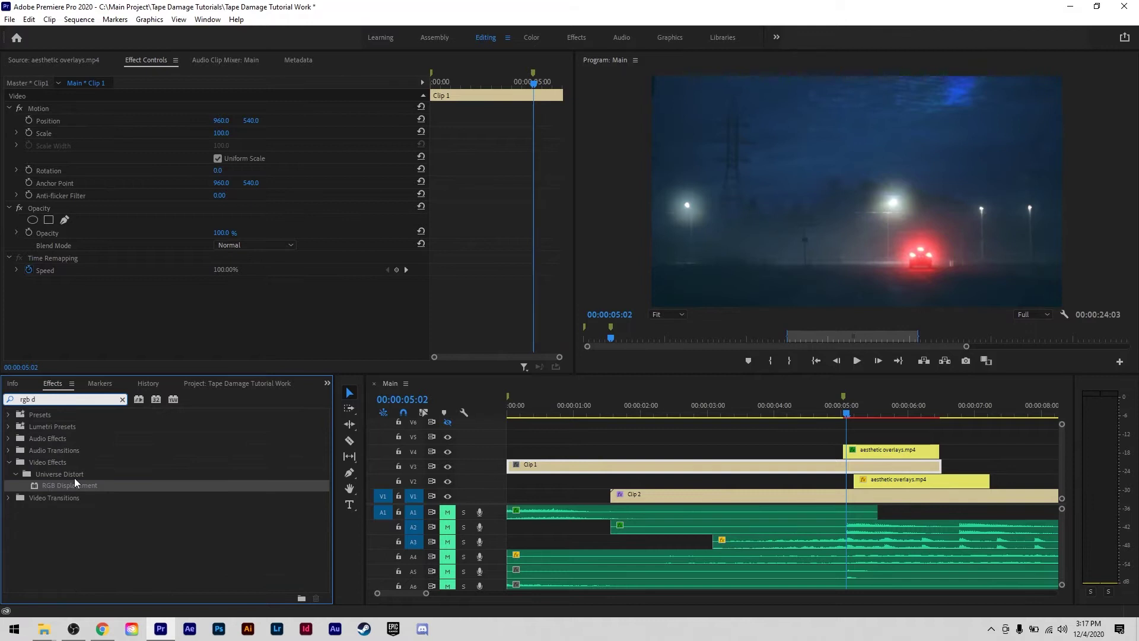
drag(71, 489, 789, 466)
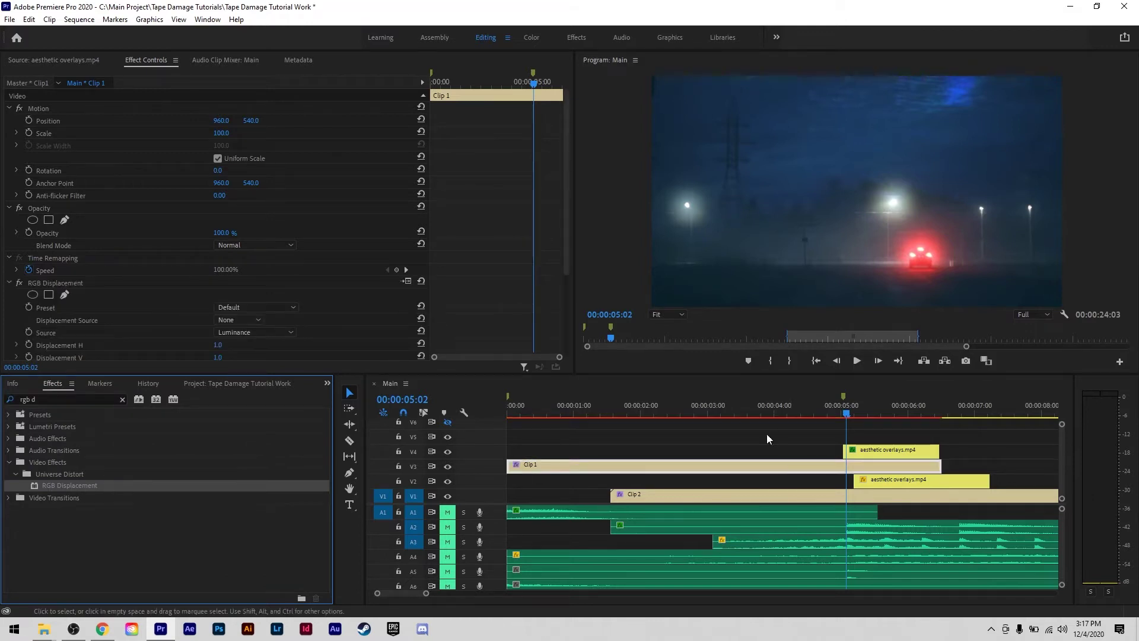
- Set Clip 1's RGB Displacement preset to Minor Displacement and its displacement source to Video 4
scroll(347, 221, down, 3)
click(258, 188)
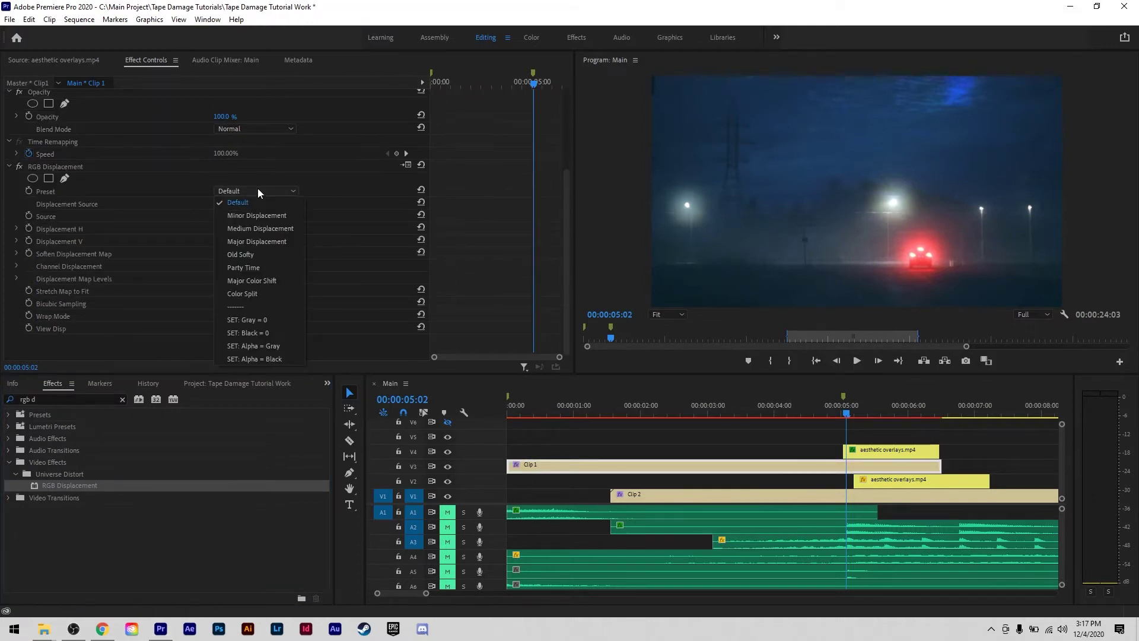
click(259, 216)
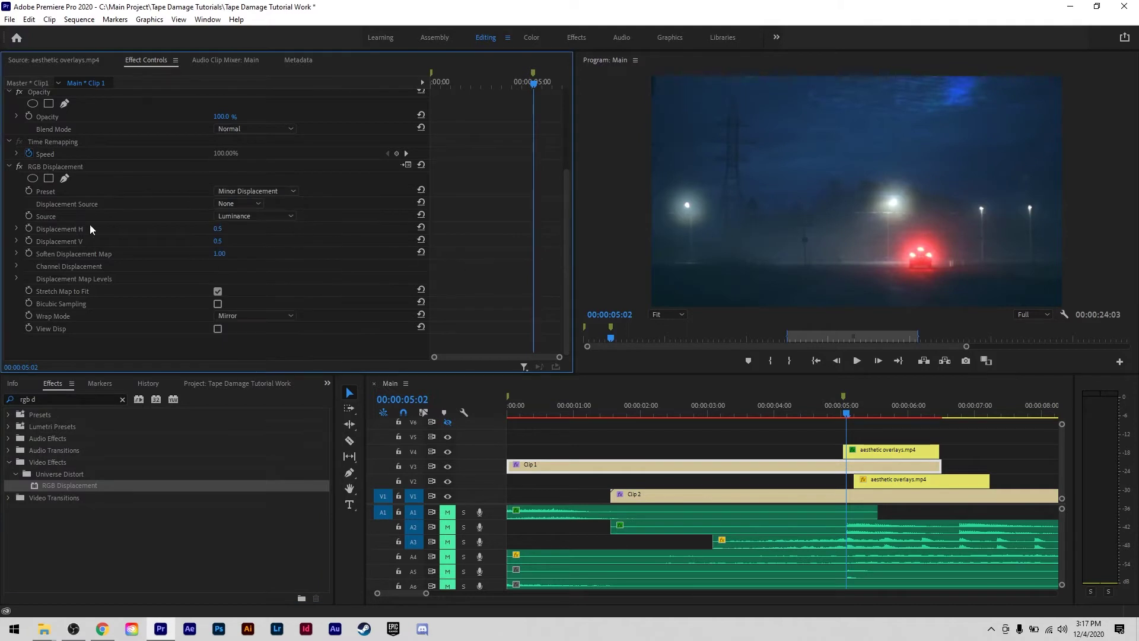
click(222, 204)
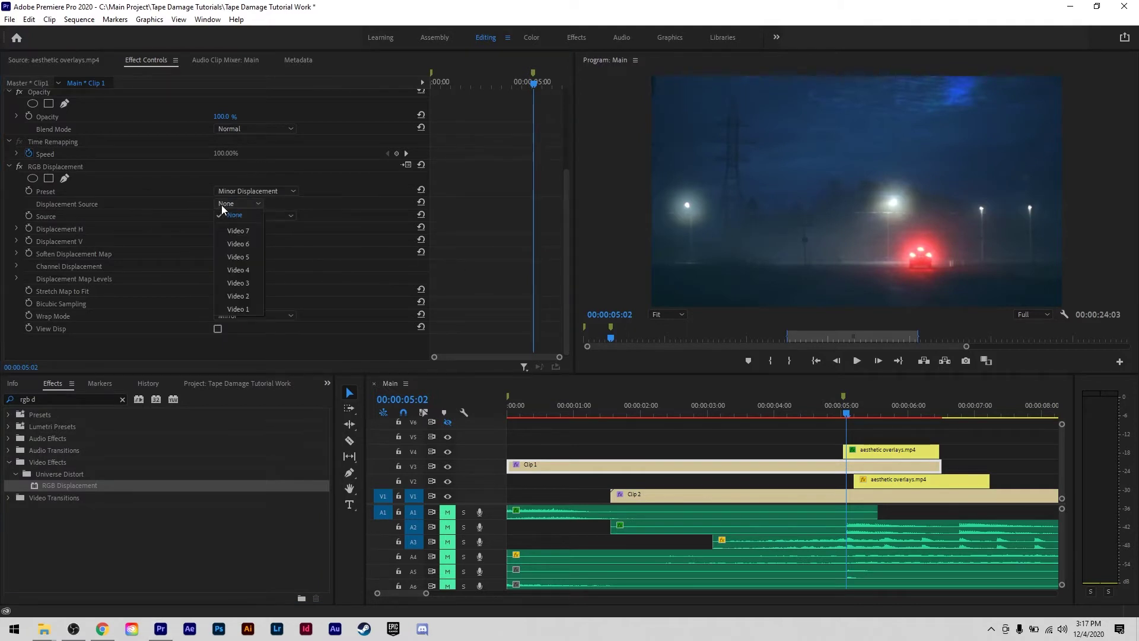
click(244, 271)
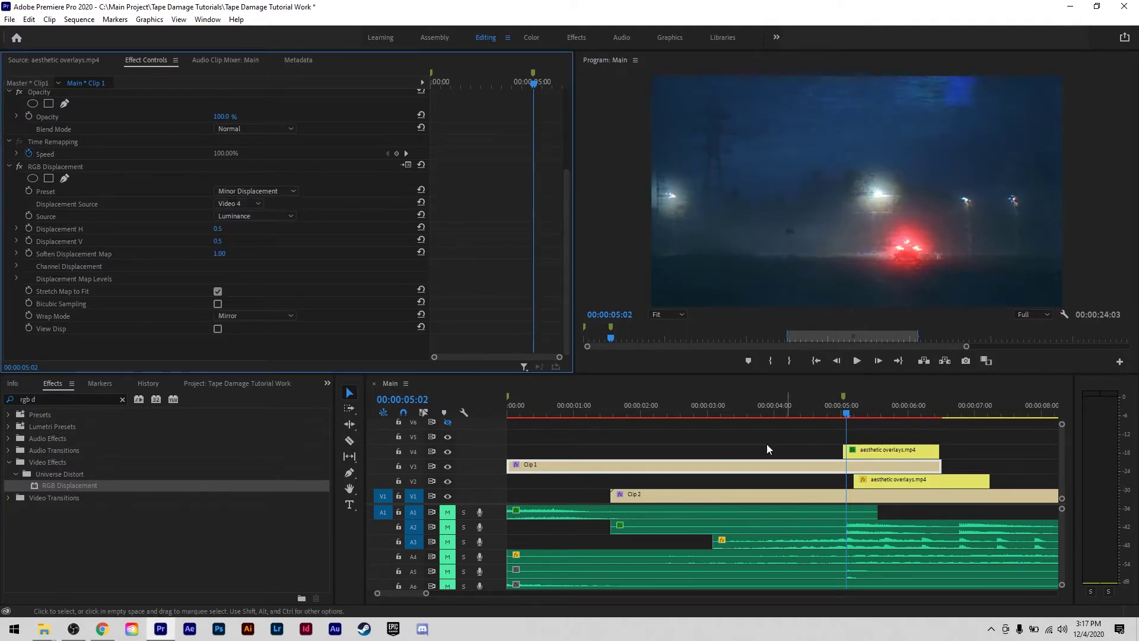
- Set Clip 1's Displacement H to 0.4, Displacement V to 0.1 and Soften Displacement Map to 0
drag(844, 408, 889, 408)
mouse_move(868, 410)
mouse_down()
mouse_move(848, 404)
mouse_move(871, 406)
mouse_up()
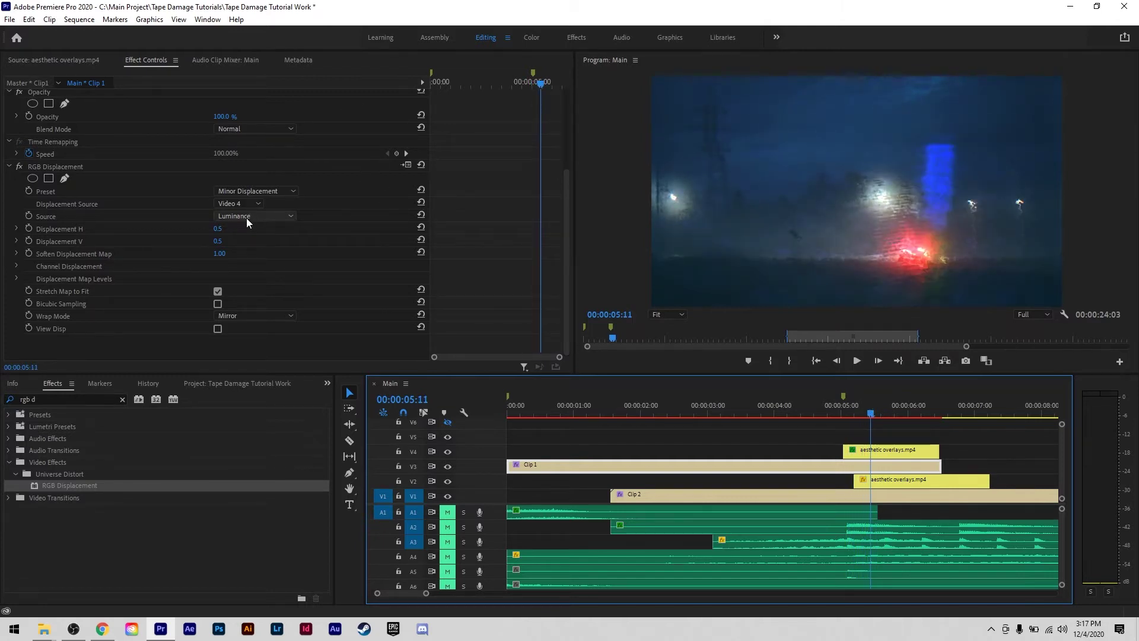
click(229, 229)
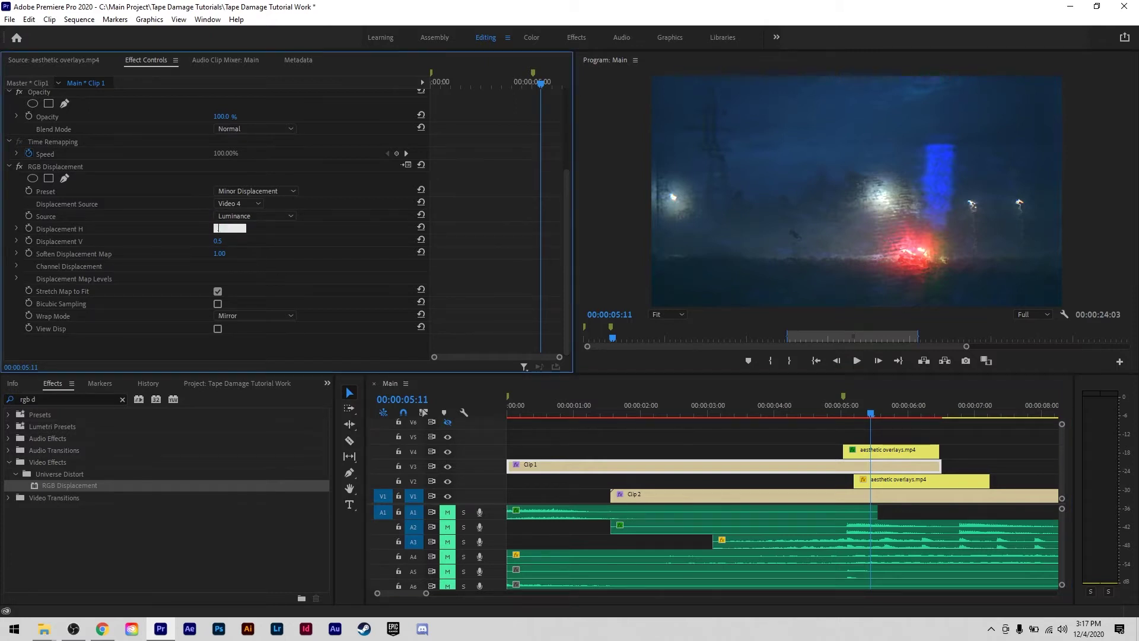
text(0.4)
key(Return)
click(217, 241)
text(.1)
key(Return)
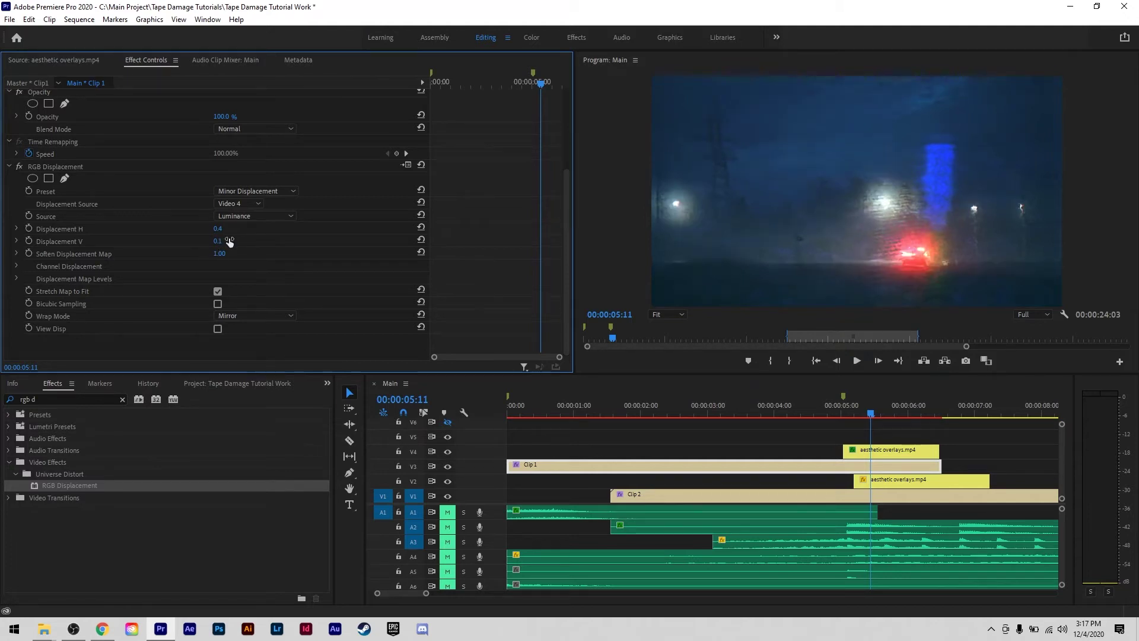
click(224, 254)
text(0)
key(Return)
- Set Displace Red X in Clip 1's channel displacement to 0.53 and preview the following frames
click(16, 267)
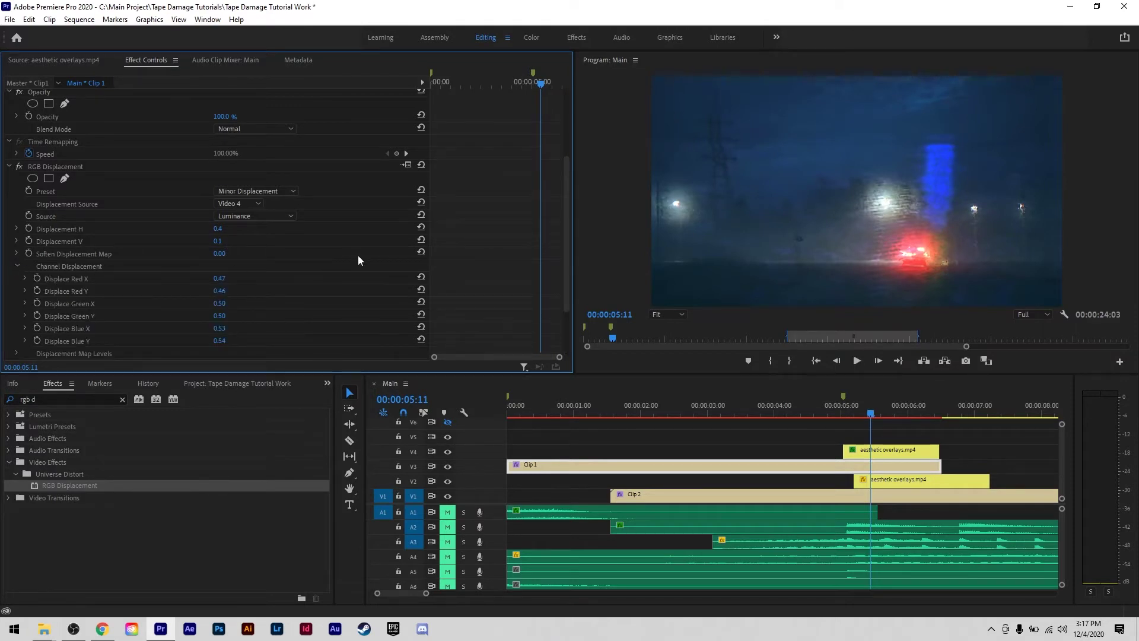
scroll(229, 231, down, 2)
text(.53)
key(Return)
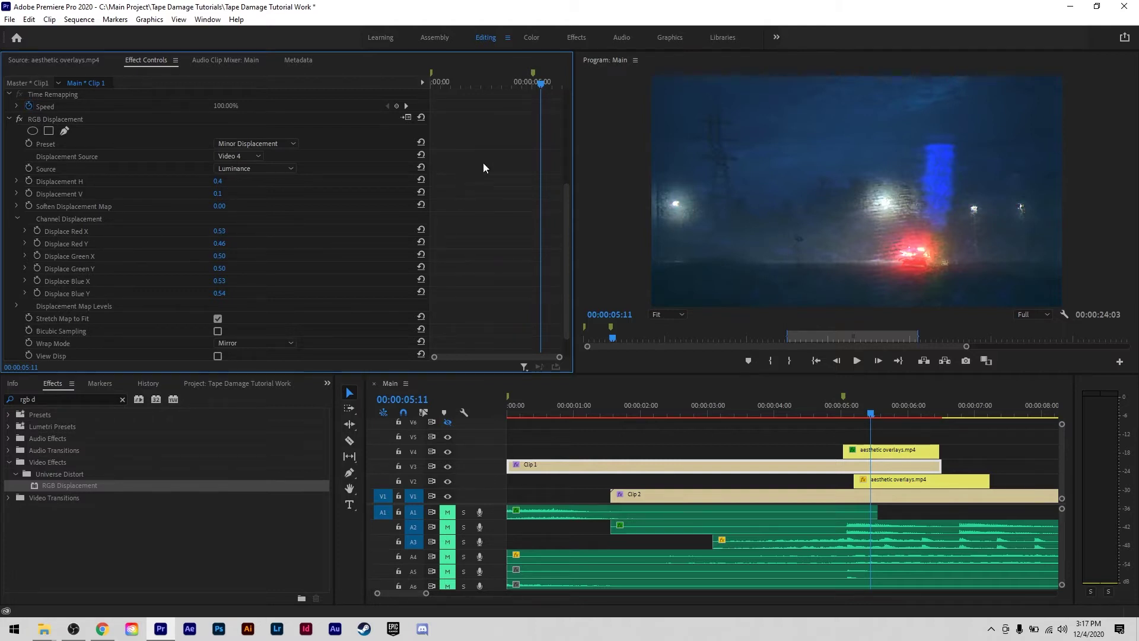
mouse_move(538, 81)
mouse_down()
mouse_move(519, 82)
mouse_move(557, 80)
mouse_move(536, 83)
mouse_move(547, 83)
mouse_up()
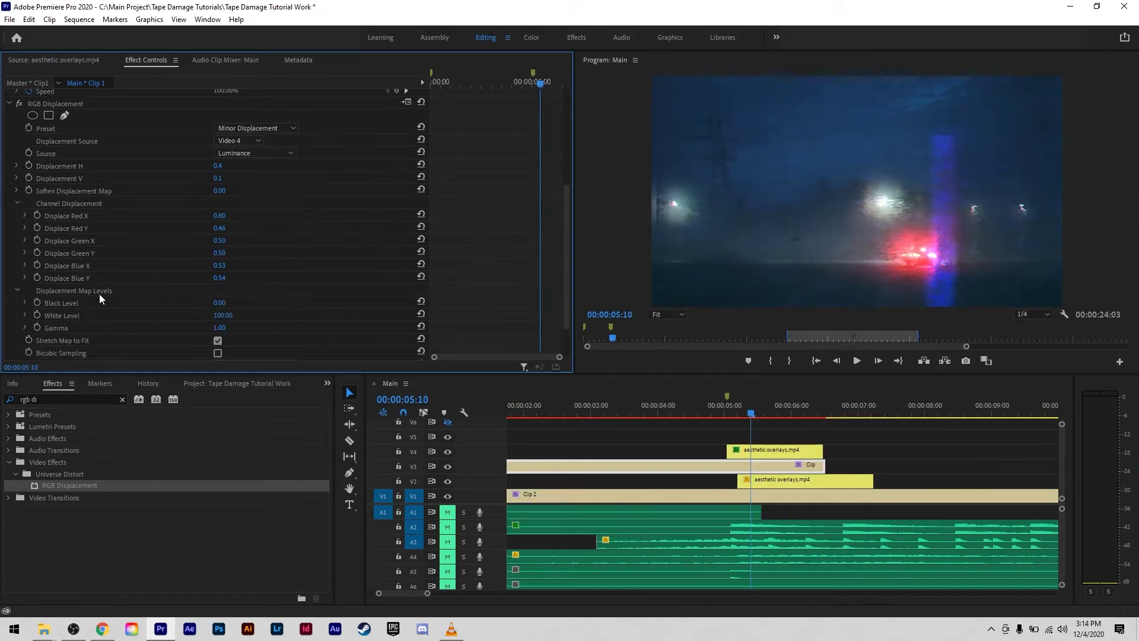
- Set the White Level of Clip 1's displacement map to 62 and the Wrap Mode to Border
scroll(231, 308, down, 1)
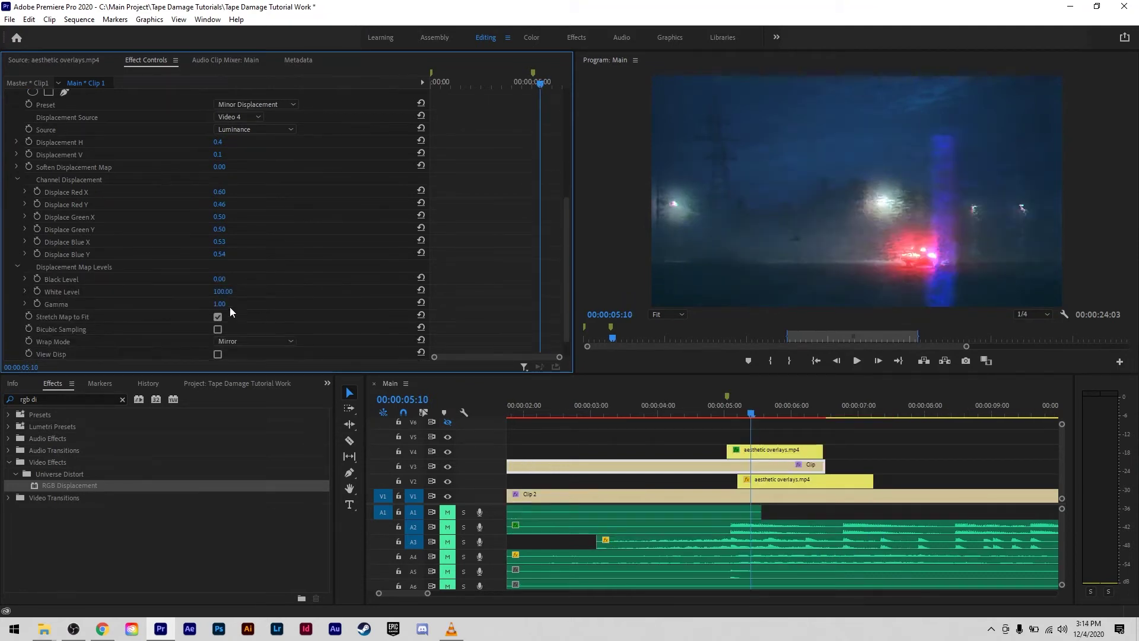
click(225, 291)
text(6)
key(Return)
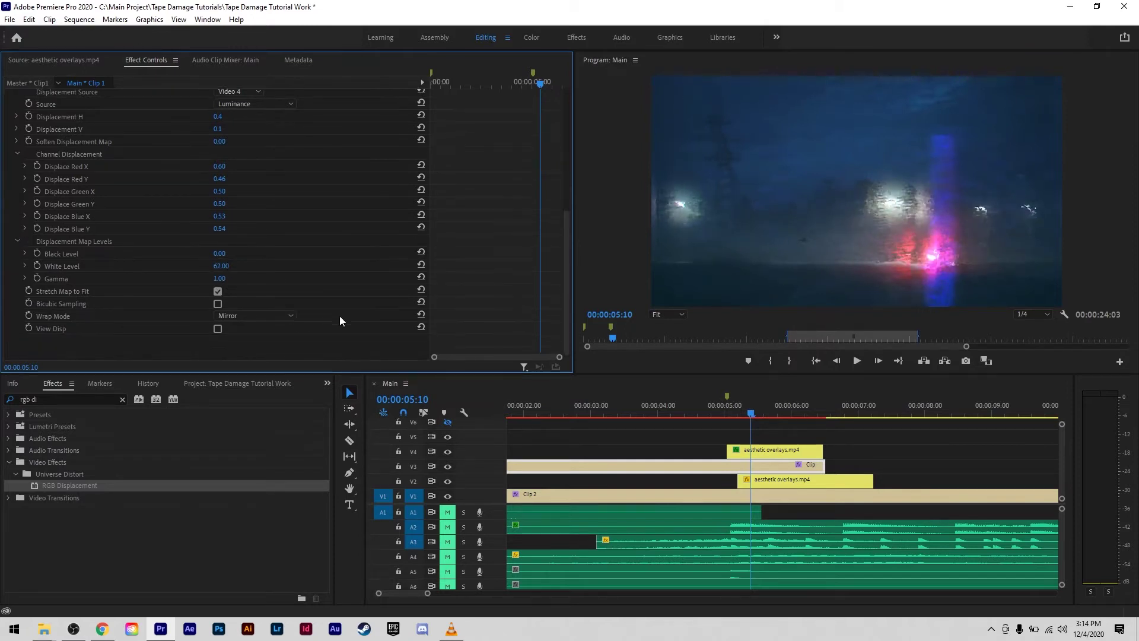
click(238, 317)
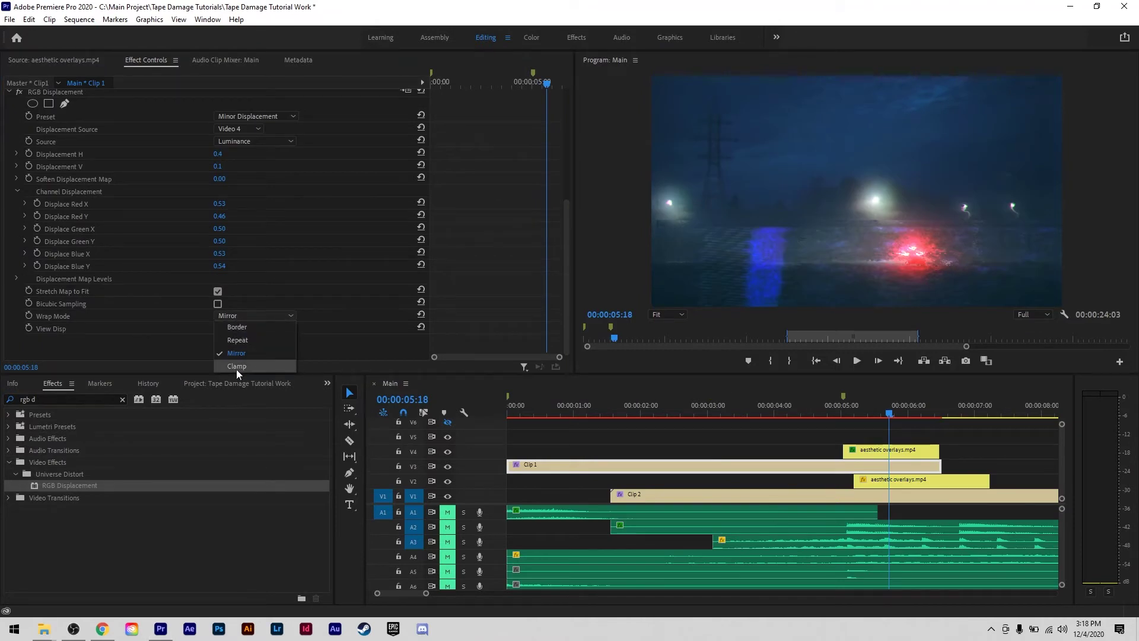
click(237, 327)
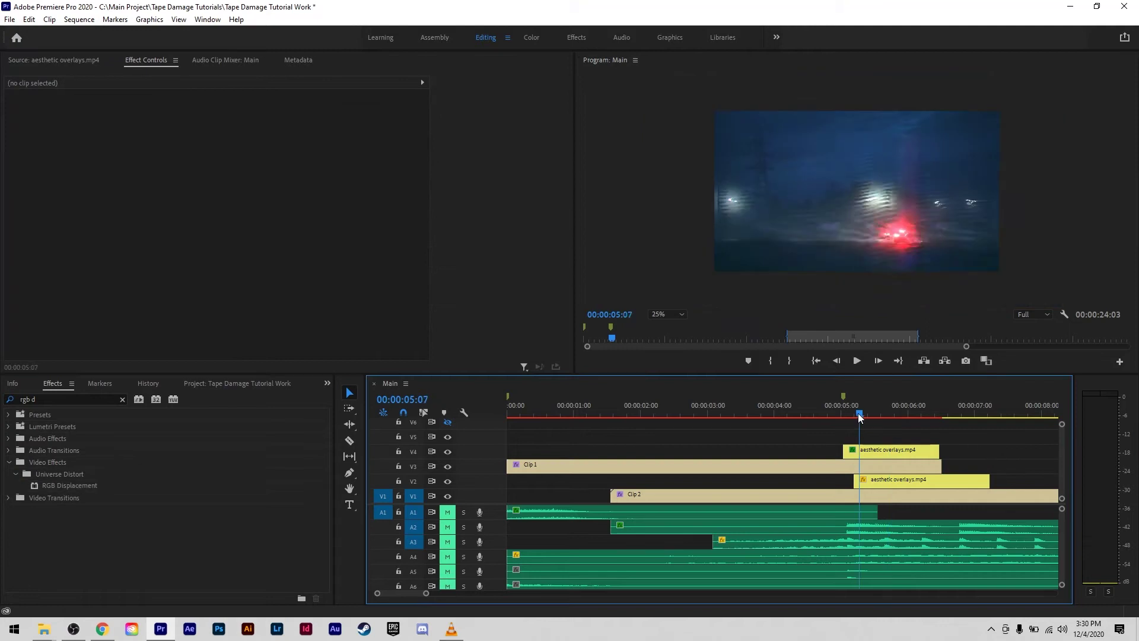
- At 00:00:05:01, add a four-point opacity mask to Clip 1 and stretch its corners just beyond the frame edges
mouse_move(857, 413)
mouse_down()
mouse_move(912, 415)
mouse_move(874, 414)
mouse_up()
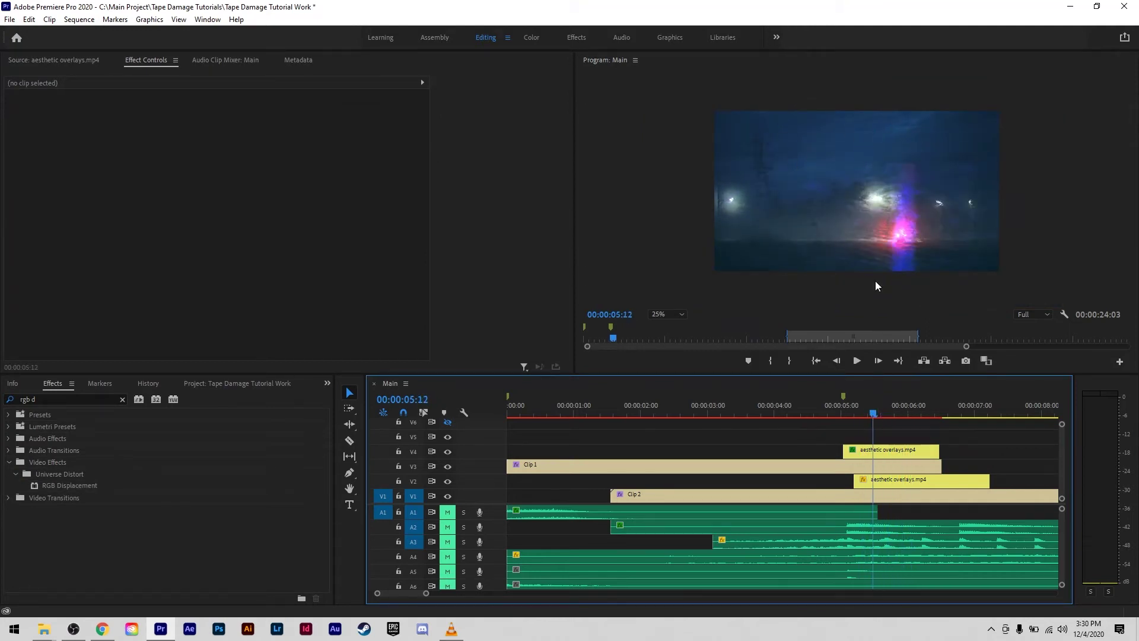
drag(874, 414, 846, 419)
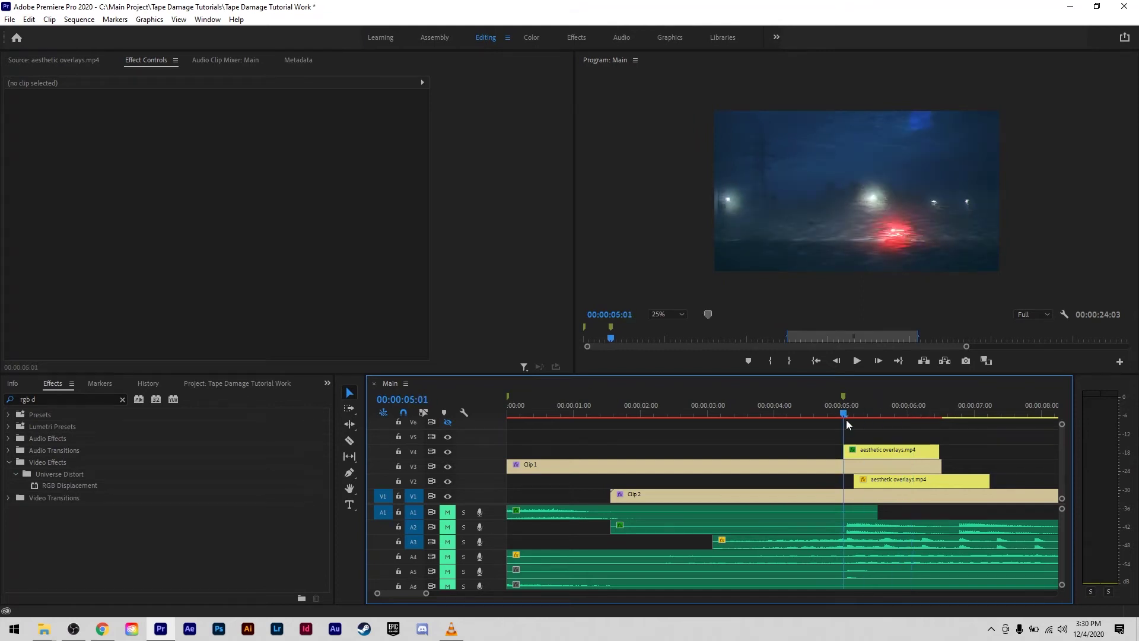
click(862, 463)
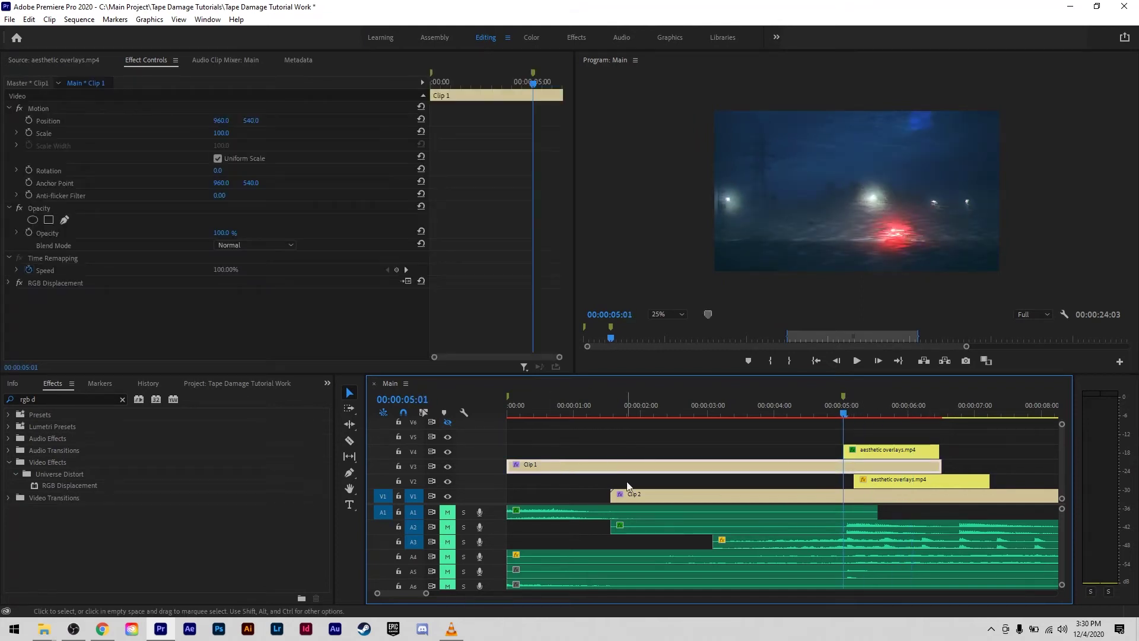
click(48, 220)
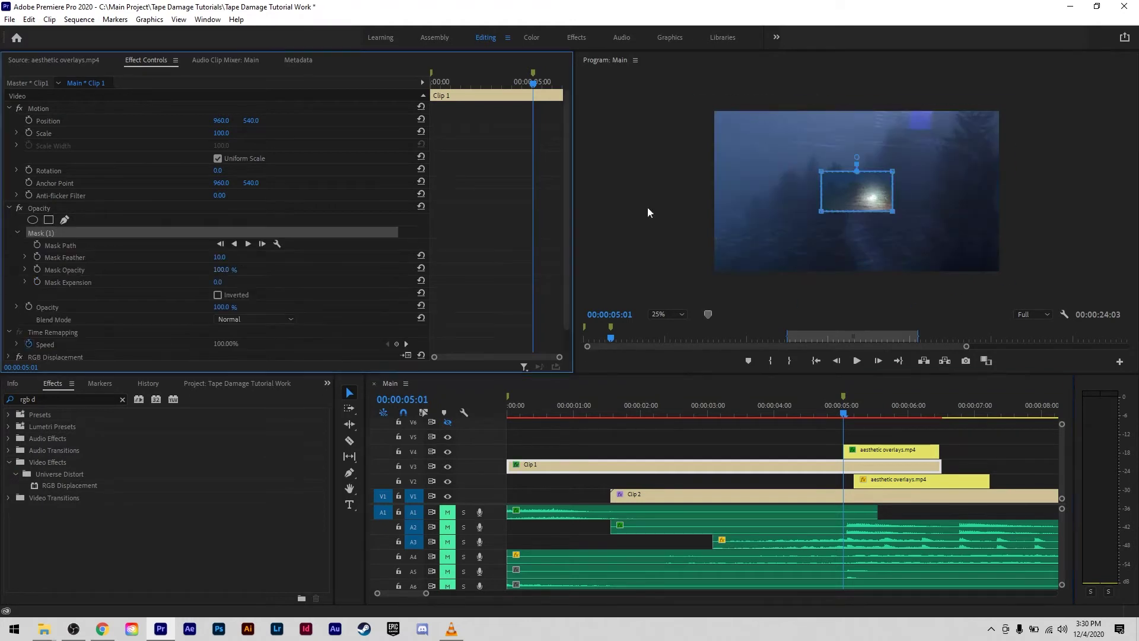
drag(821, 172, 708, 107)
drag(812, 207, 709, 283)
drag(892, 213, 1009, 283)
drag(895, 173, 1016, 101)
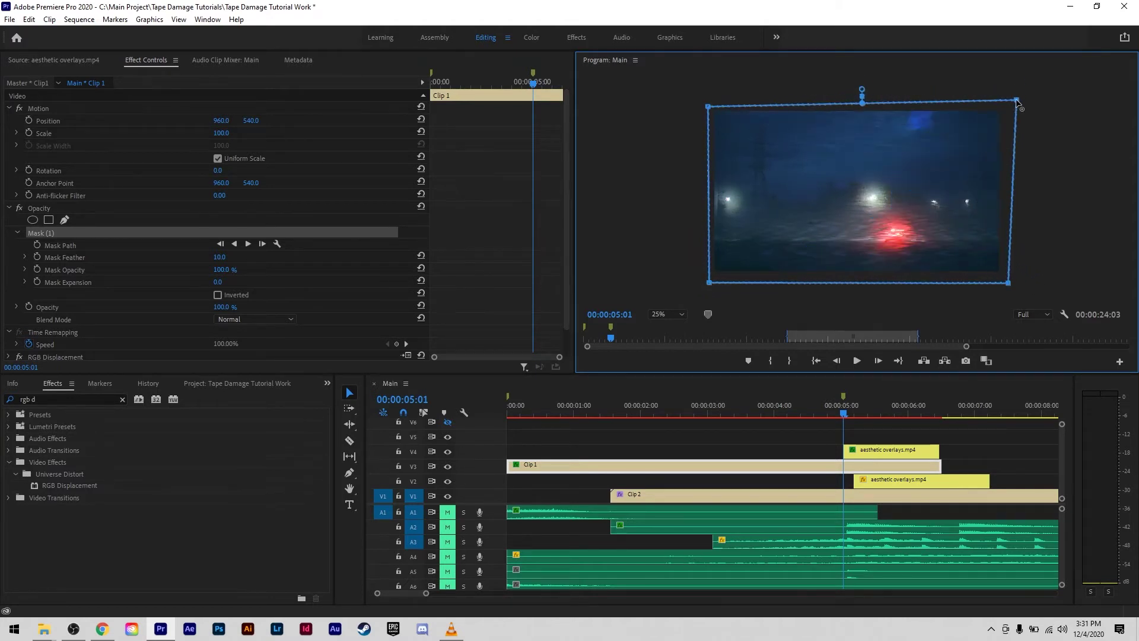
- Keyframe Clip 1's mask path at 00:00:05:01, and at 00:00:06:04 move the mask down below the frame
click(37, 246)
drag(846, 416, 919, 412)
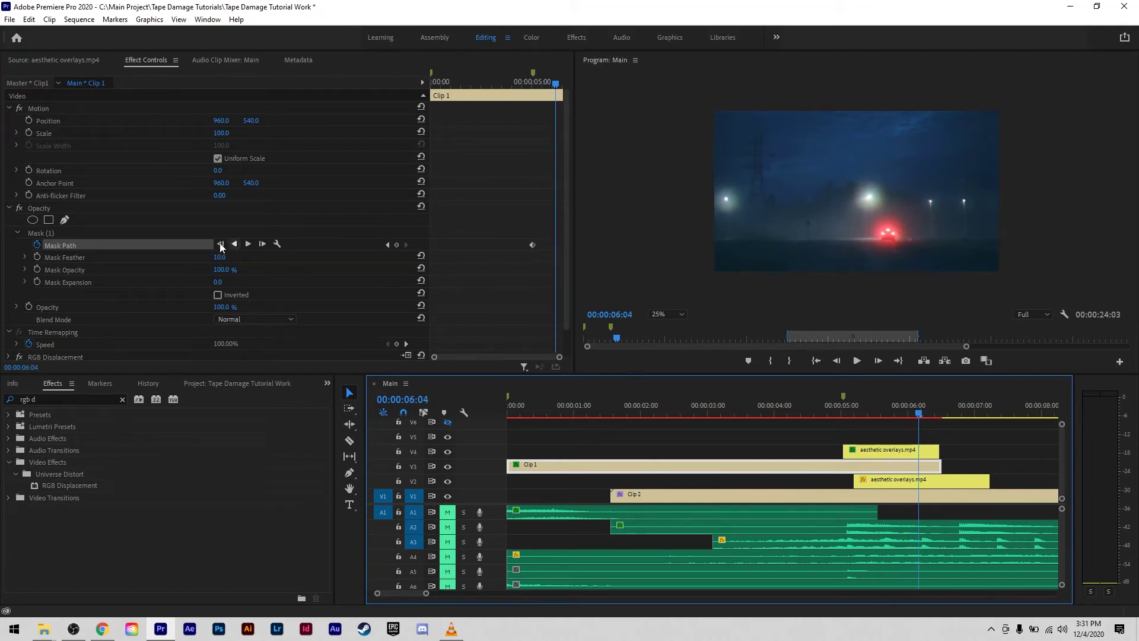
click(53, 235)
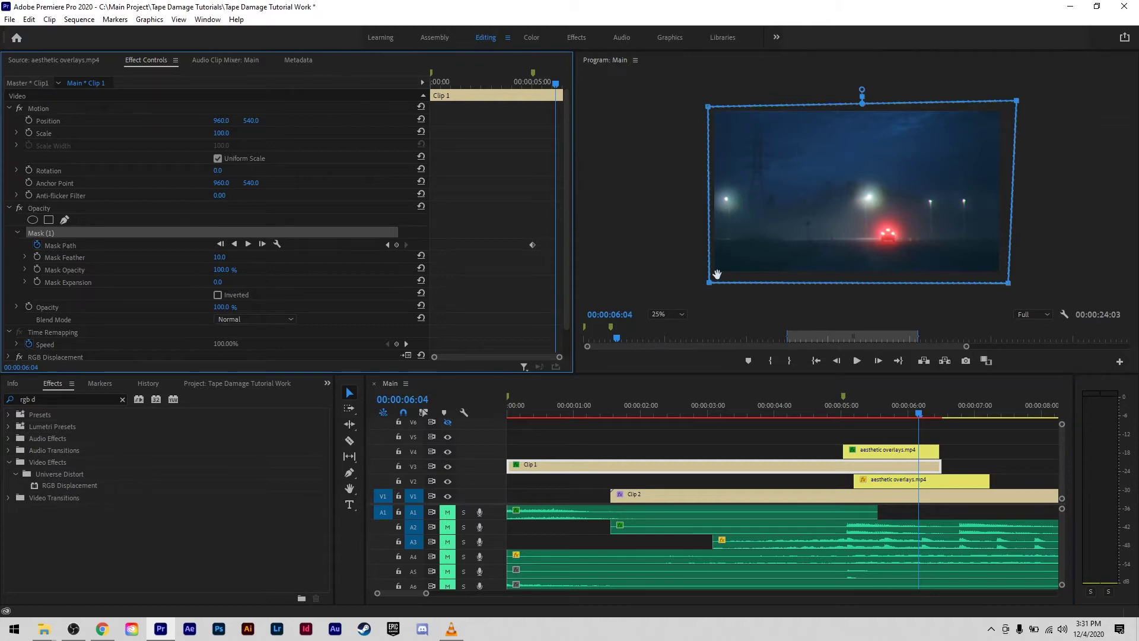
drag(879, 179, 888, 347)
click(297, 265)
- Set Clip 1's mask feather to 40 and play the transition from the marker
click(220, 257)
text(40)
key(Return)
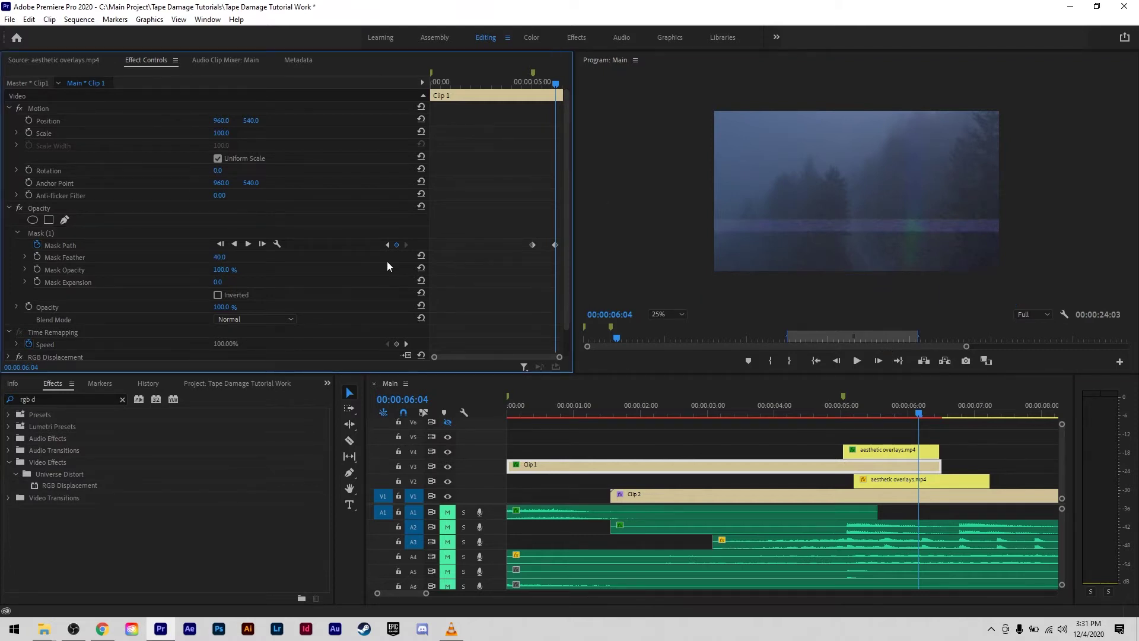
drag(920, 414, 845, 419)
key(space)
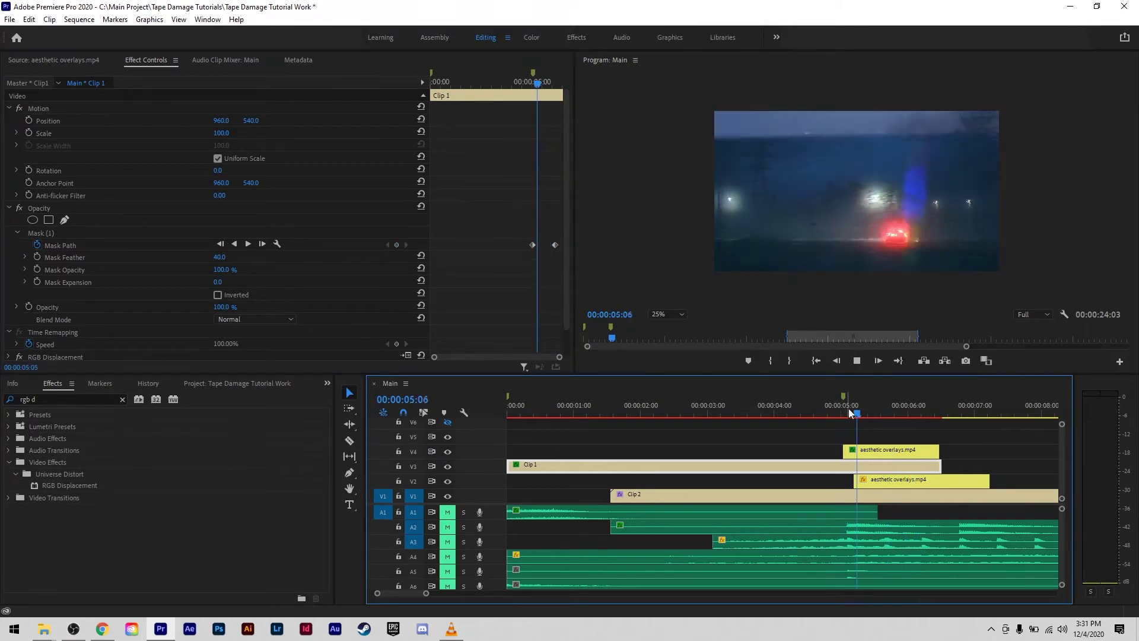
key(space)
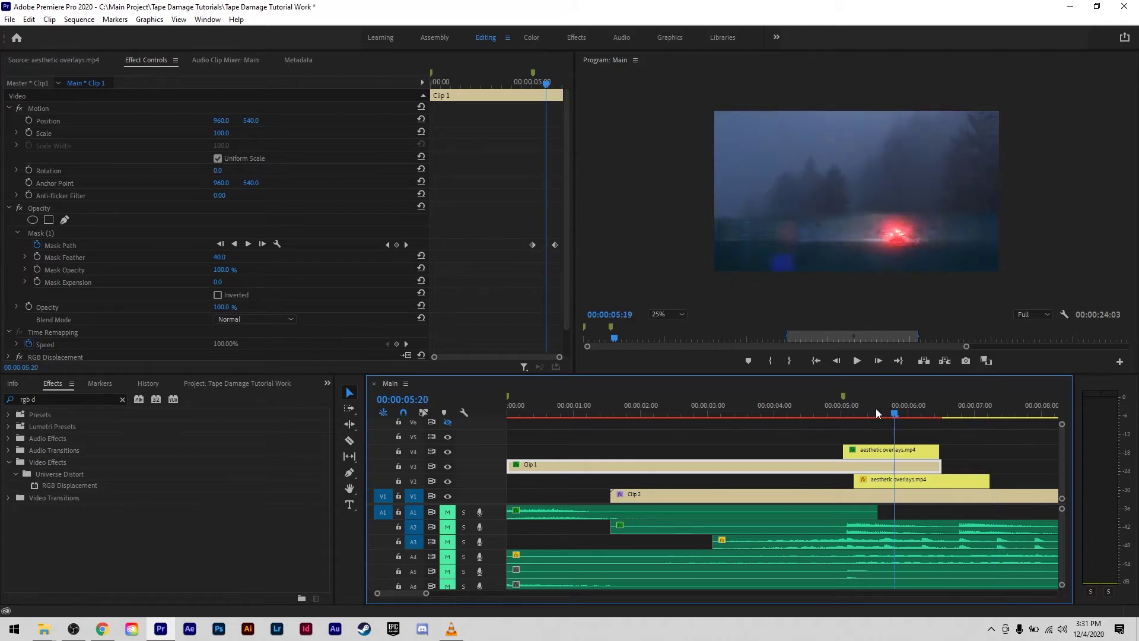
- Apply RGB Displacement to Clip 2 with the Minor Displacement preset and Video 2 as the displacement source
drag(59, 486, 778, 496)
scroll(378, 230, down, 4)
click(270, 212)
click(269, 241)
click(248, 230)
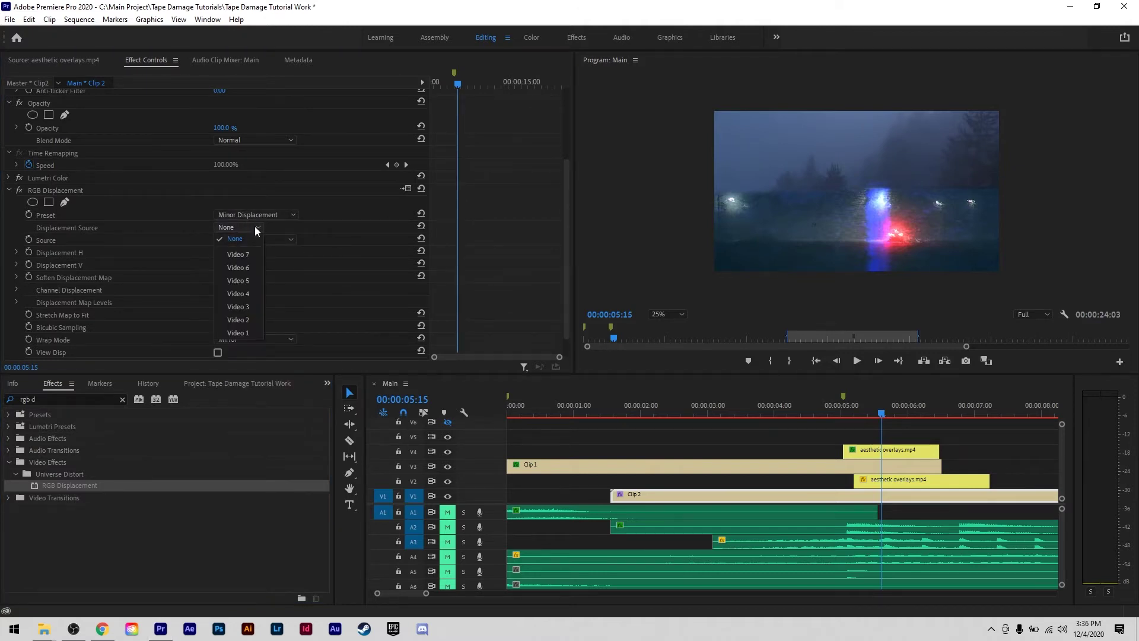
click(254, 320)
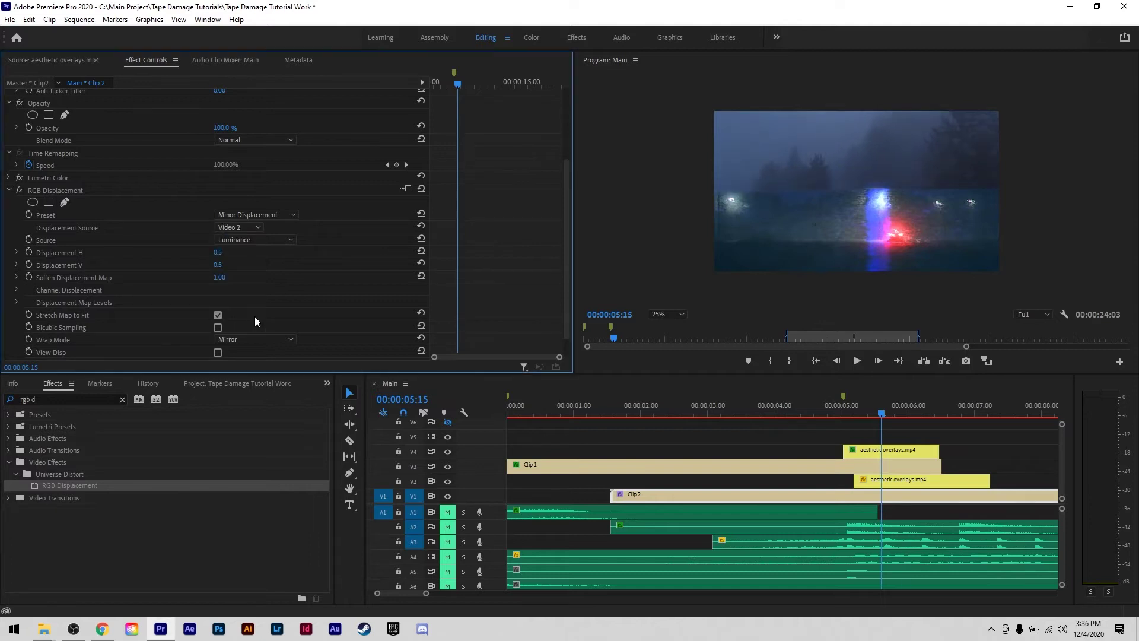
- Set Clip 2's Displacement H to -3, Displacement V to 1 and Soften Displacement Map to 0
click(220, 252)
key(Return)
click(238, 260)
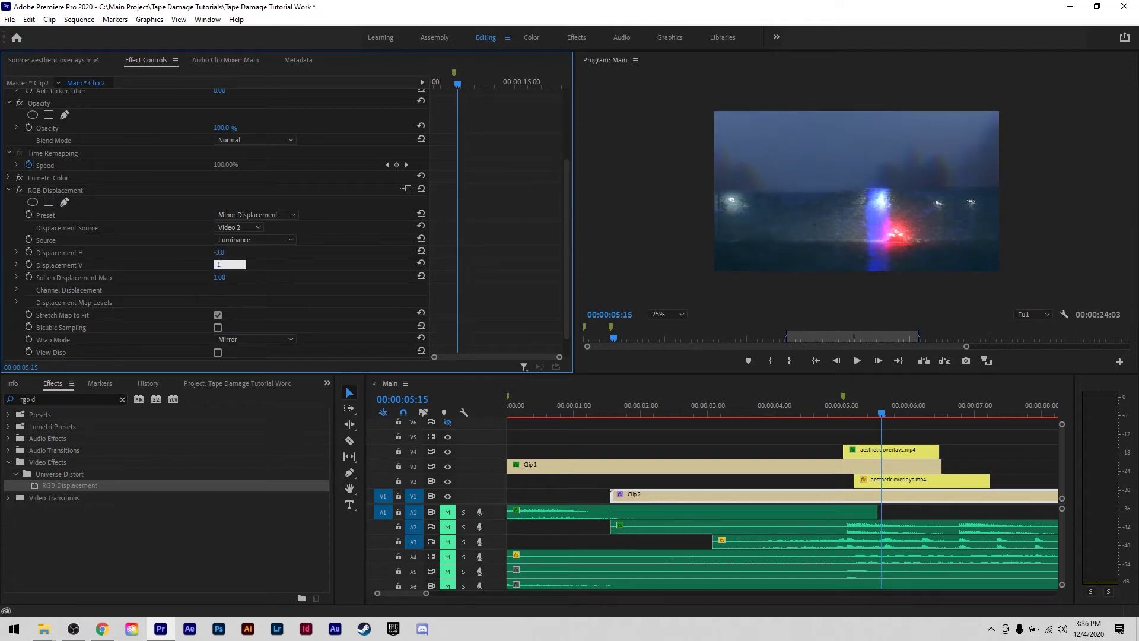
key(Return)
click(225, 275)
text(0)
key(Return)
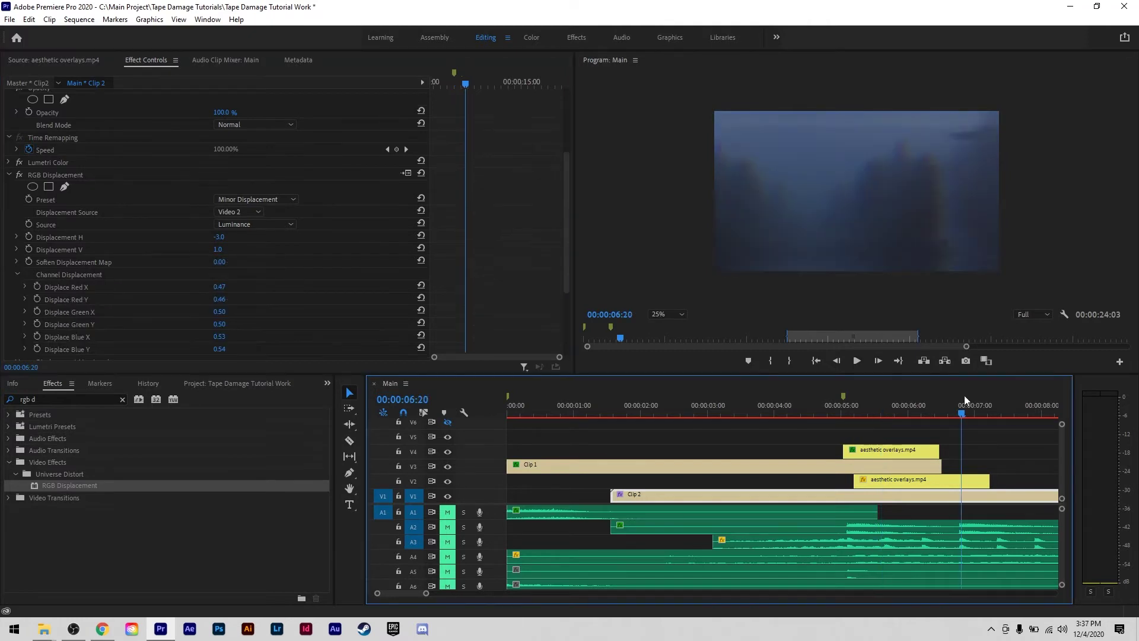
- Preview the complete transition from just before the 00:00:05:01 marker and select the overlay clip on V2
mouse_move(964, 395)
mouse_down()
mouse_move(841, 389)
mouse_move(970, 378)
mouse_up()
click(9, 175)
drag(952, 407, 825, 416)
key(space)
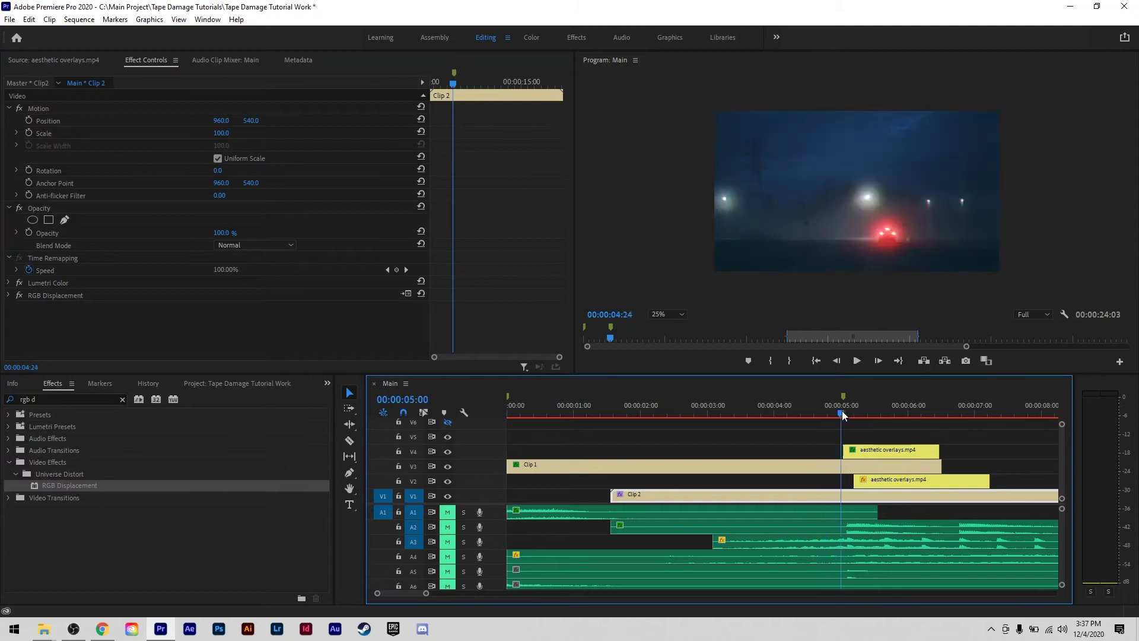
click(887, 479)
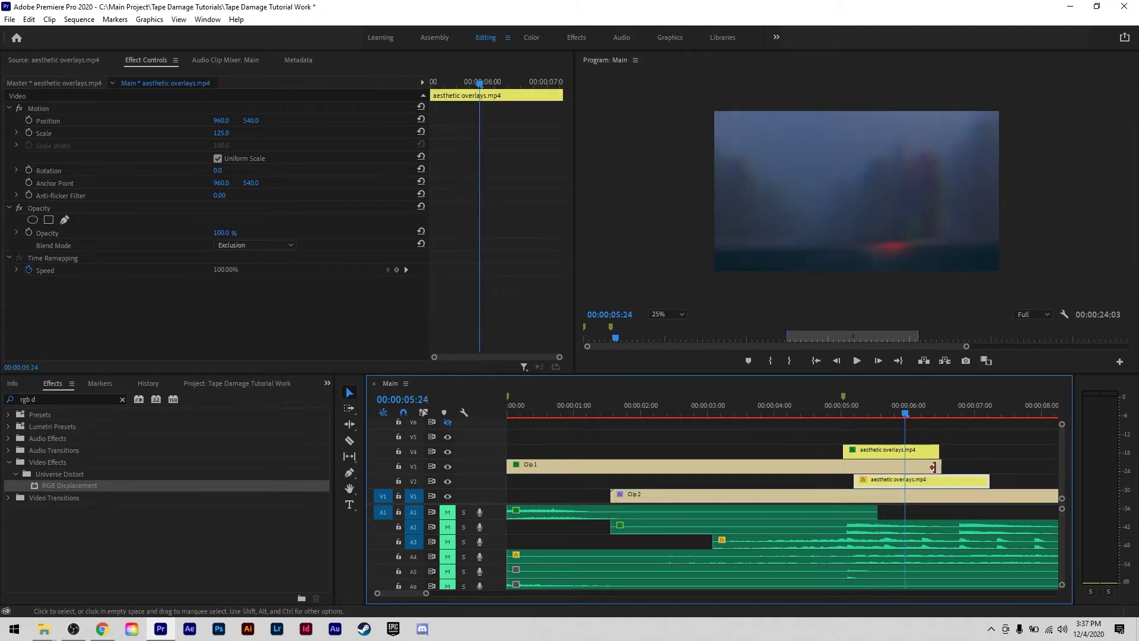
- At 00:00:05:24, add a rectangular opacity mask to the V2 overlay, extending it around the frame with its lower edge just inside the frame's bottom
drag(923, 404, 892, 408)
key(space)
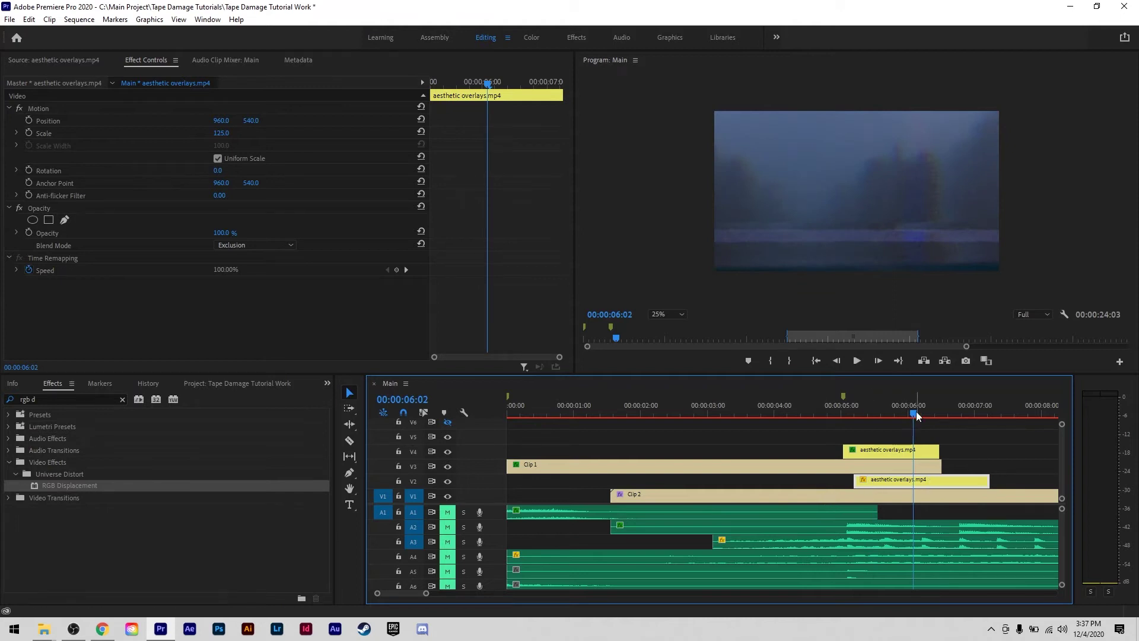
click(887, 412)
mouse_move(886, 409)
mouse_down()
mouse_move(872, 407)
mouse_move(923, 405)
mouse_move(906, 405)
mouse_up()
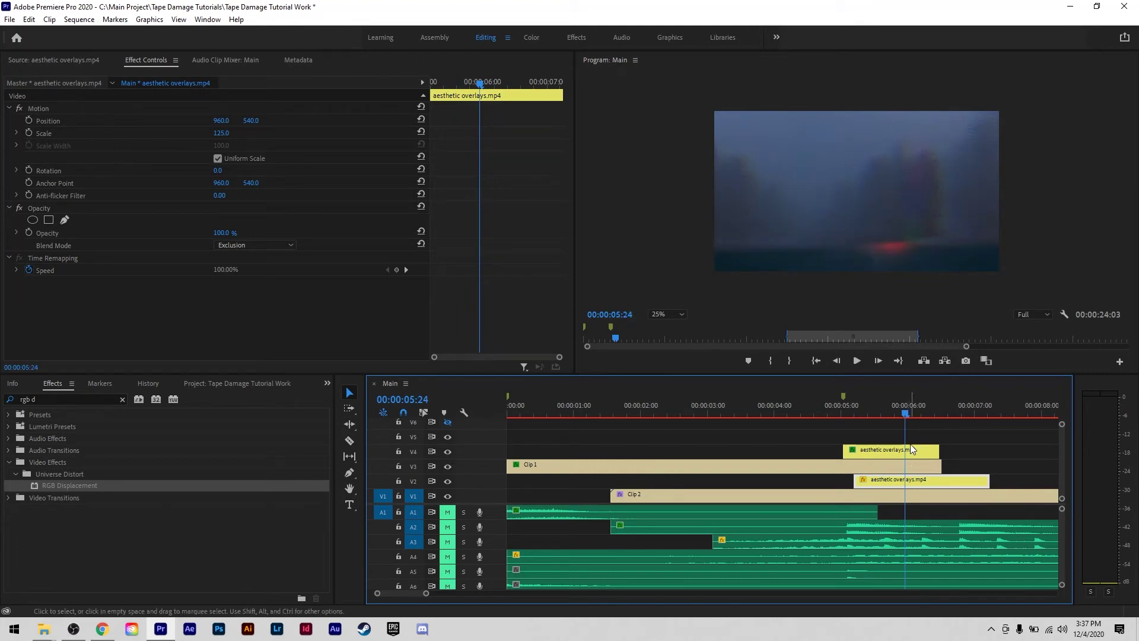
double_click(49, 220)
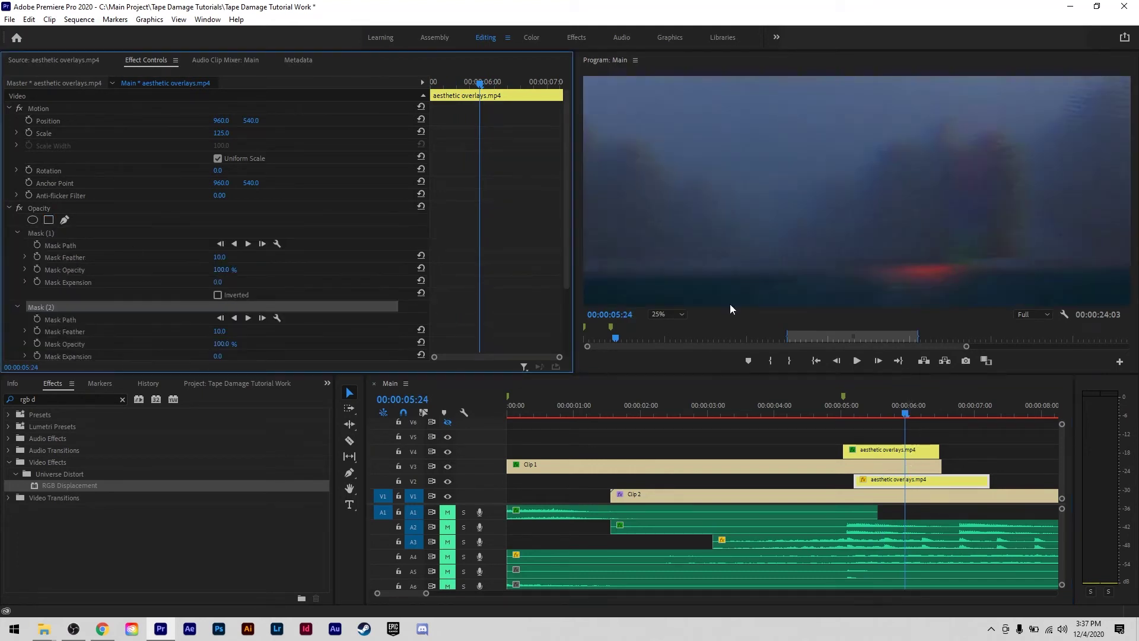
drag(812, 215, 710, 279)
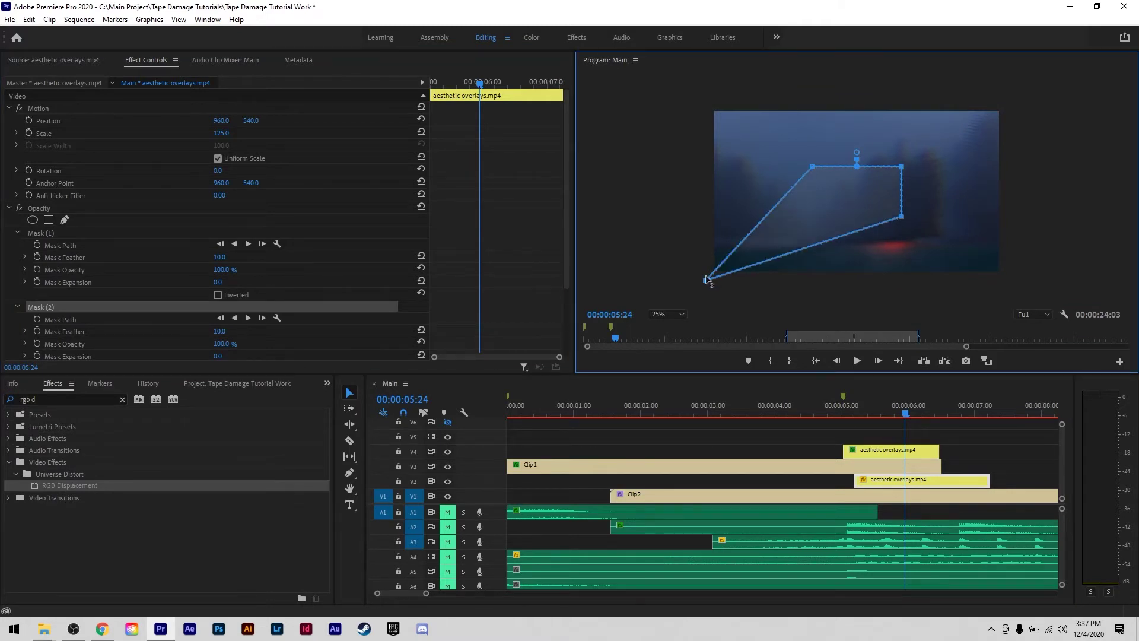
drag(813, 167, 704, 99)
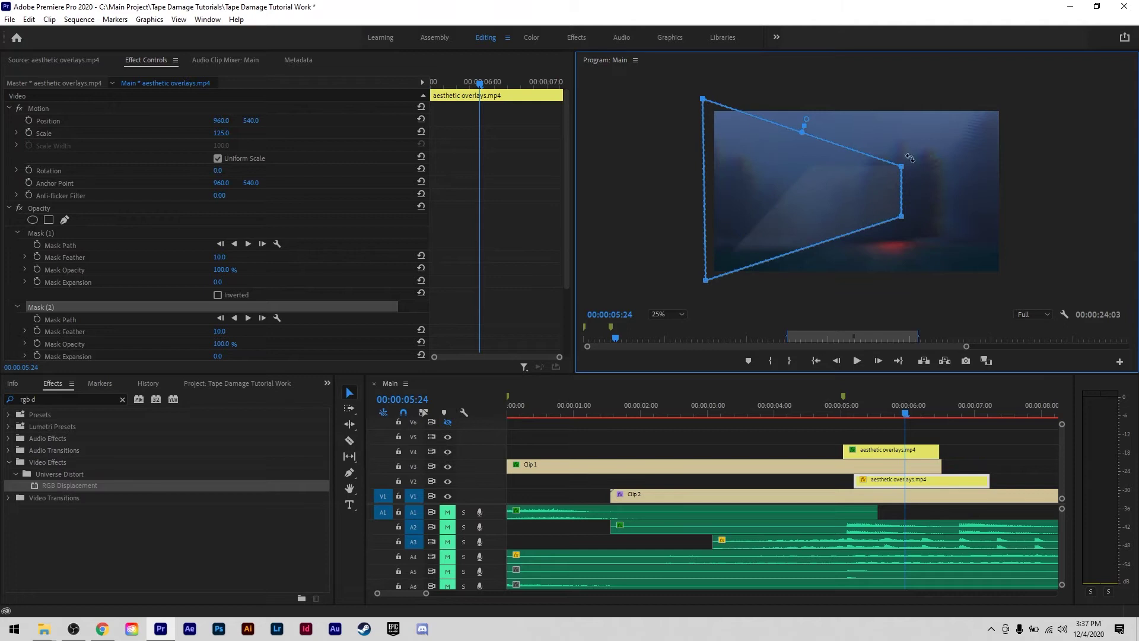
drag(901, 166, 1033, 107)
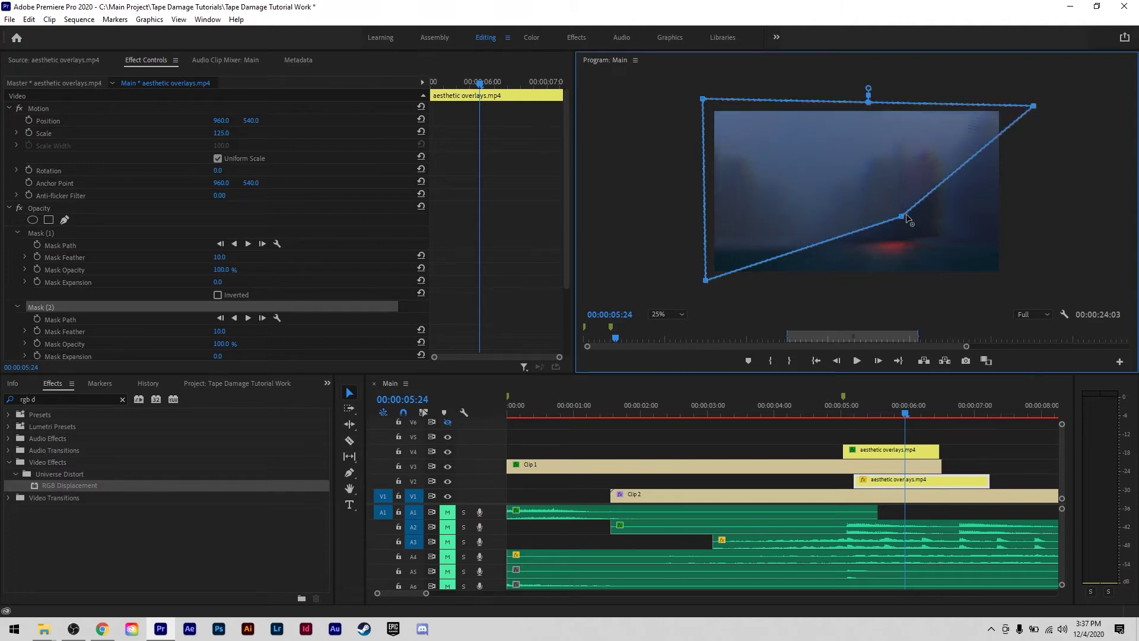
drag(902, 216, 1025, 283)
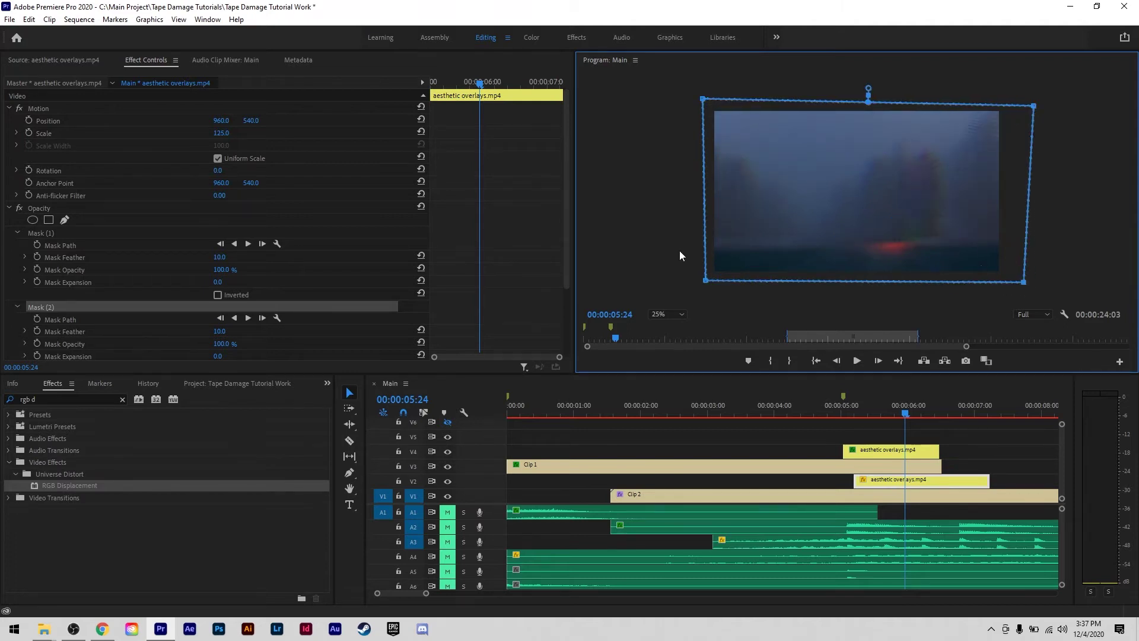
drag(707, 277, 709, 267)
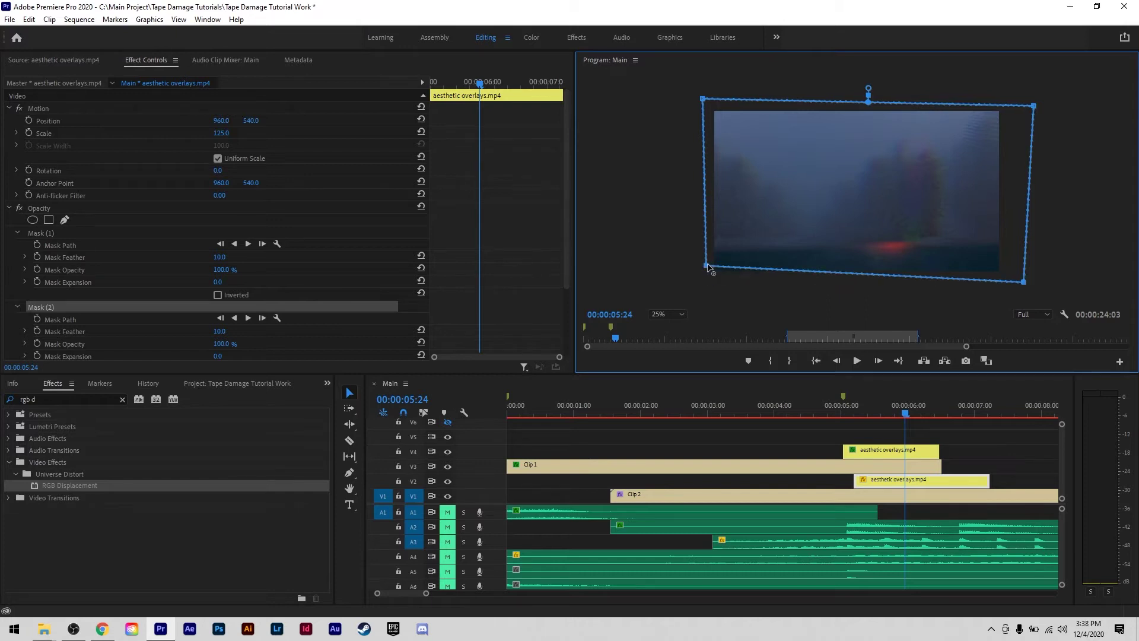
drag(1025, 283, 1021, 264)
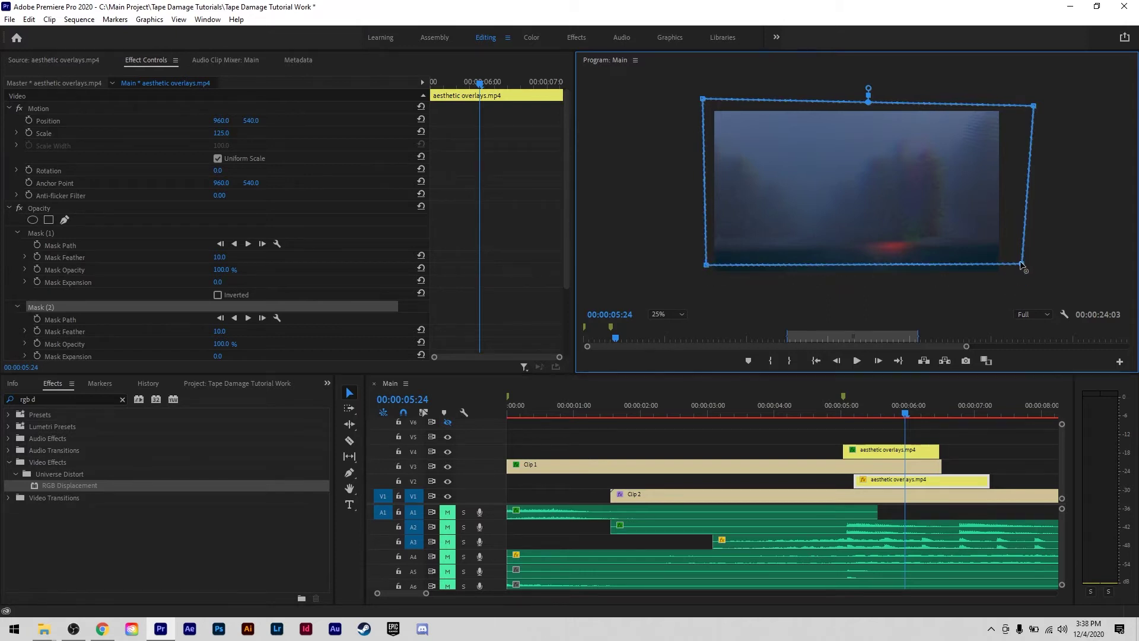
- Delete the V2 overlay's duplicate Mask (1) and set the remaining mask's feather to 40
click(45, 233)
key(Delete)
click(219, 260)
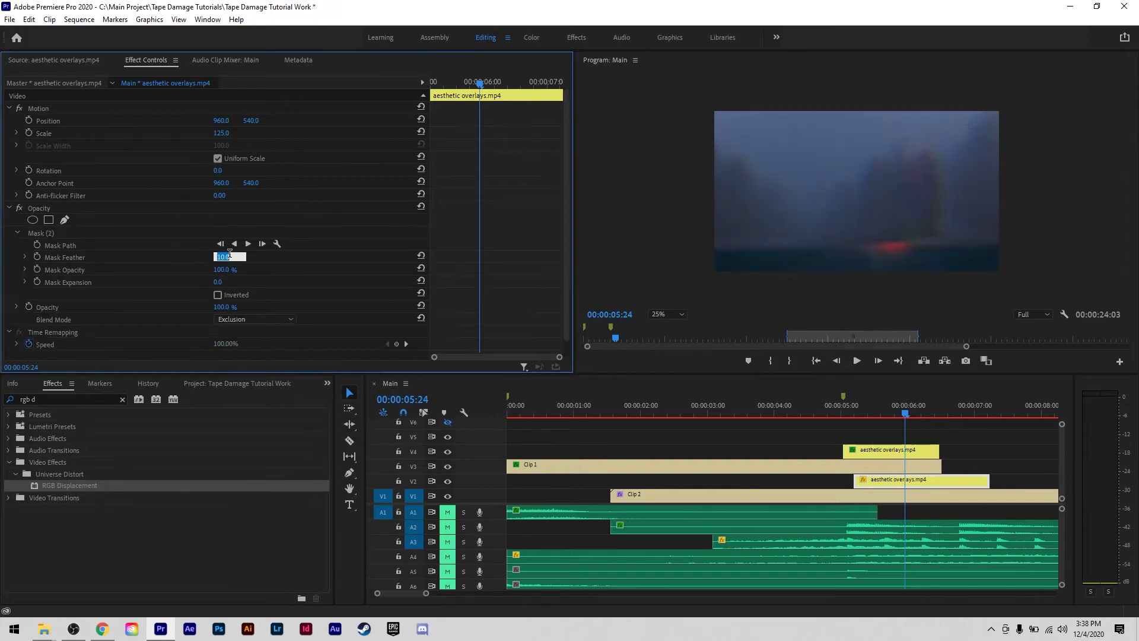
text(40)
key(Return)
click(48, 233)
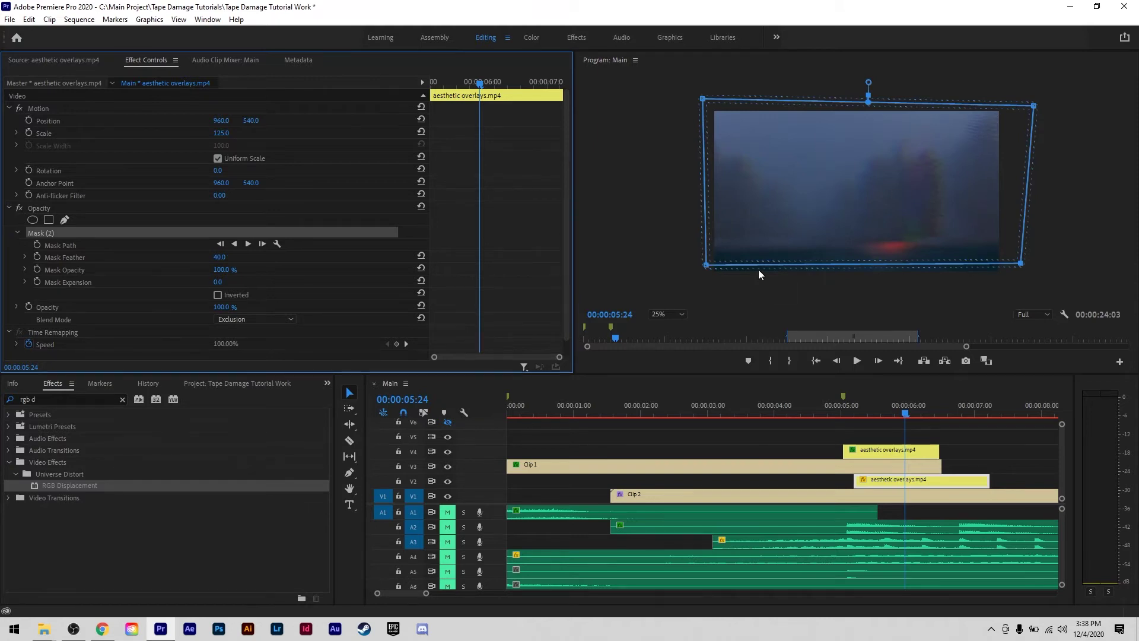
- Animate the V2 overlay's mask path from 00:00:05:24 to 00:00:06:23, moving the mask up toward the top of the frame
click(37, 244)
drag(908, 417, 972, 406)
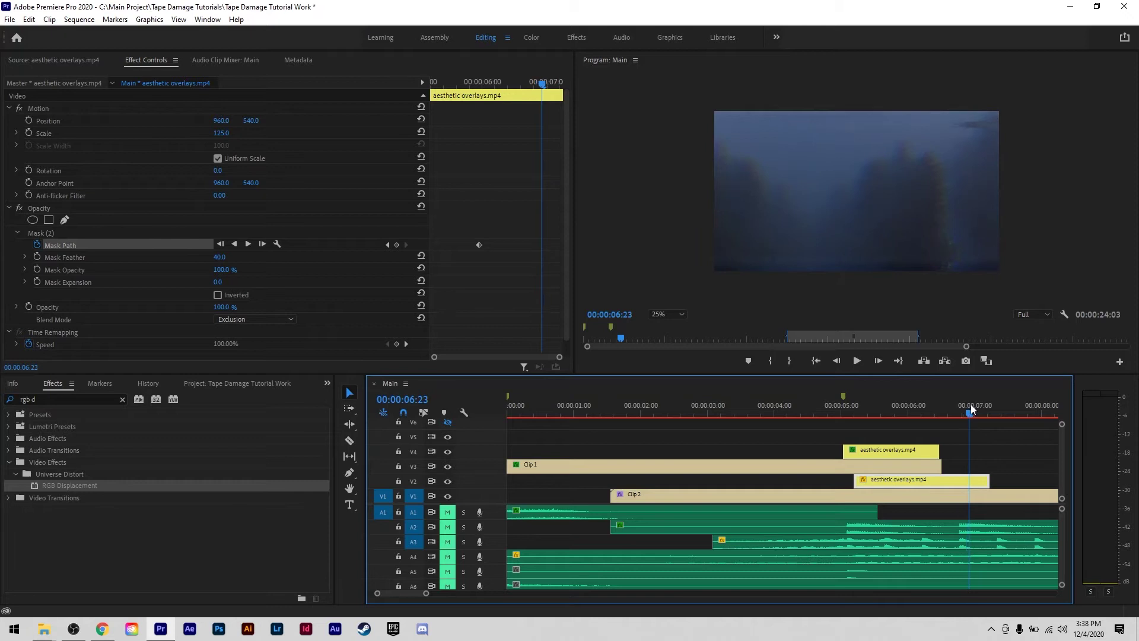
click(34, 234)
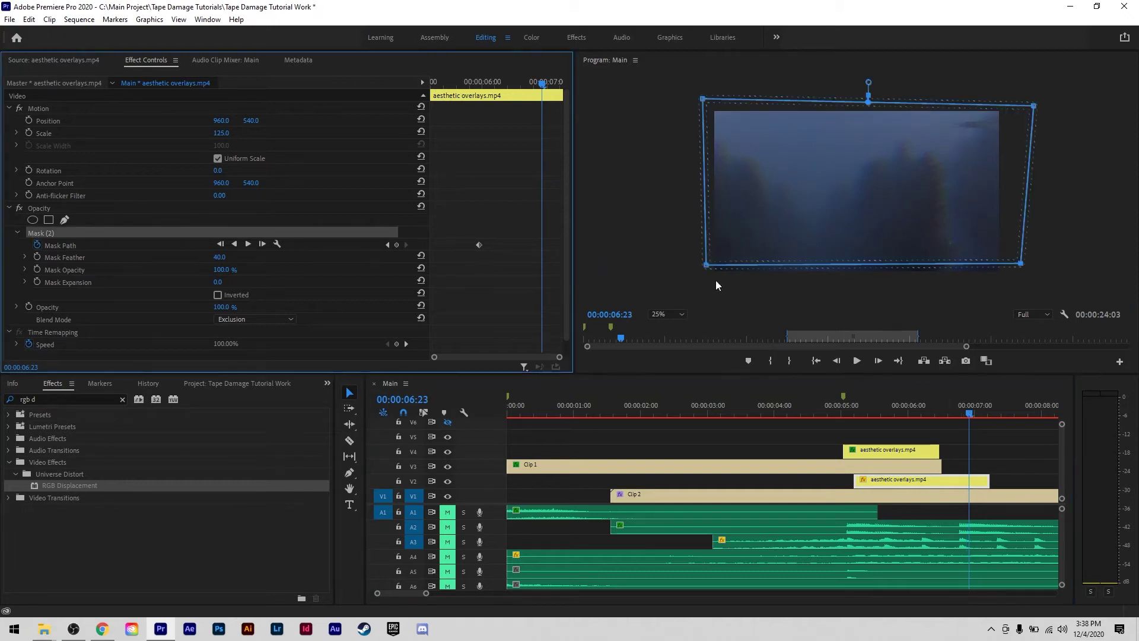
drag(824, 184, 843, 77)
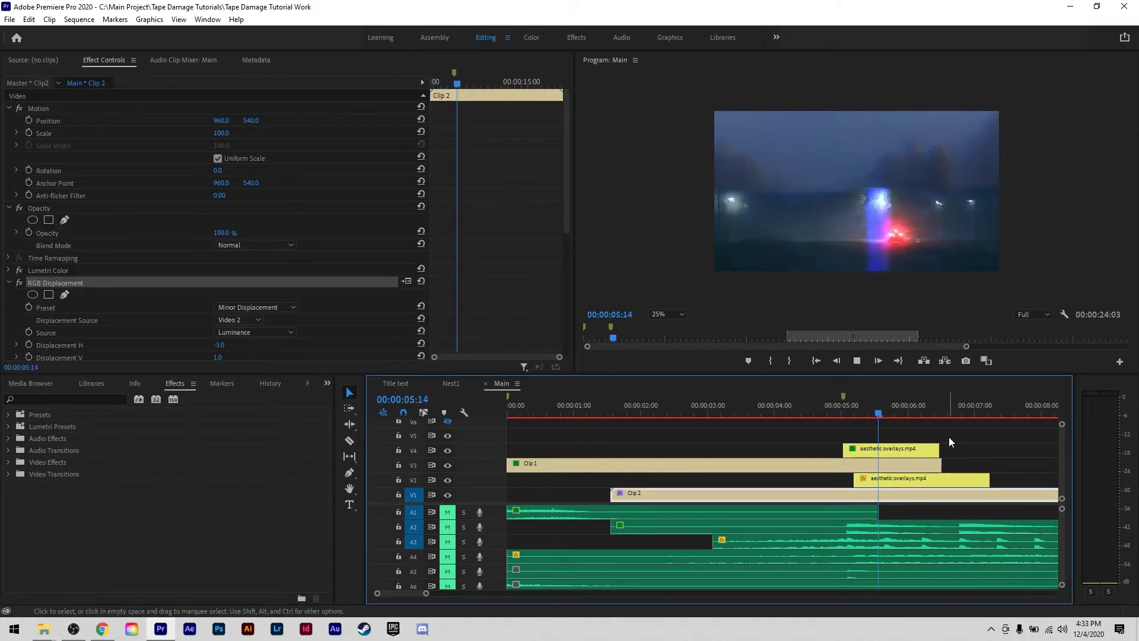
- Check the end of the transition around 00:00:06:19 and inspect Clip 2's RGB Displacement there
key(space)
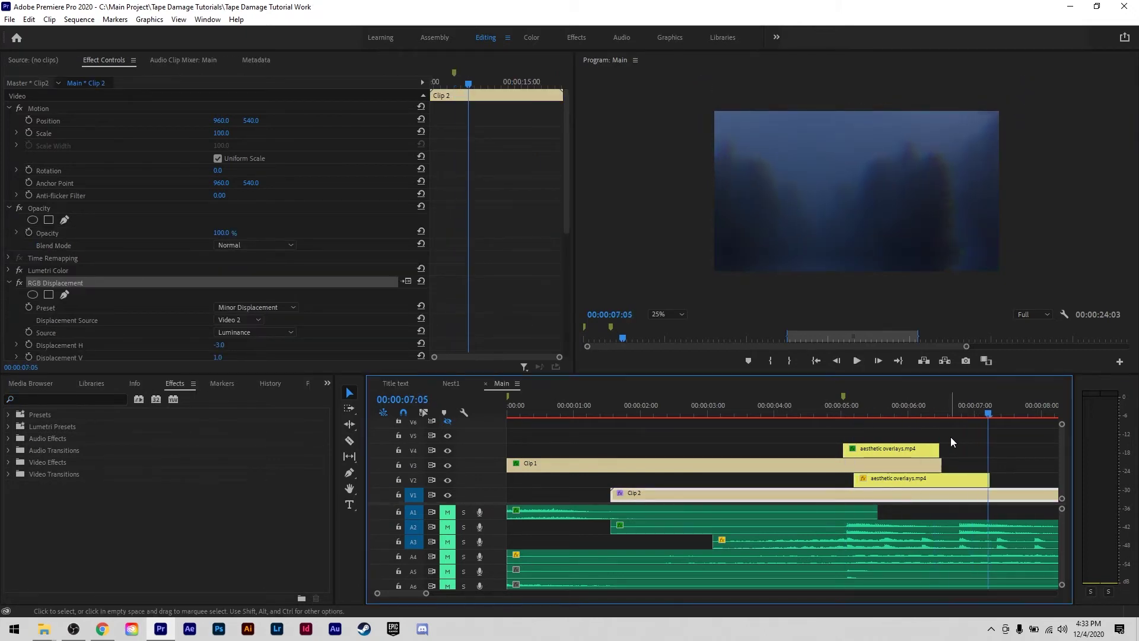
drag(986, 411, 959, 410)
click(902, 483)
click(969, 492)
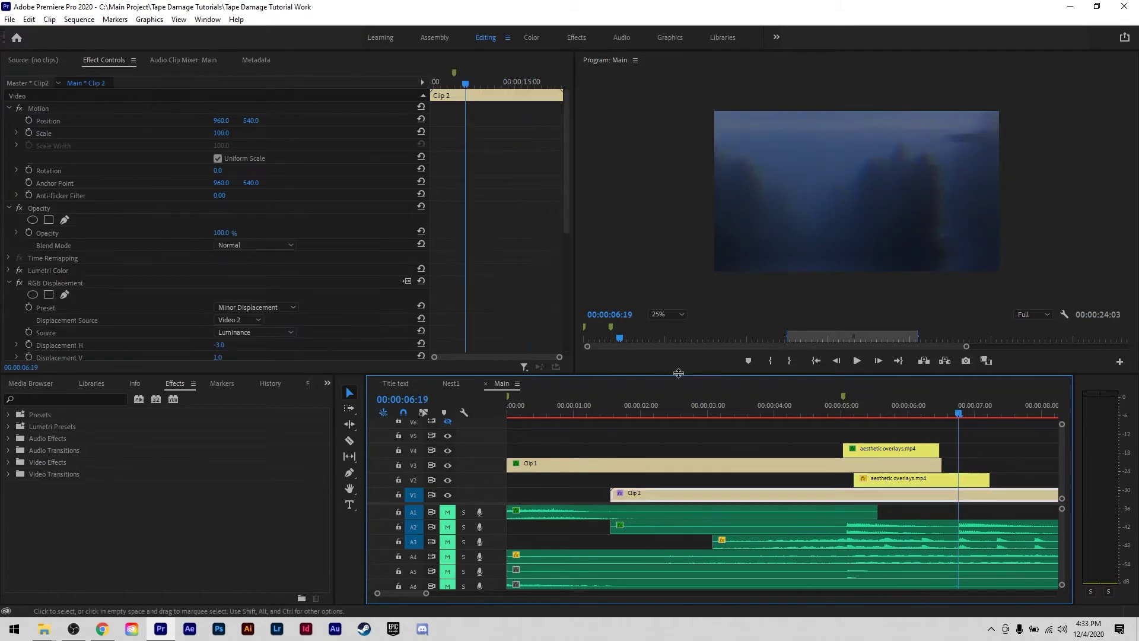
click(63, 283)
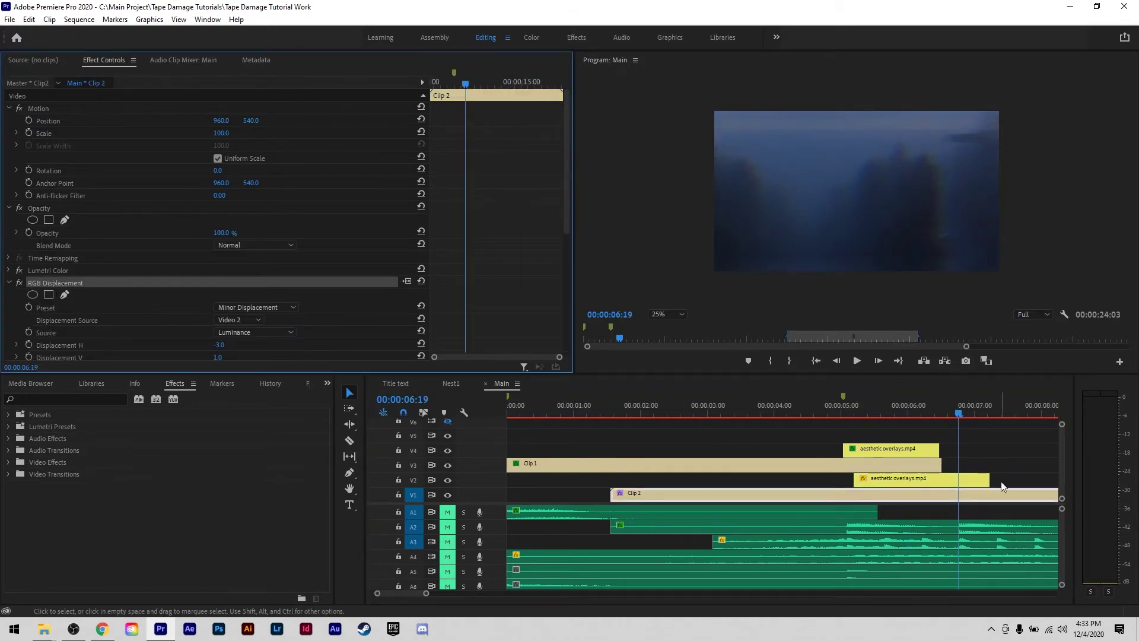
- At the V2 overlay's first mask keyframe, add a rectangular mask to Clip 2's RGB Displacement and extend its corners beyond the frame
click(979, 481)
click(382, 244)
click(887, 492)
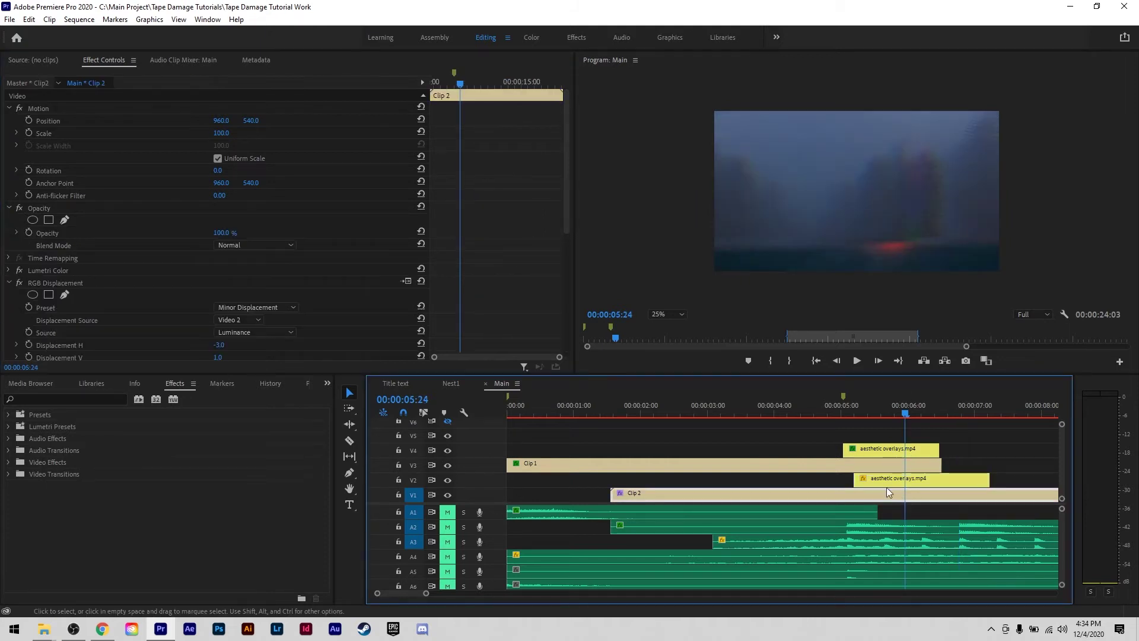
click(49, 296)
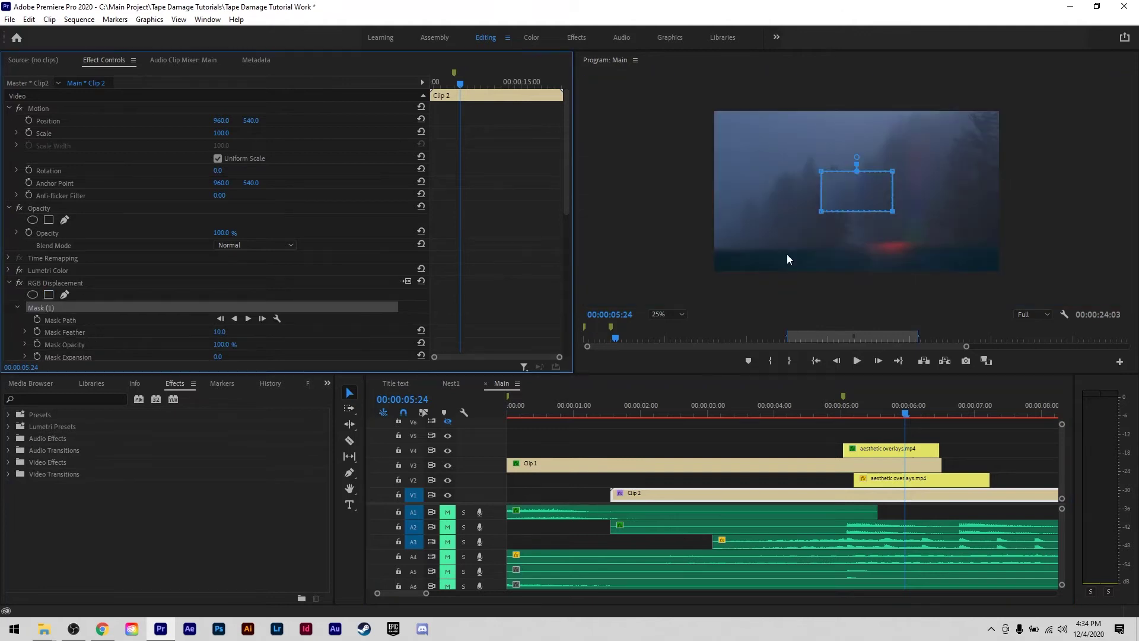
drag(822, 212, 711, 281)
drag(893, 212, 1010, 284)
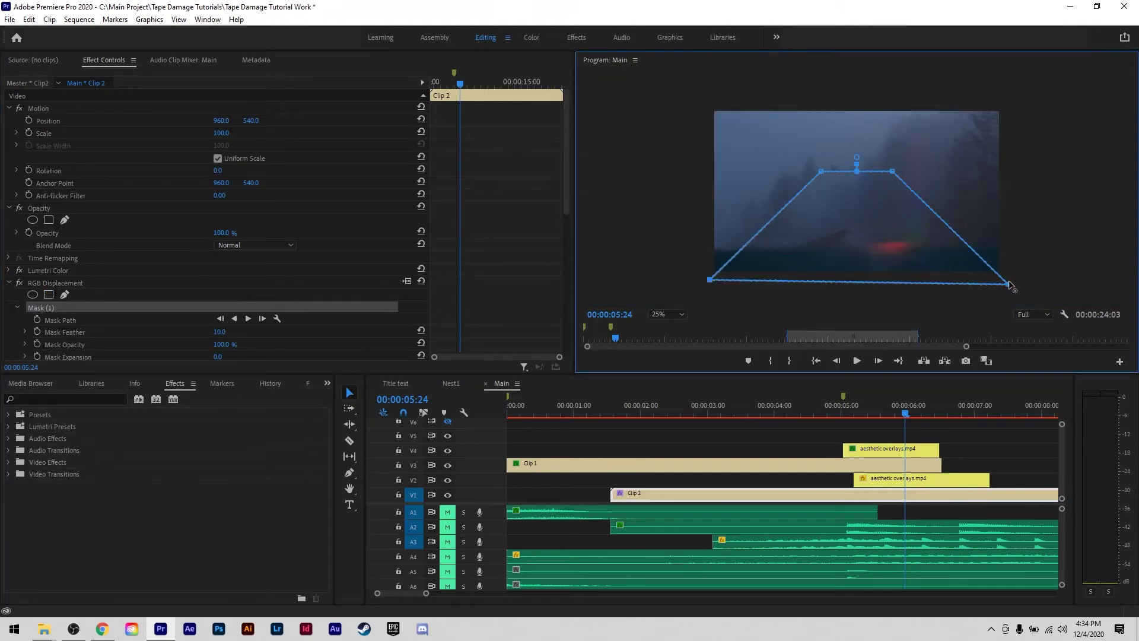
drag(823, 171, 706, 101)
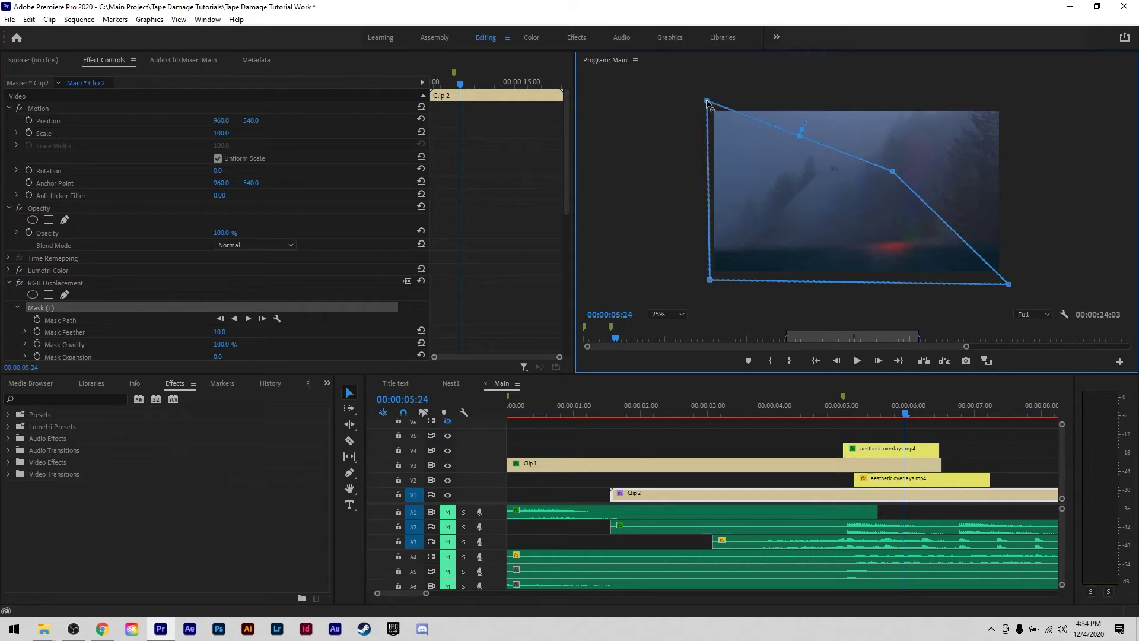
drag(893, 172, 1013, 109)
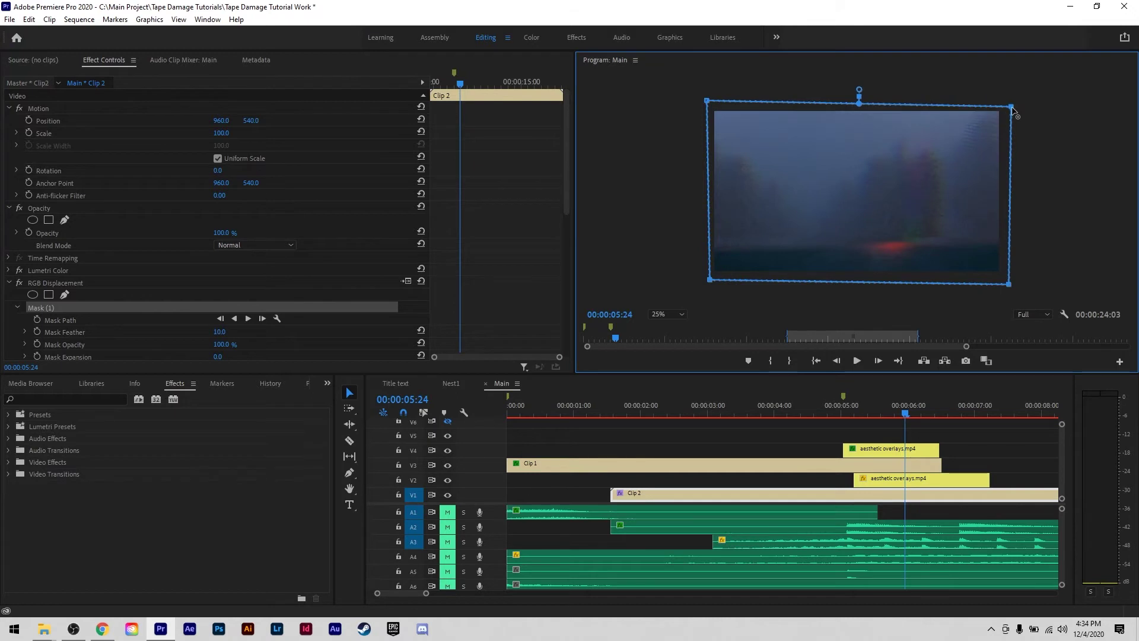
- Keyframe Clip 2's RGB Displacement mask path at 00:00:05:24 and 00:00:06:23, moving the mask above the frame at the second keyframe
click(37, 320)
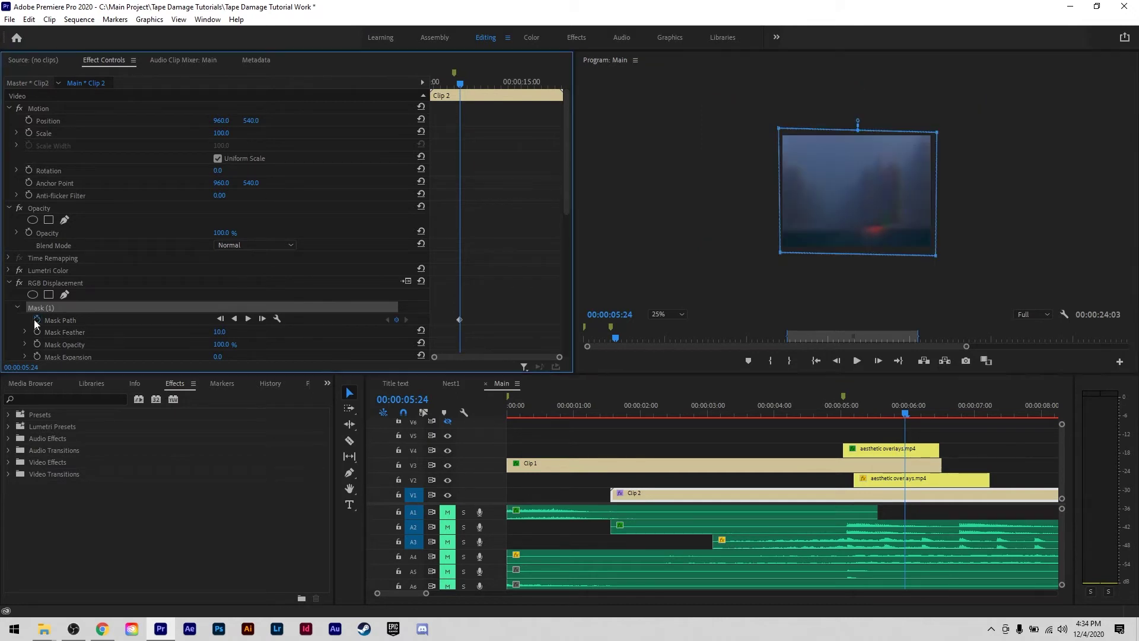
click(892, 480)
click(406, 245)
click(892, 490)
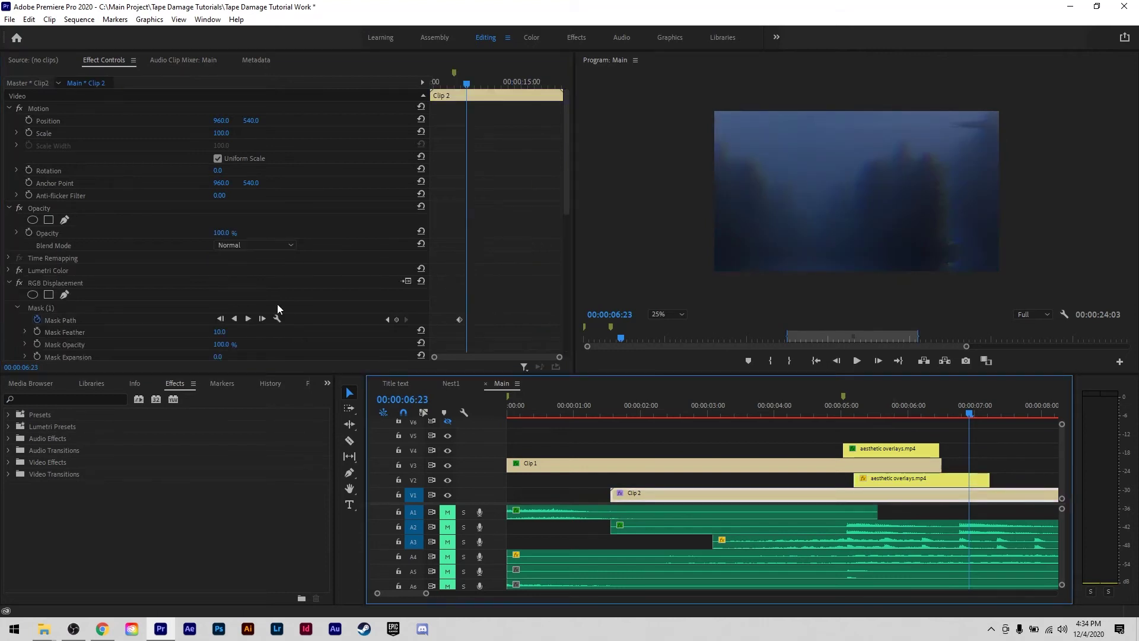
click(396, 320)
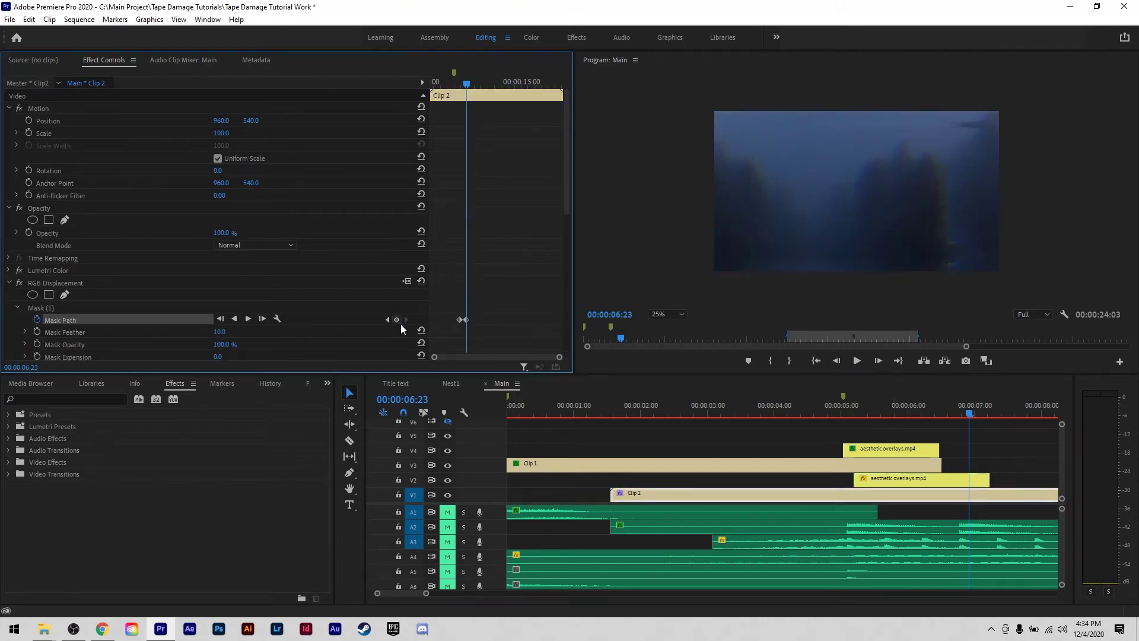
click(52, 308)
drag(821, 219, 829, 43)
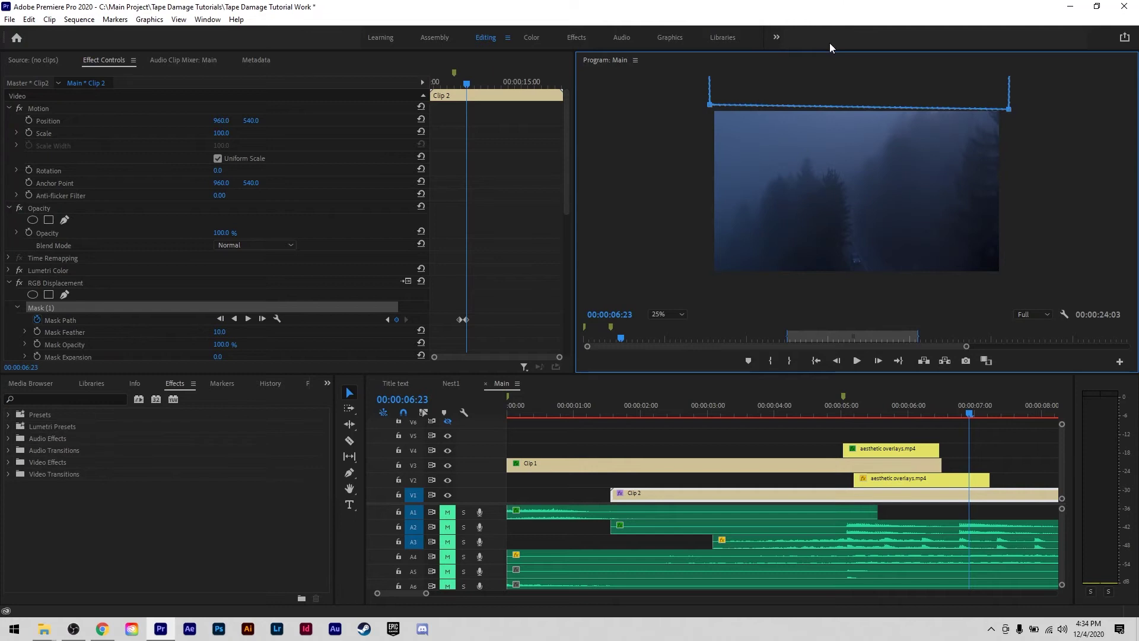
- Set the feather of Clip 2's RGB Displacement mask to 40
click(329, 281)
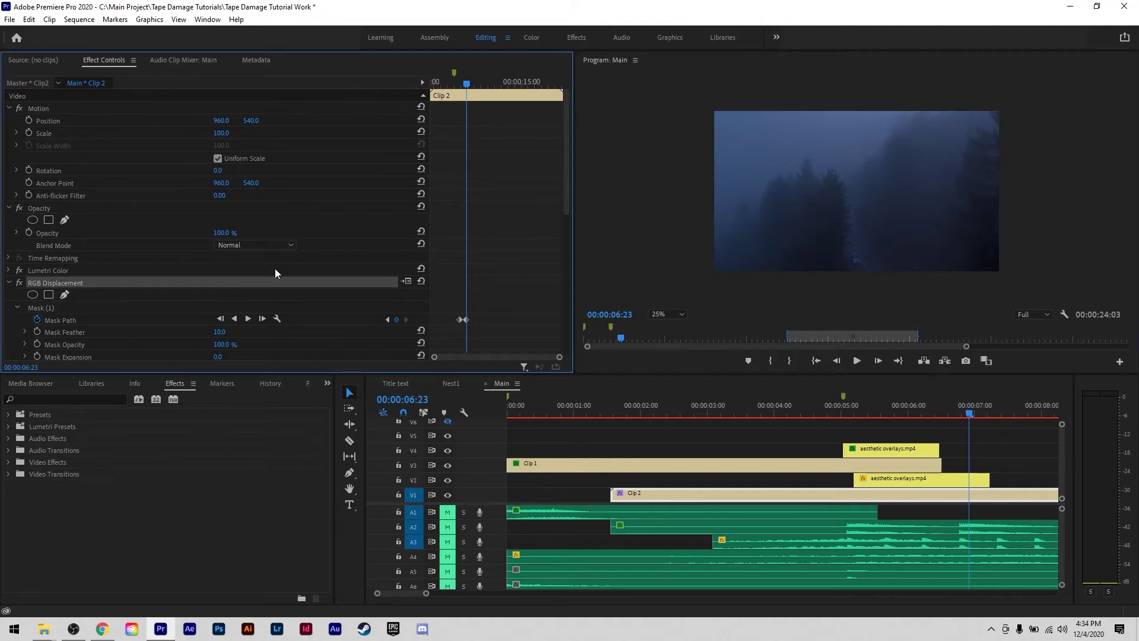
scroll(275, 268, down, 2)
click(225, 270)
text(40)
key(Return)
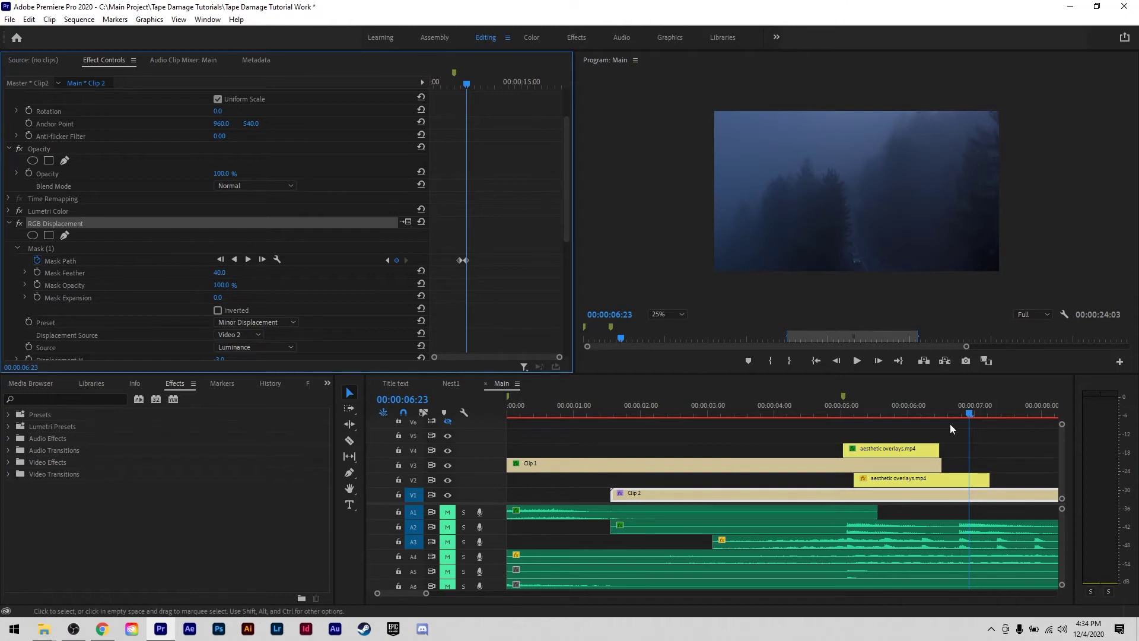
- Play the transition from near the 00:00:05:01 marker and examine the displacement mask's alignment with the overlay between 00:00:06:06 and 00:00:06:12
drag(969, 417, 857, 419)
key(space)
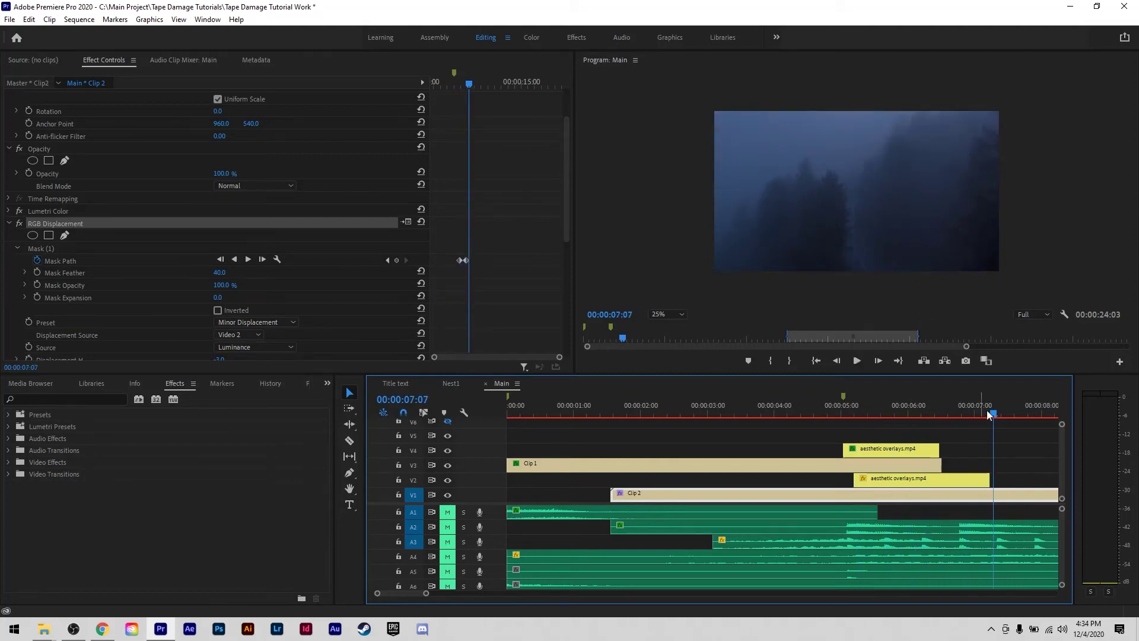
click(930, 416)
drag(930, 413, 926, 412)
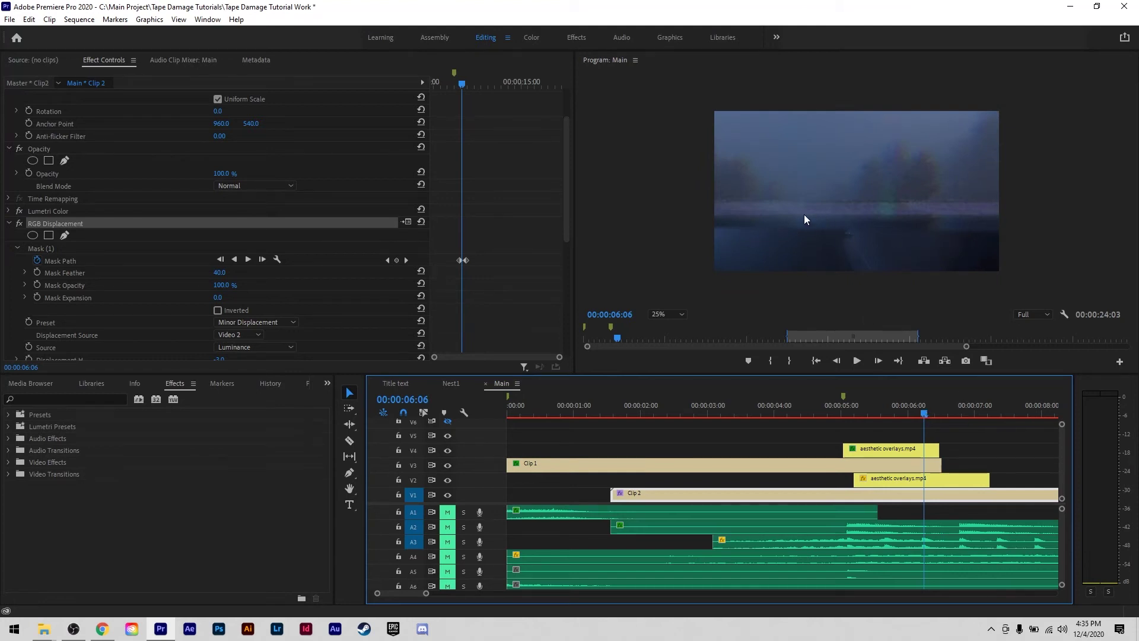
mouse_move(923, 413)
mouse_down()
mouse_move(892, 414)
mouse_move(966, 407)
mouse_move(940, 413)
mouse_up()
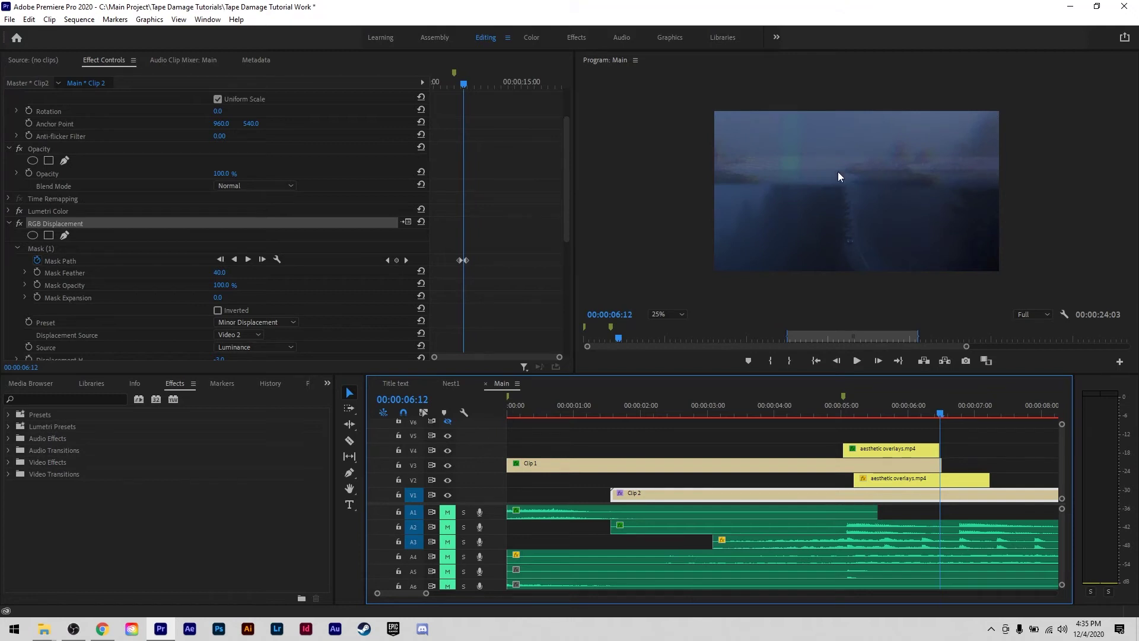
mouse_move(943, 416)
mouse_down()
mouse_move(912, 415)
mouse_move(934, 415)
mouse_up()
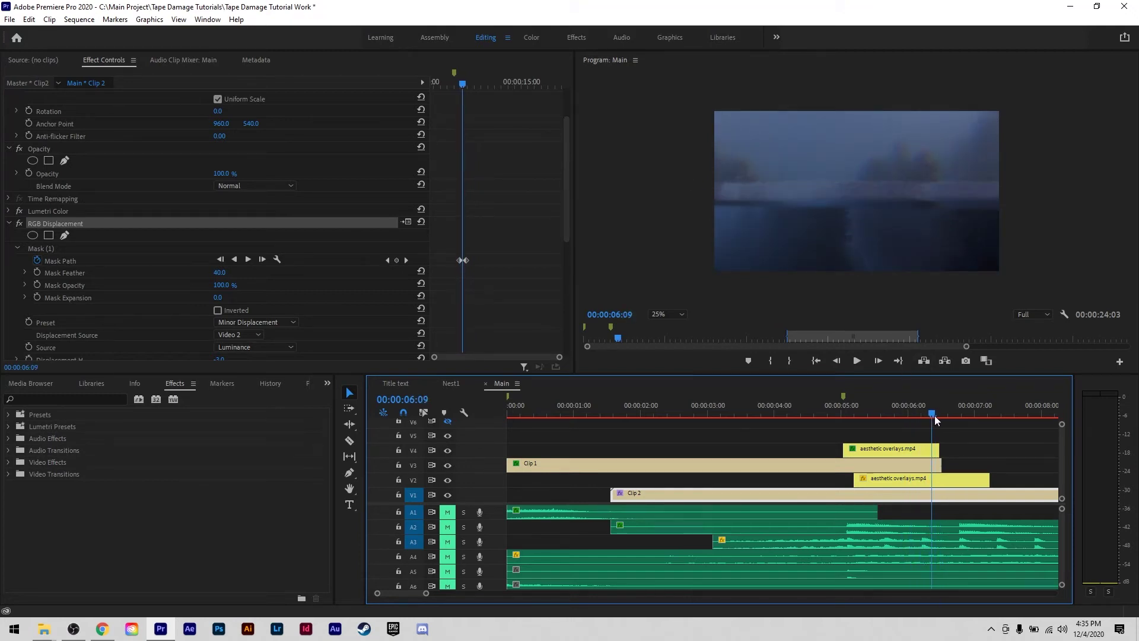
- At 00:00:06:08, raise the lower corners of Clip 2's RGB Displacement mask to the overlay's edge, and return the playhead to near the 00:00:05:01 marker
click(502, 296)
key(=)
key(=)
key(=)
click(485, 83)
click(55, 247)
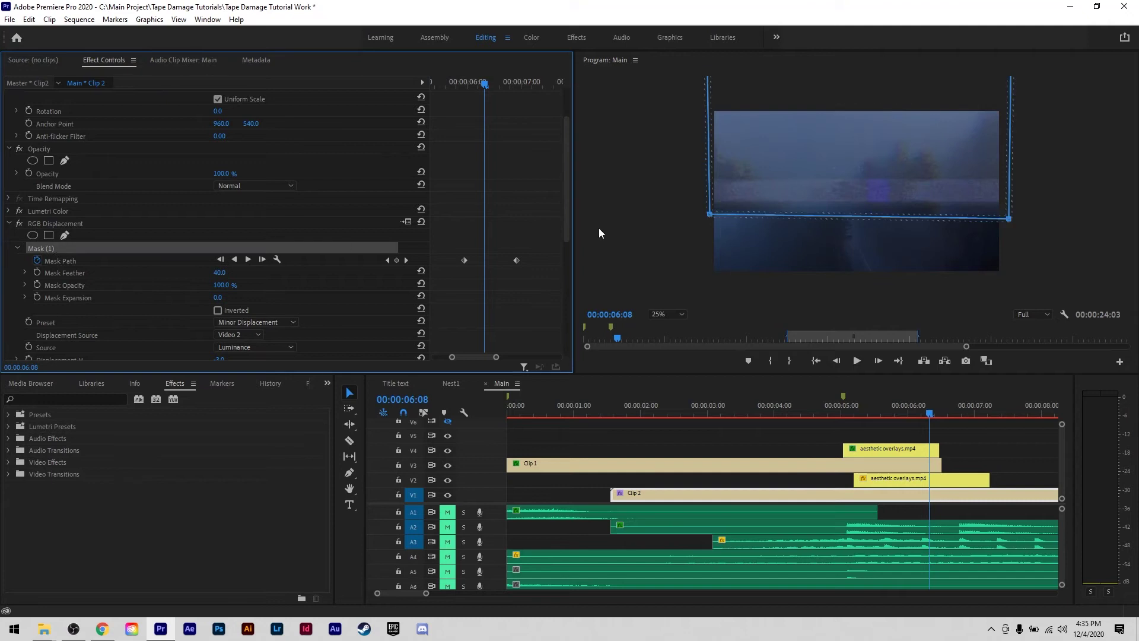
click(715, 221)
drag(709, 201, 708, 196)
drag(1012, 201, 1011, 197)
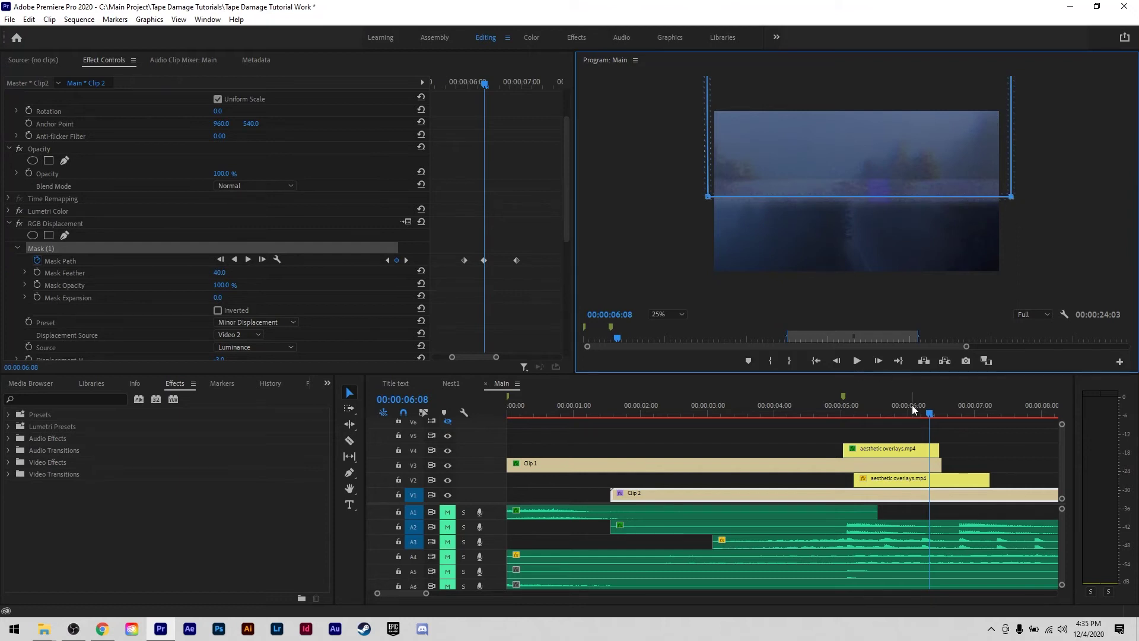
drag(930, 415, 851, 412)
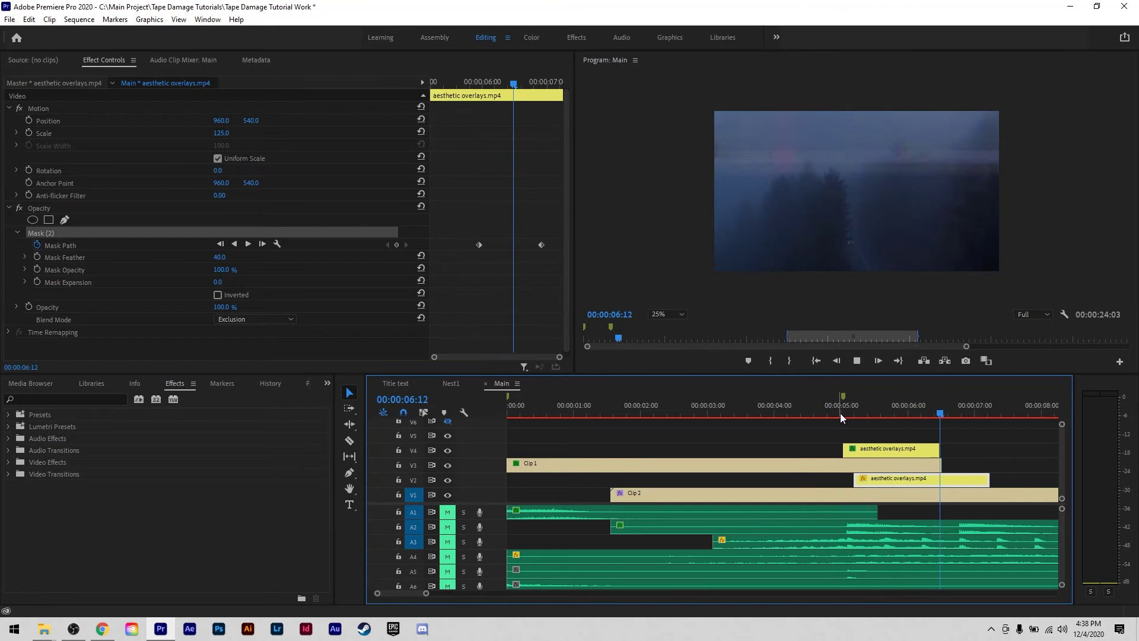
- Replay the transition to examine the blended overlays and masks, and park the playhead at 00:00:05:10
key(space)
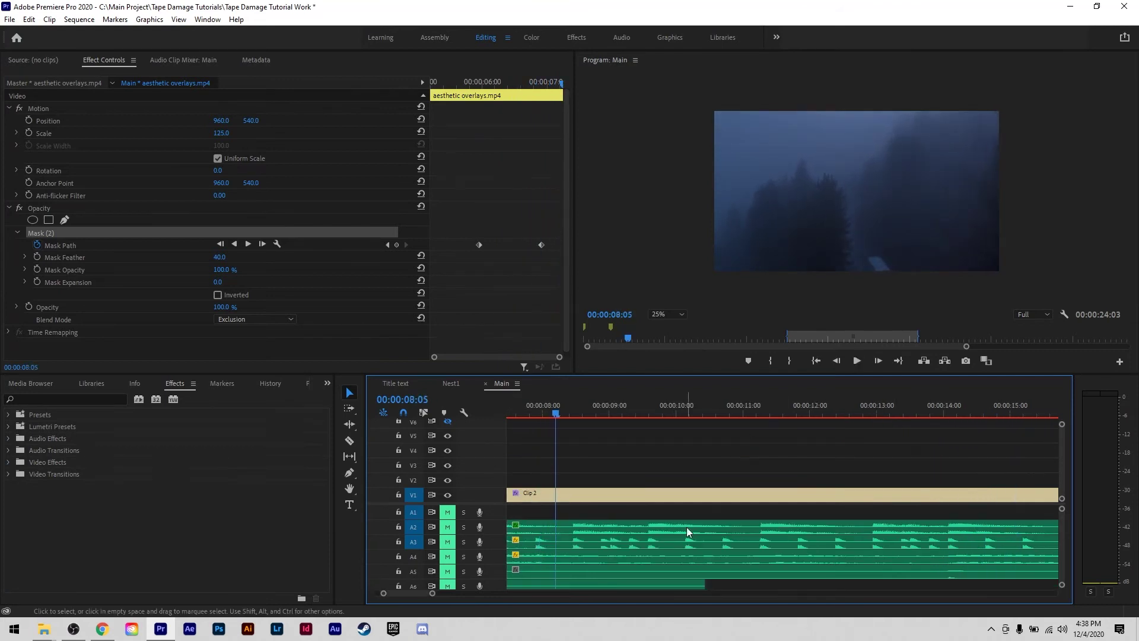
drag(430, 595, 451, 596)
click(653, 409)
click(747, 442)
key(space)
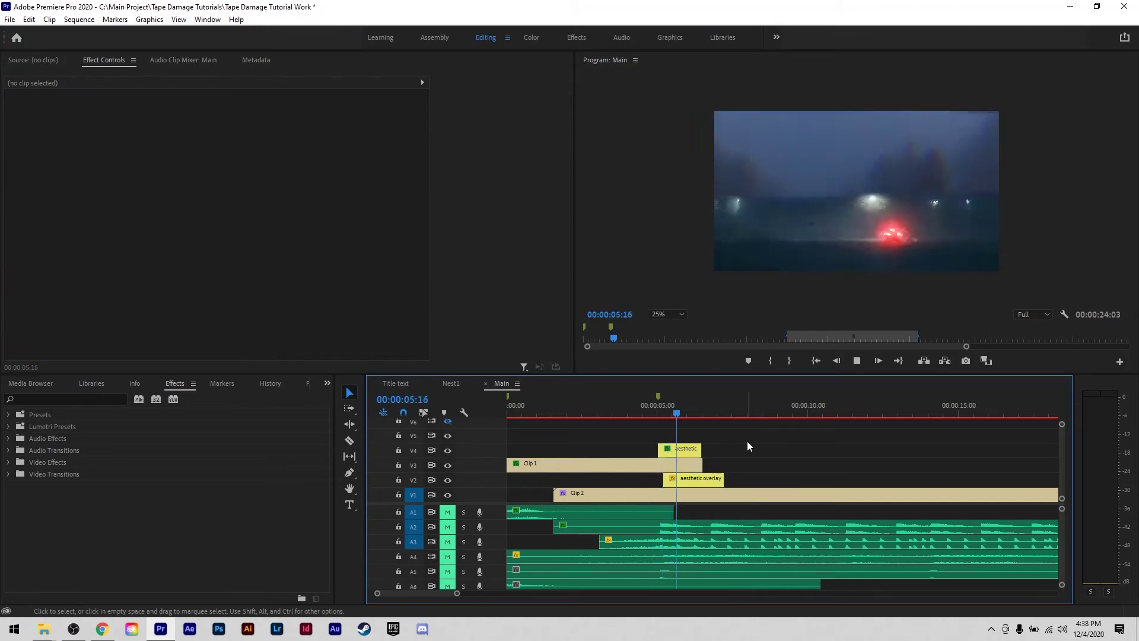
click(671, 408)
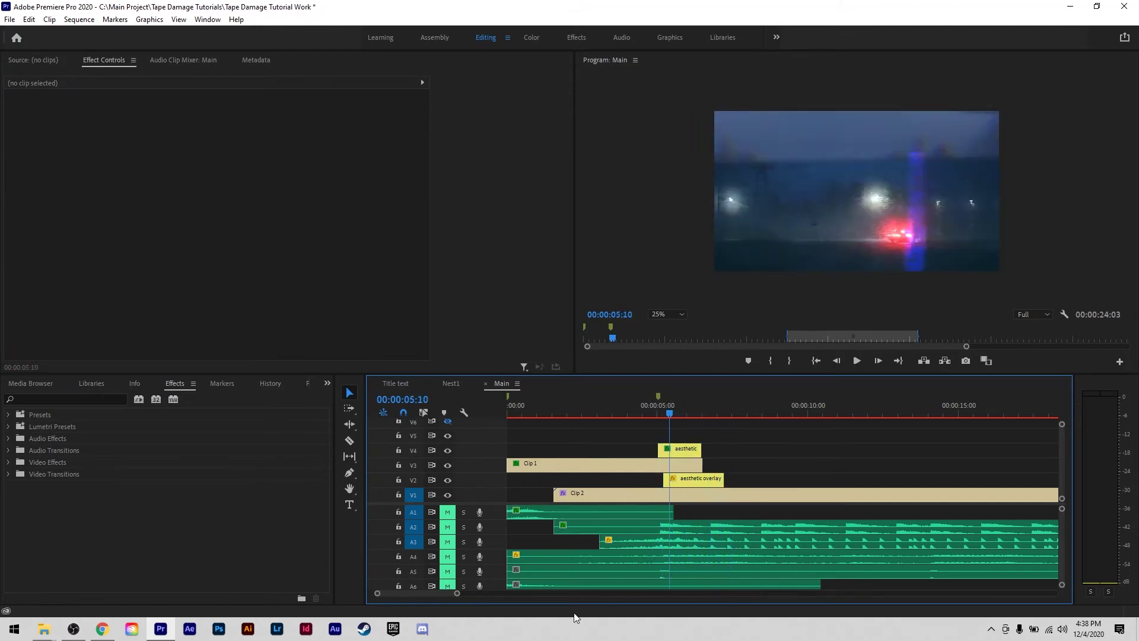
- Move Clip 1 and the overlay above it up one track, to V4 and V5
scroll(450, 596, up, 3)
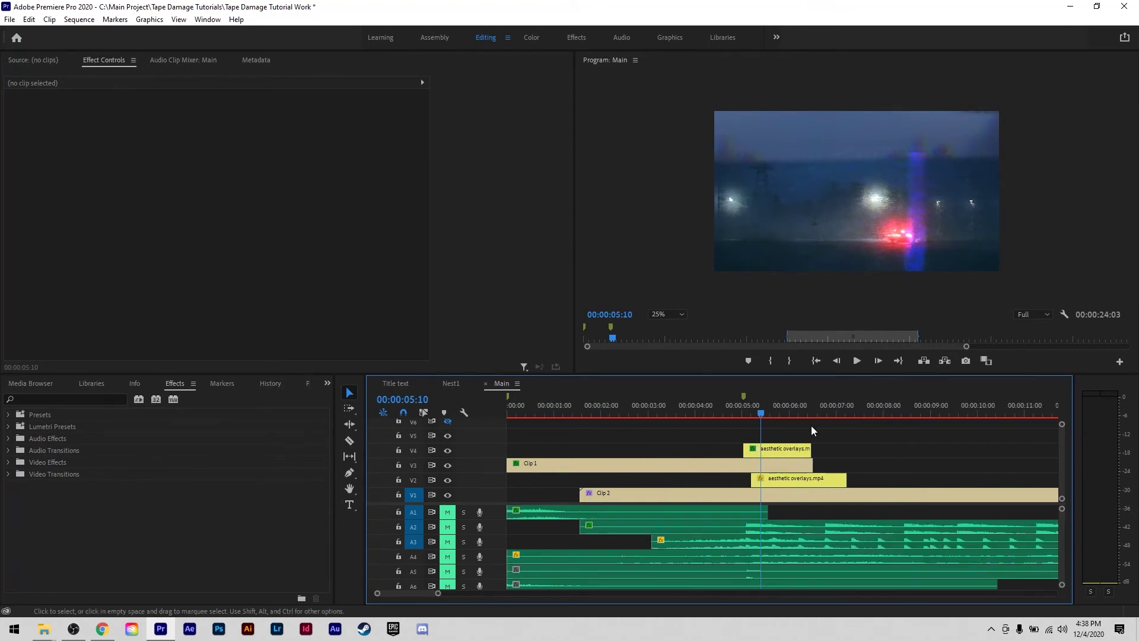
drag(837, 442, 763, 466)
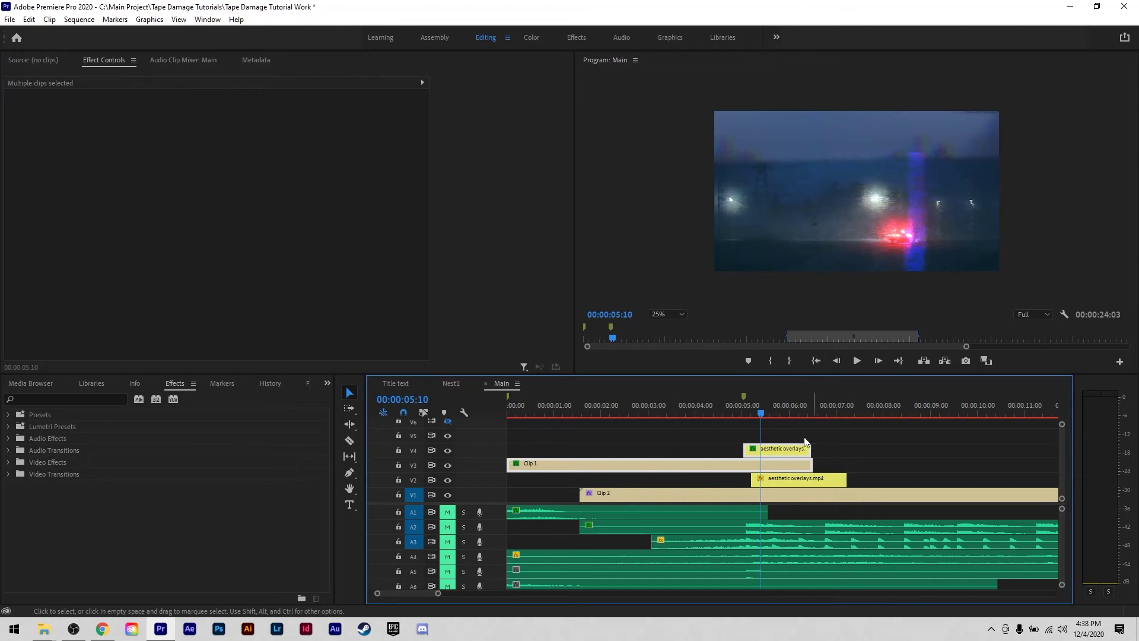
drag(834, 439, 775, 438)
click(856, 444)
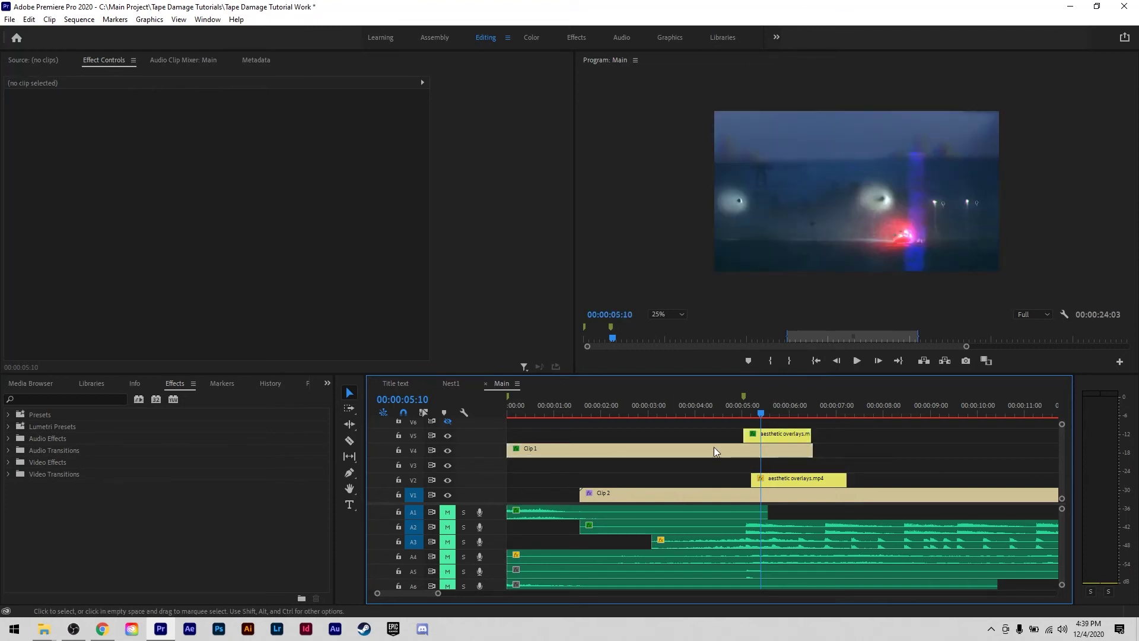
- Set the Displacement Source of Clip 1's RGB Displacement effect to Video 5
click(567, 450)
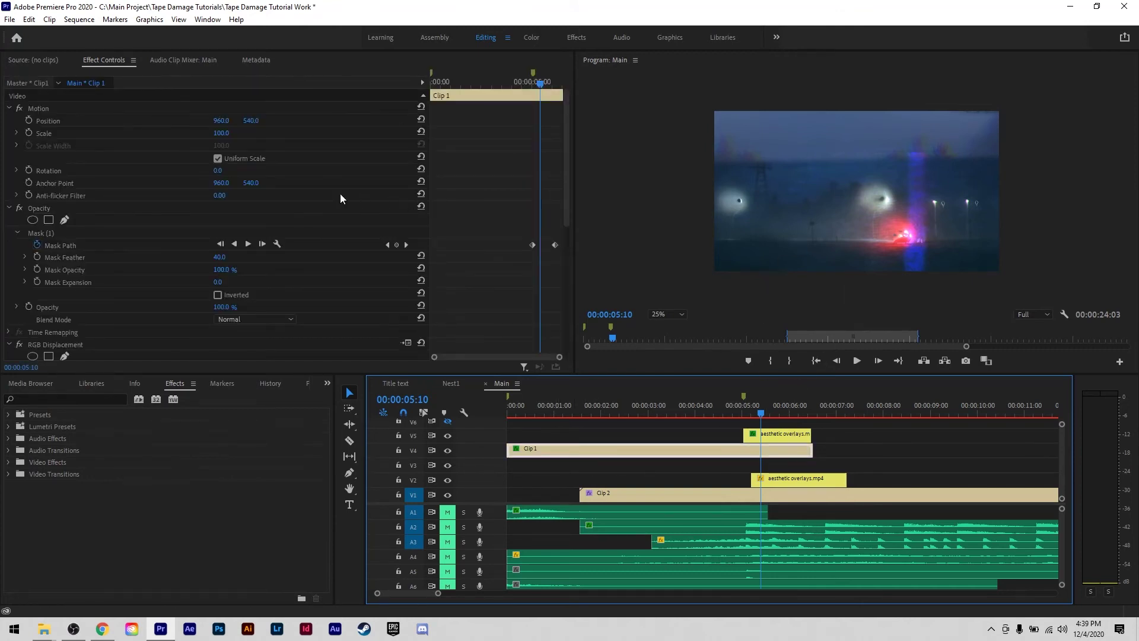
scroll(341, 198, down, 5)
click(243, 241)
click(251, 293)
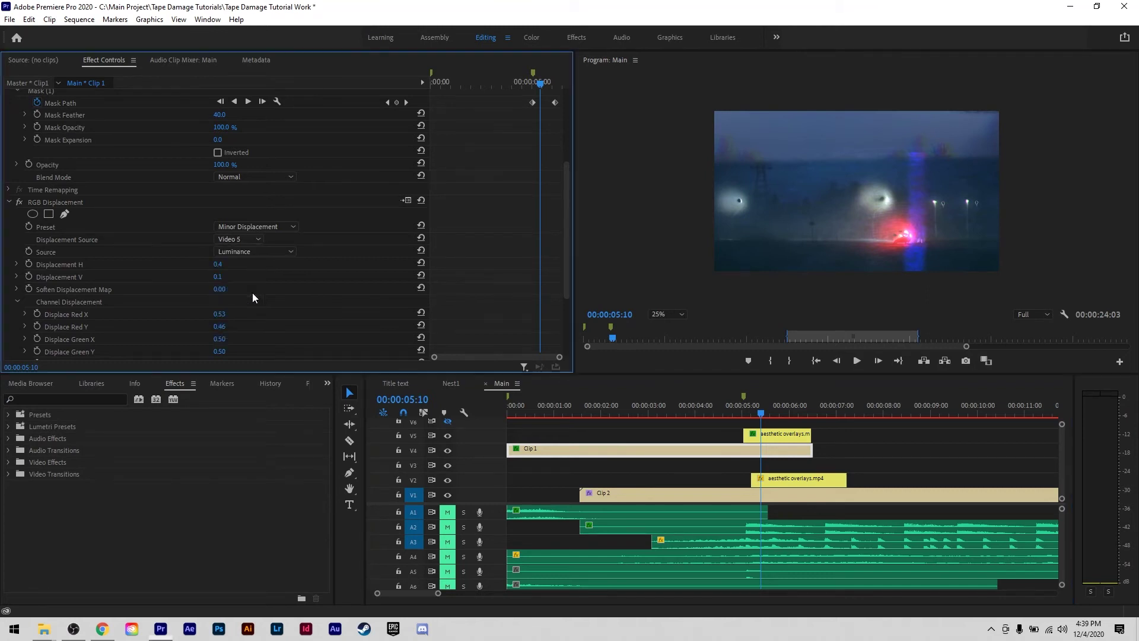
- Play the transition from 00:00:04:18 to examine the displacement, and return the playhead to 00:00:06:06
click(729, 415)
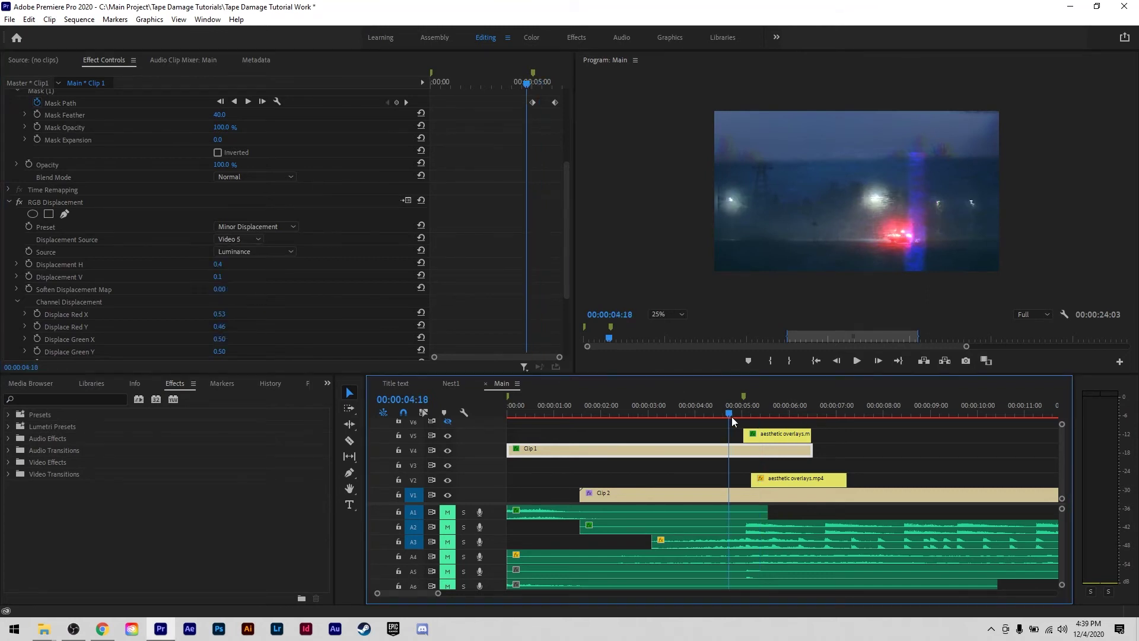
click(946, 465)
key(space)
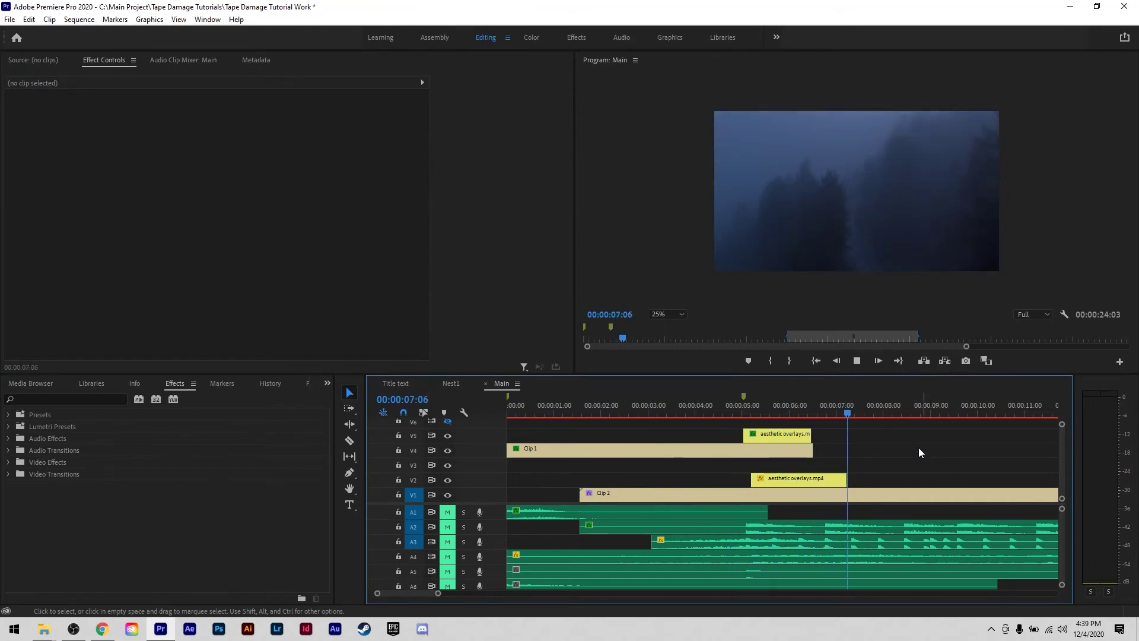
click(801, 408)
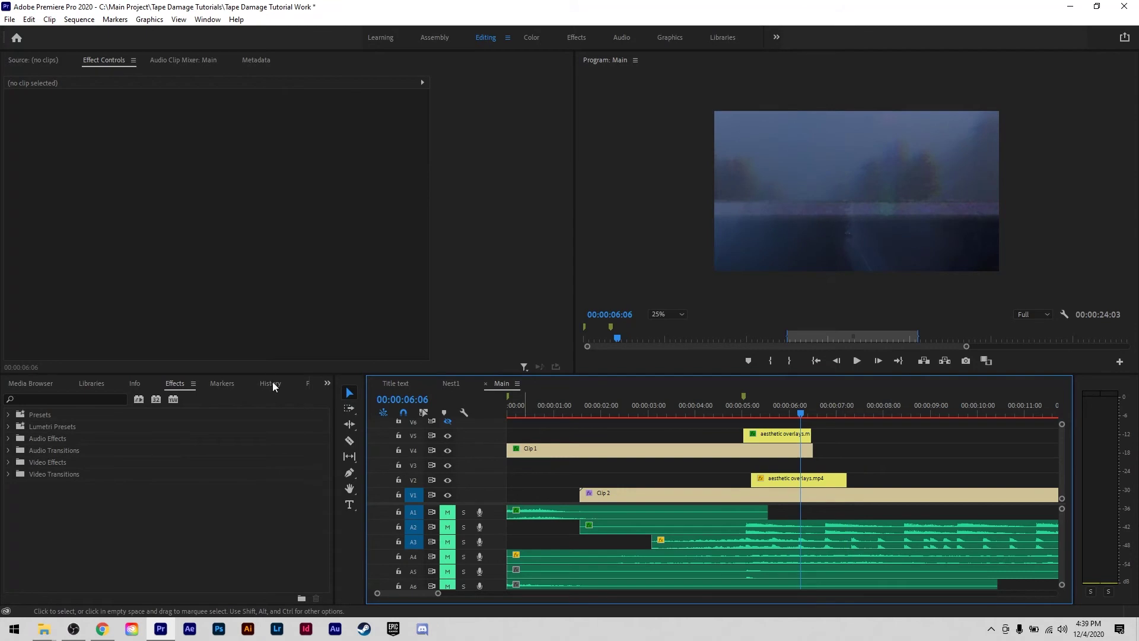
- Switch to Chrome, examine the VCR OSD Mono font page on dafont.com, and return to Premiere Pro
click(102, 629)
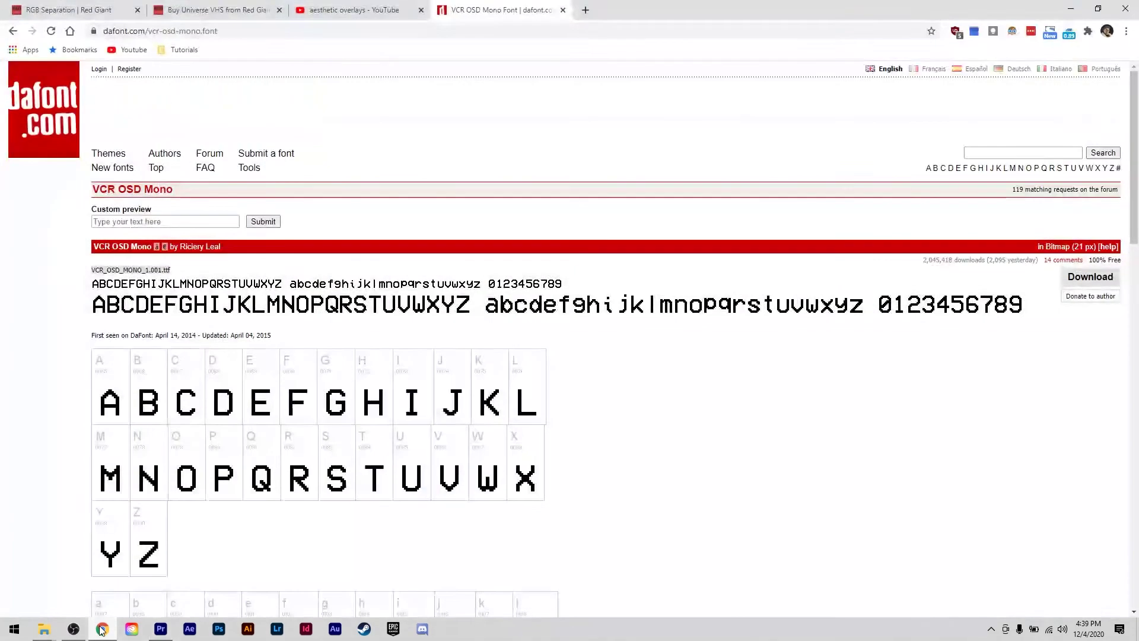
scroll(102, 131, down, 2)
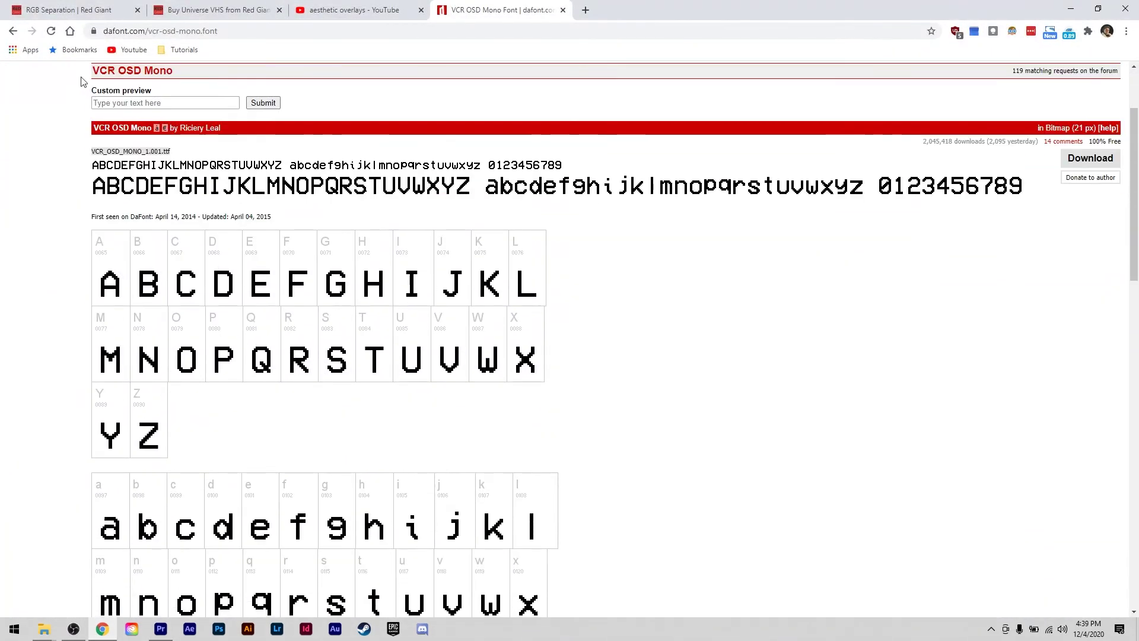
scroll(98, 70, up, 2)
drag(181, 191, 77, 191)
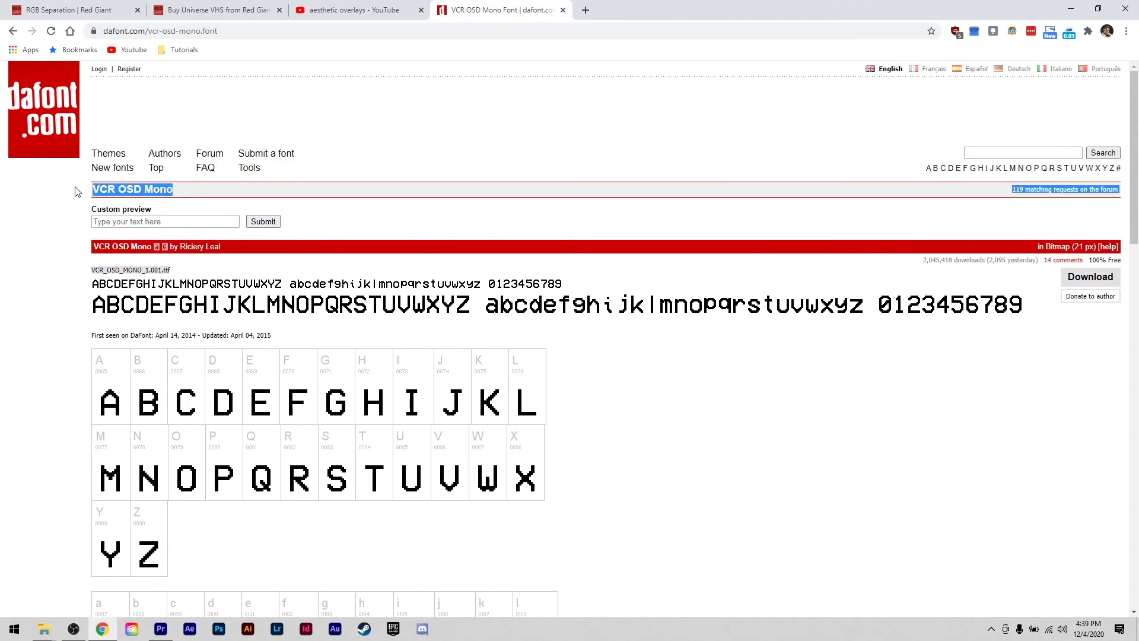
click(1070, 11)
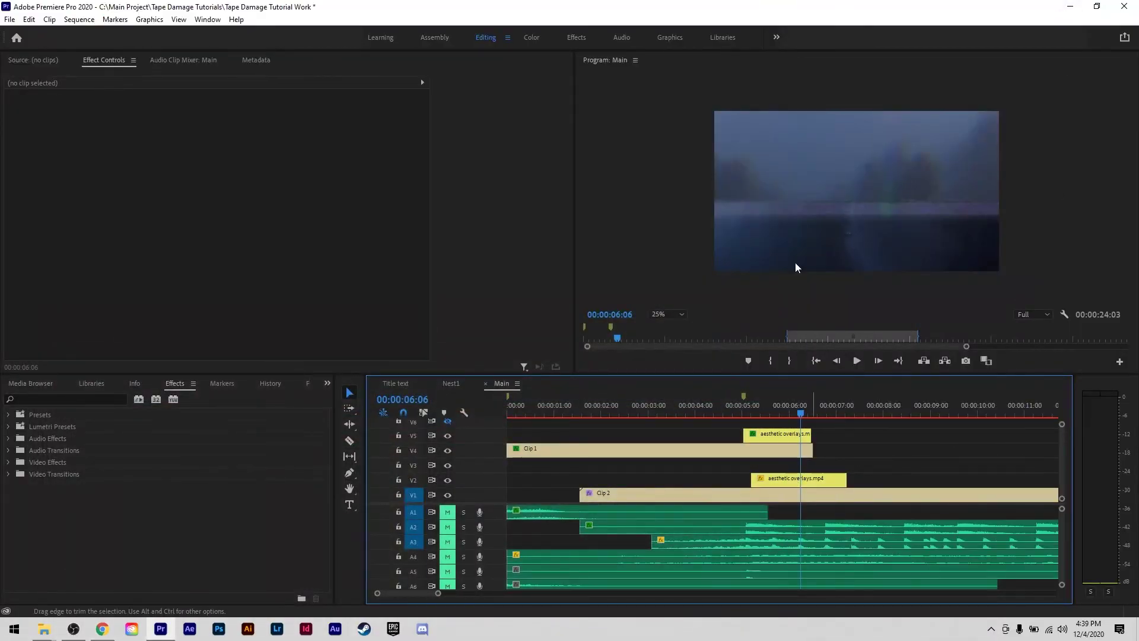
- Create a VCR OSD Mono text layer reading "Tape damage tutorial" in the Graphics workspace and format it in all caps
click(669, 38)
click(978, 81)
click(1121, 112)
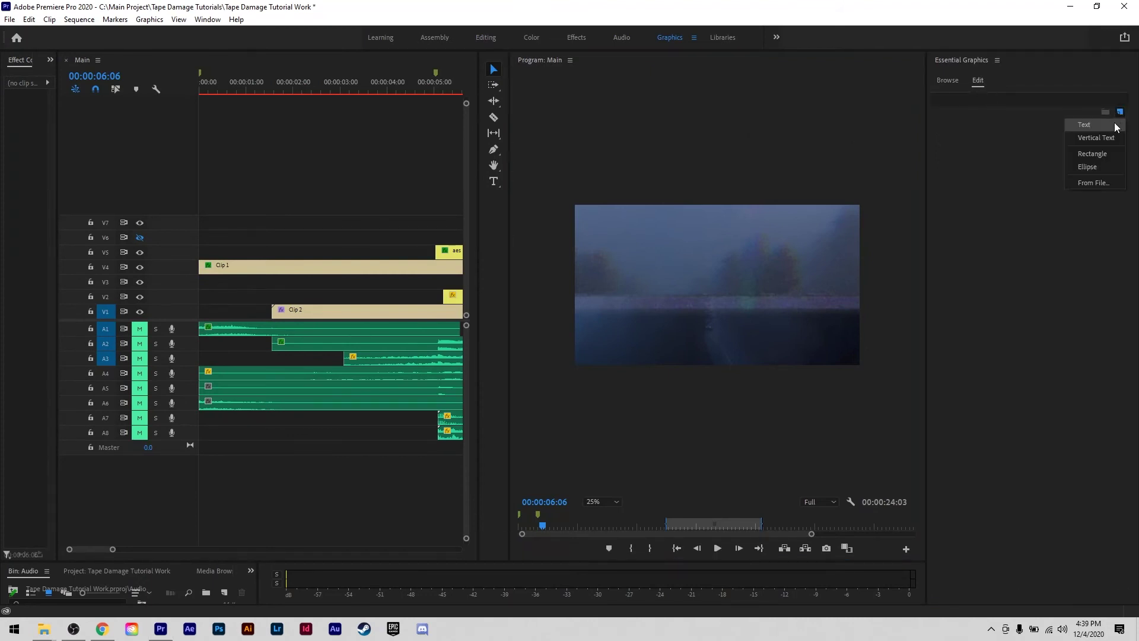
click(1087, 122)
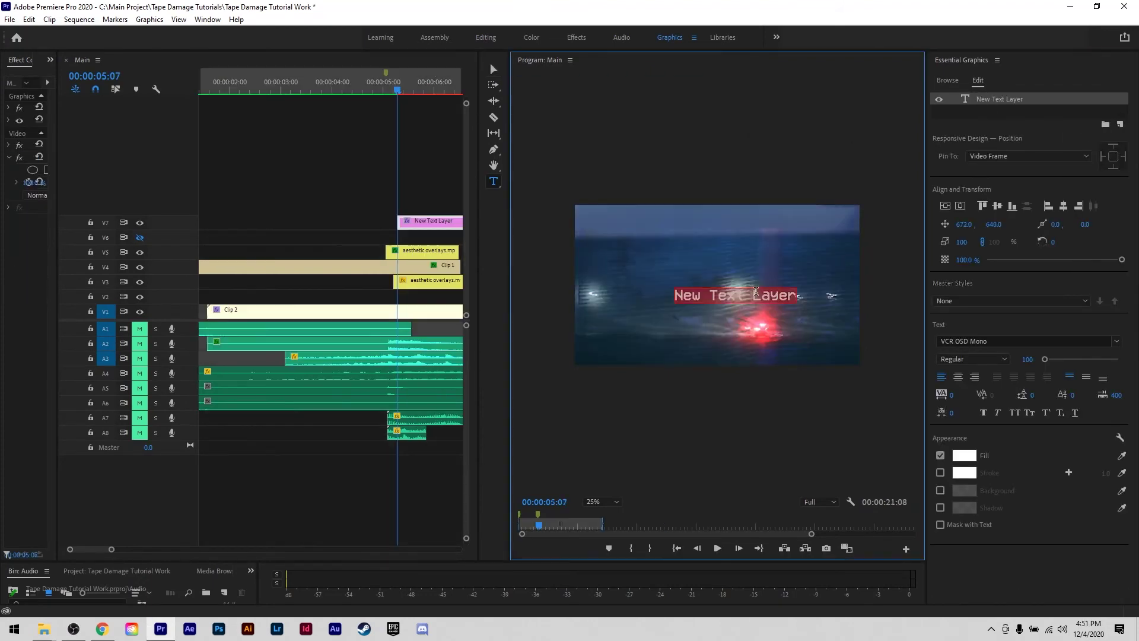
text(T)
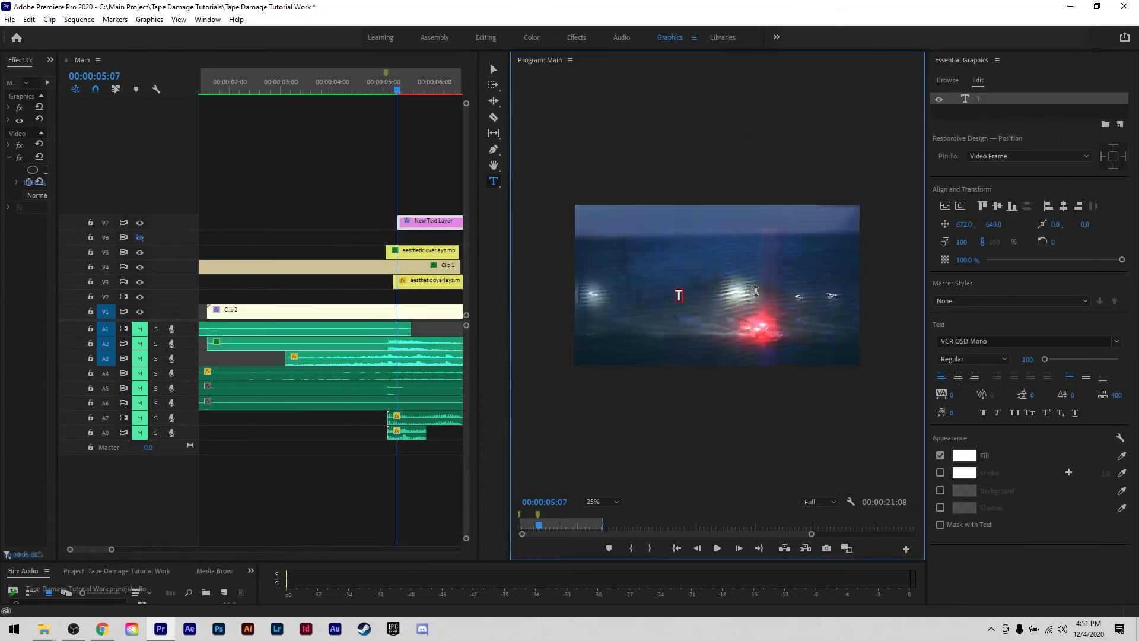
text(ape damage tutorial)
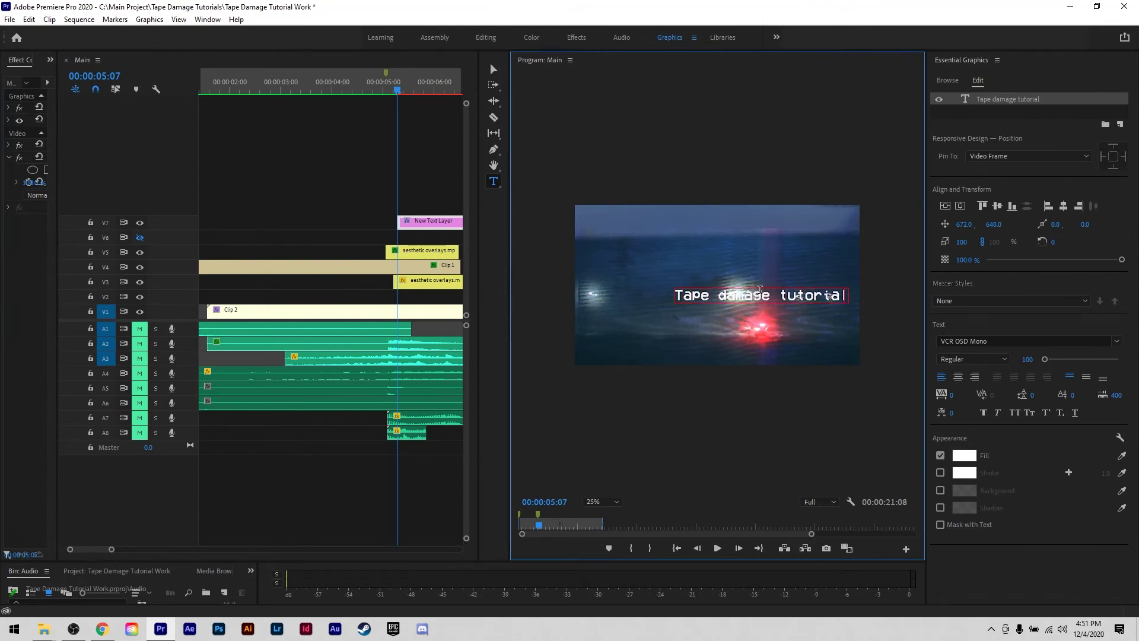
key(ctrl+a)
click(1016, 412)
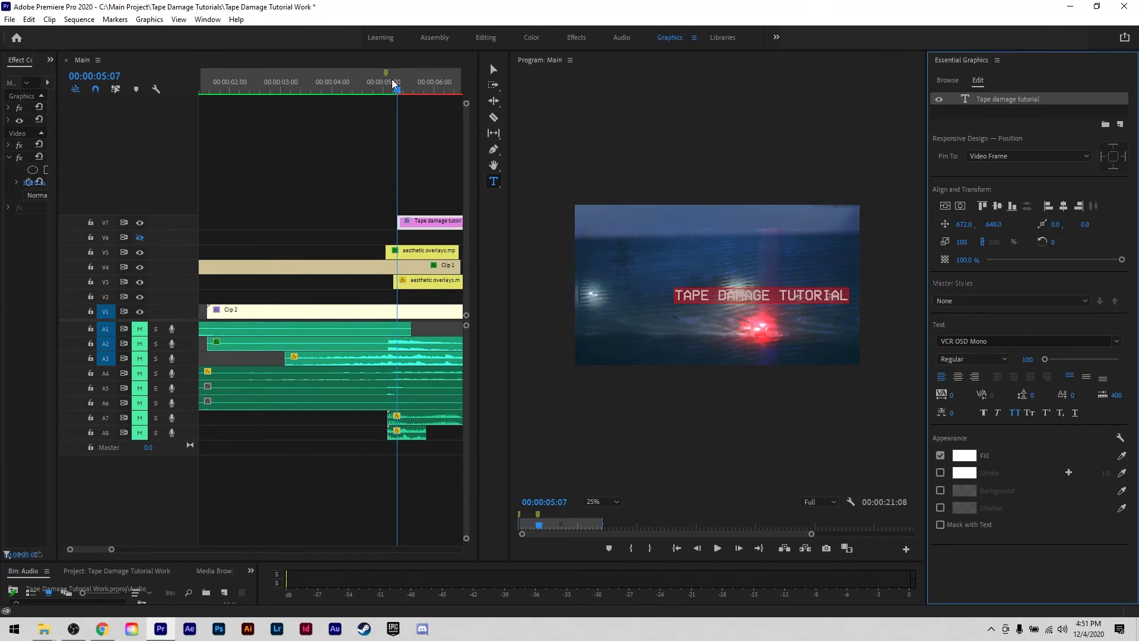
- Reduce the title's scale to 71 and center it in the frame at about position 592.1, 600.0
click(493, 69)
drag(731, 297, 714, 316)
drag(962, 241, 944, 242)
drag(722, 300, 743, 293)
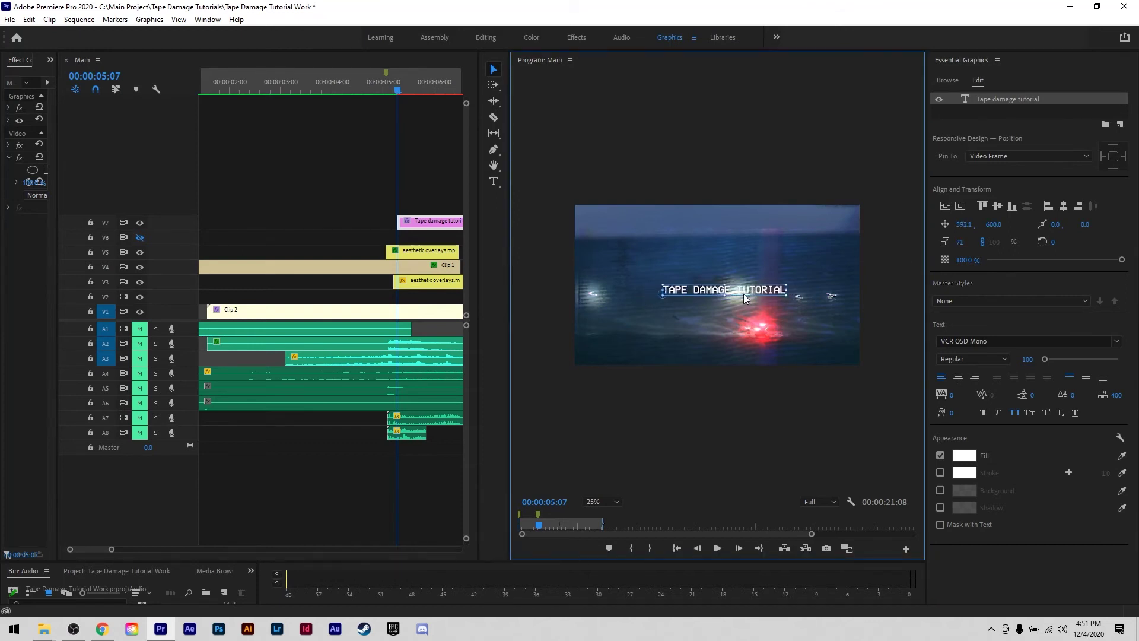
- Return to the Editing workspace and move the title clip to V2, starting with the V3 overlay and directly above Clip 2
click(486, 37)
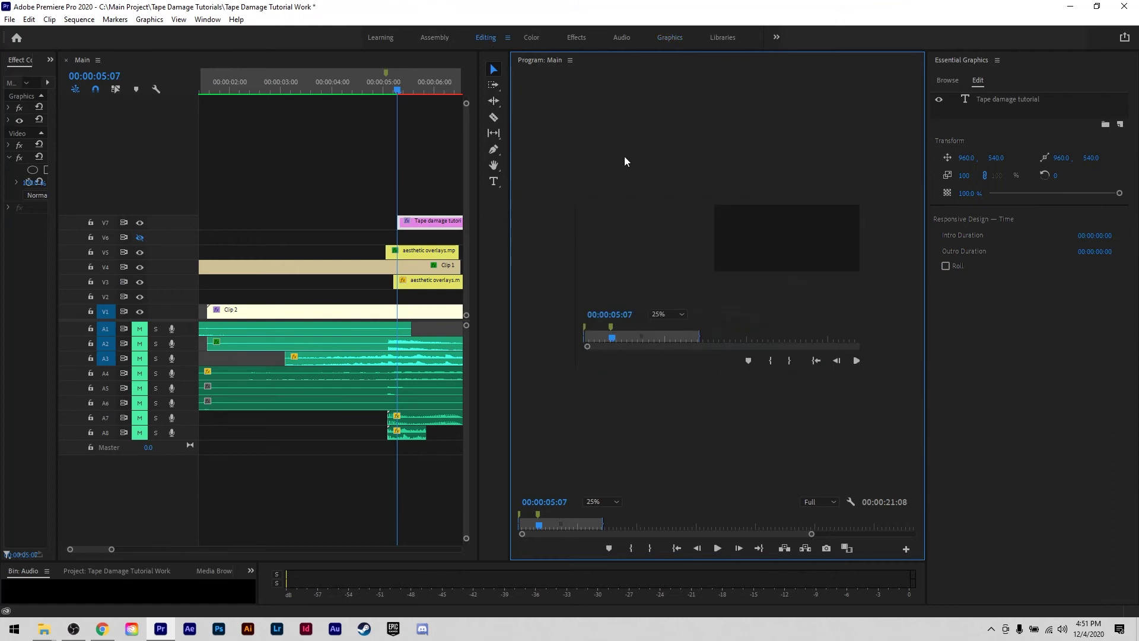
scroll(843, 460, down, 2)
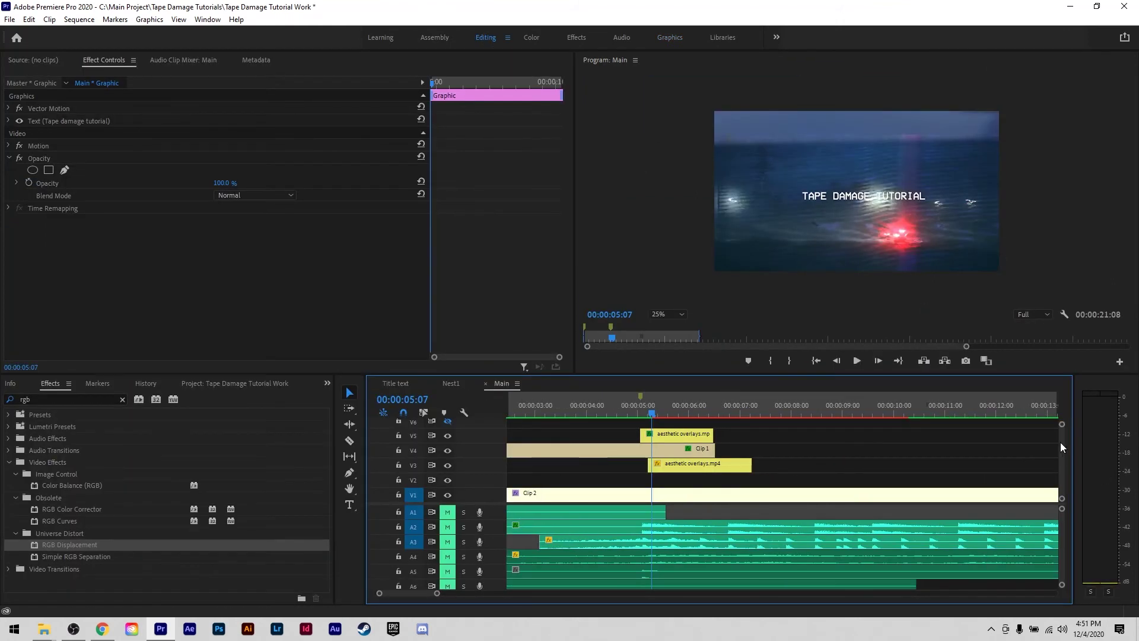
scroll(1062, 447, up, 2)
drag(752, 449, 839, 479)
scroll(1059, 458, down, 3)
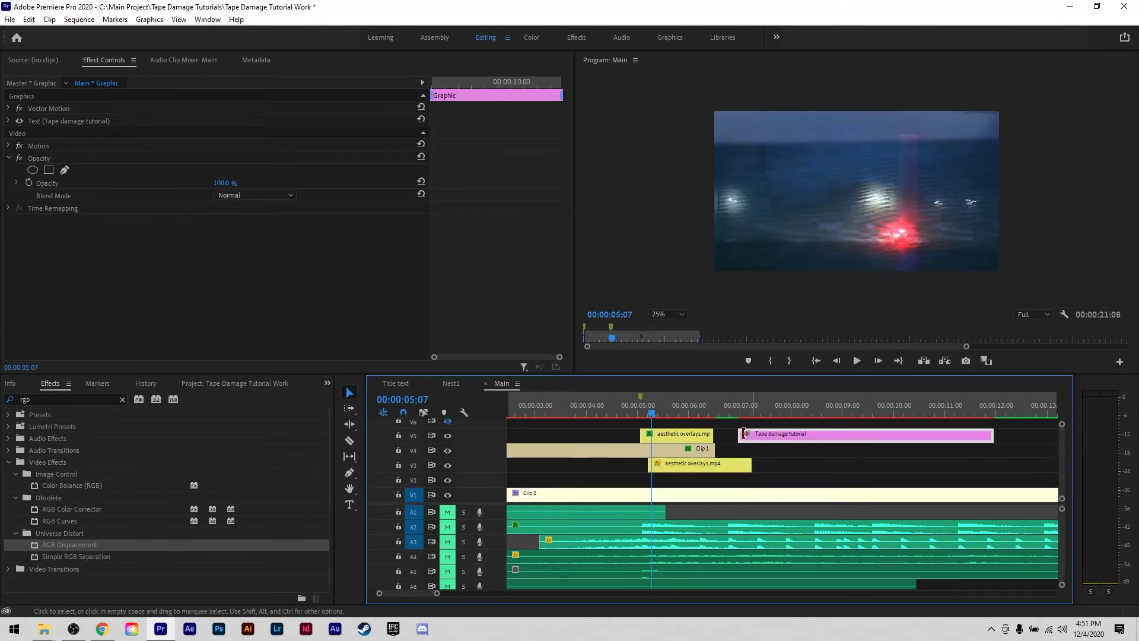
drag(749, 443, 709, 482)
click(712, 495)
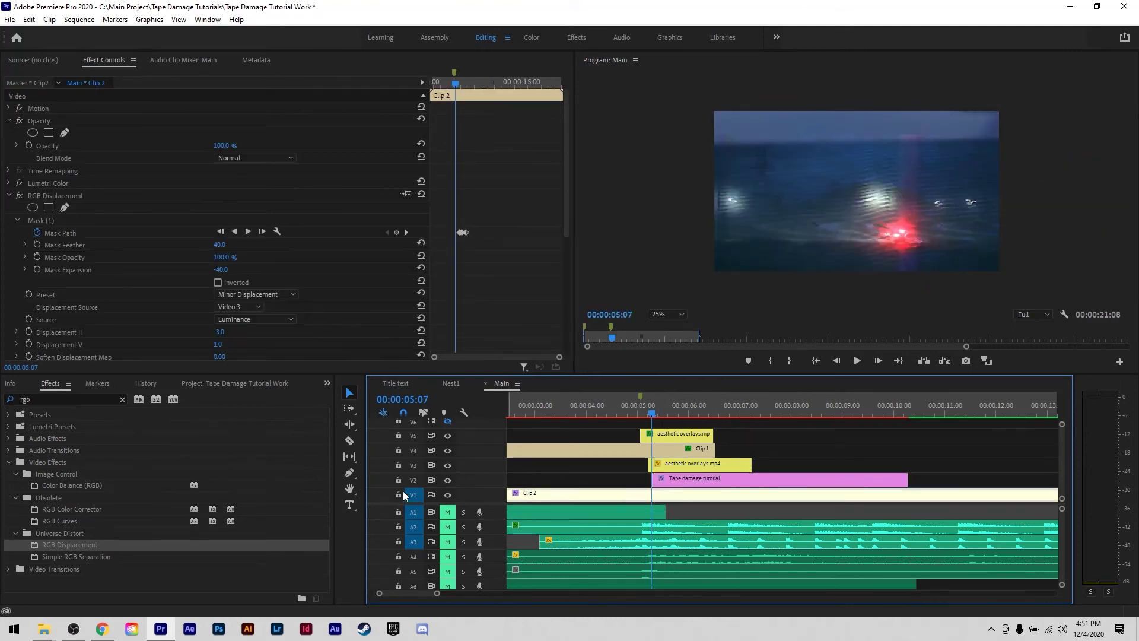
click(754, 480)
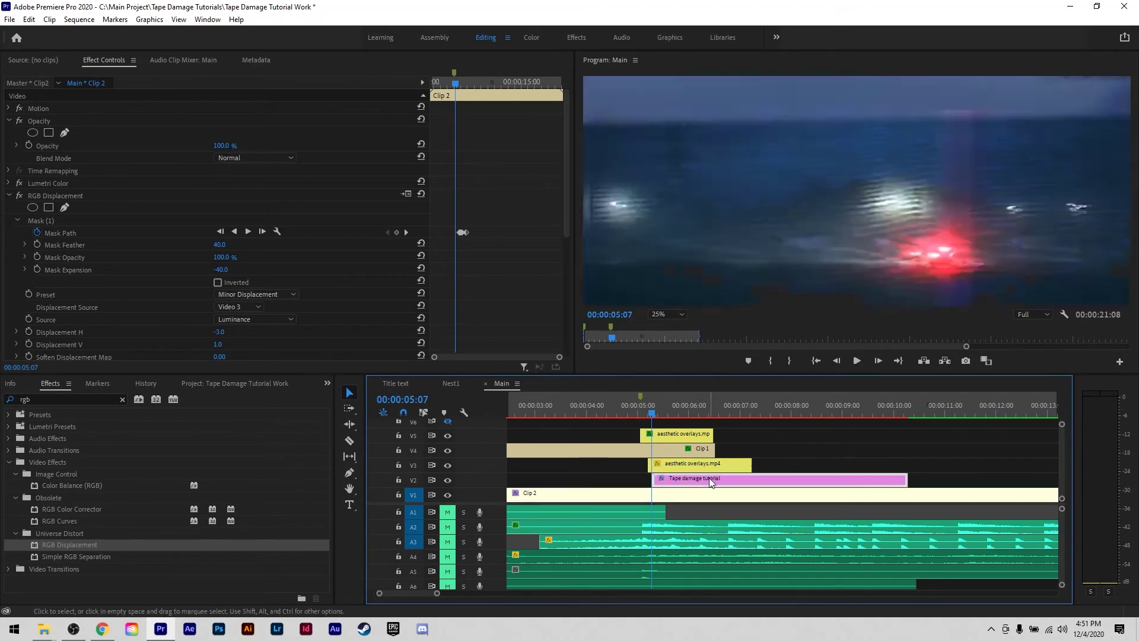
drag(753, 481, 749, 482)
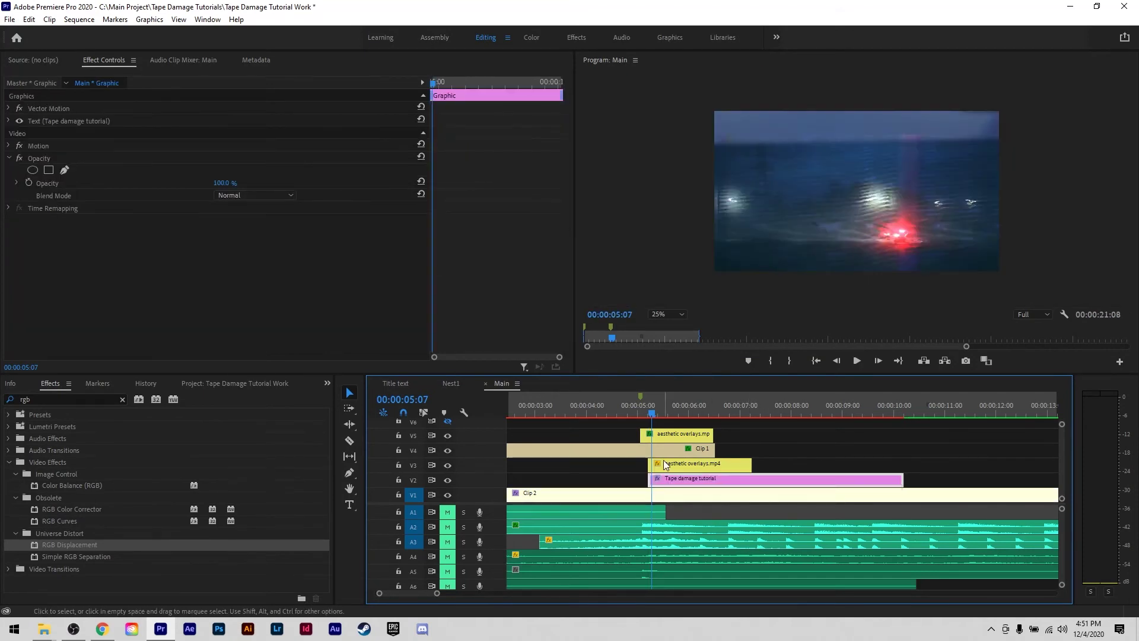
- Scrub the V3 overlay to 00:00:06:07 to examine how it blends over the title, and return to 00:00:05:13
click(666, 463)
drag(656, 408, 703, 403)
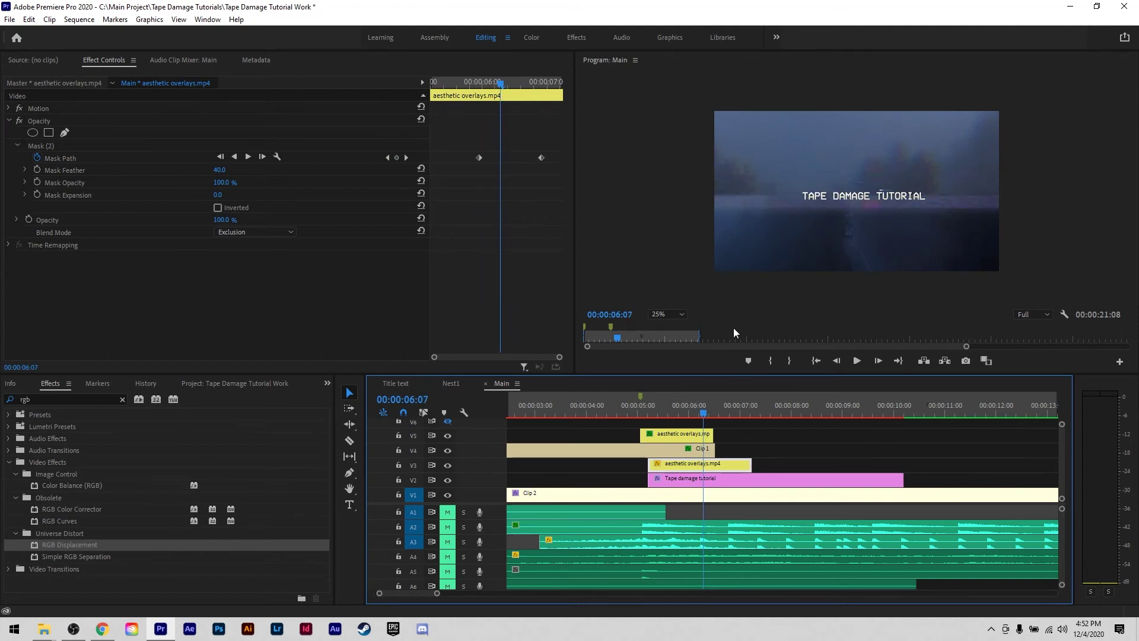
mouse_move(668, 408)
mouse_down()
mouse_move(689, 407)
mouse_move(665, 410)
mouse_up()
click(695, 424)
- Search the effects for "vhs", apply VHS to the title clip, and set its Tape Style to VHS and Frame Style to Original
drag(78, 400, 30, 363)
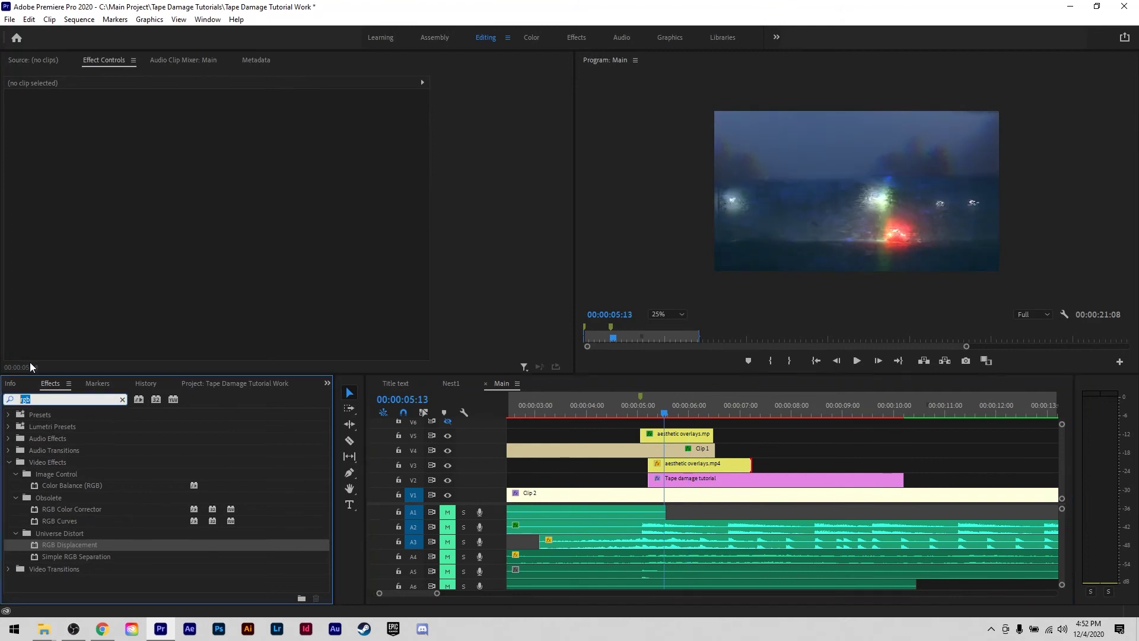
text(vhs)
drag(47, 486, 712, 478)
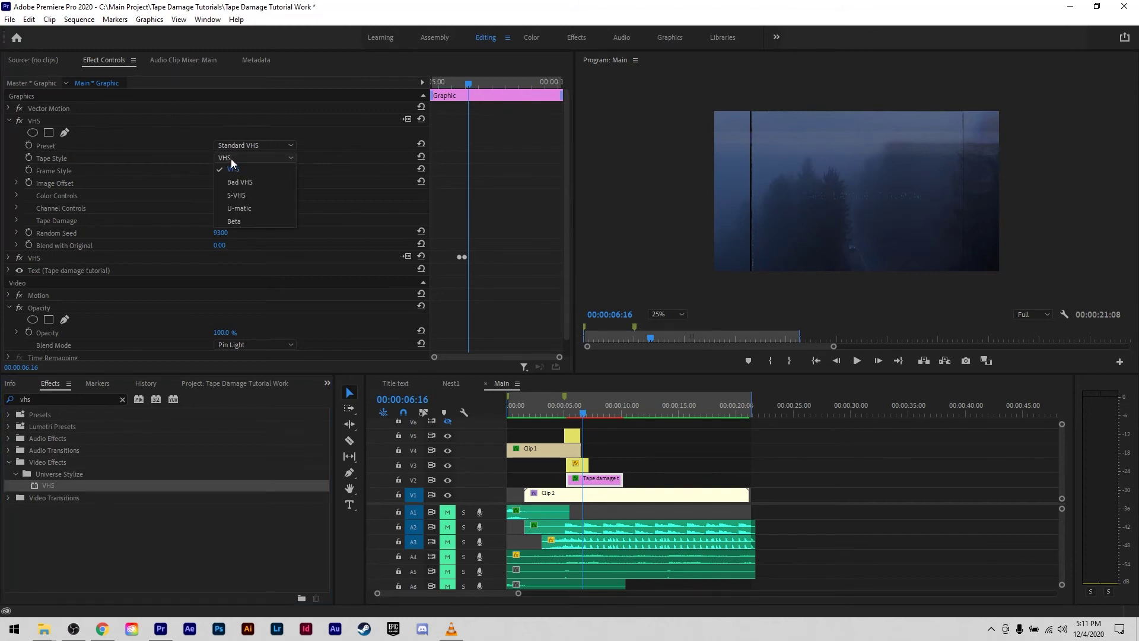
click(233, 170)
click(238, 186)
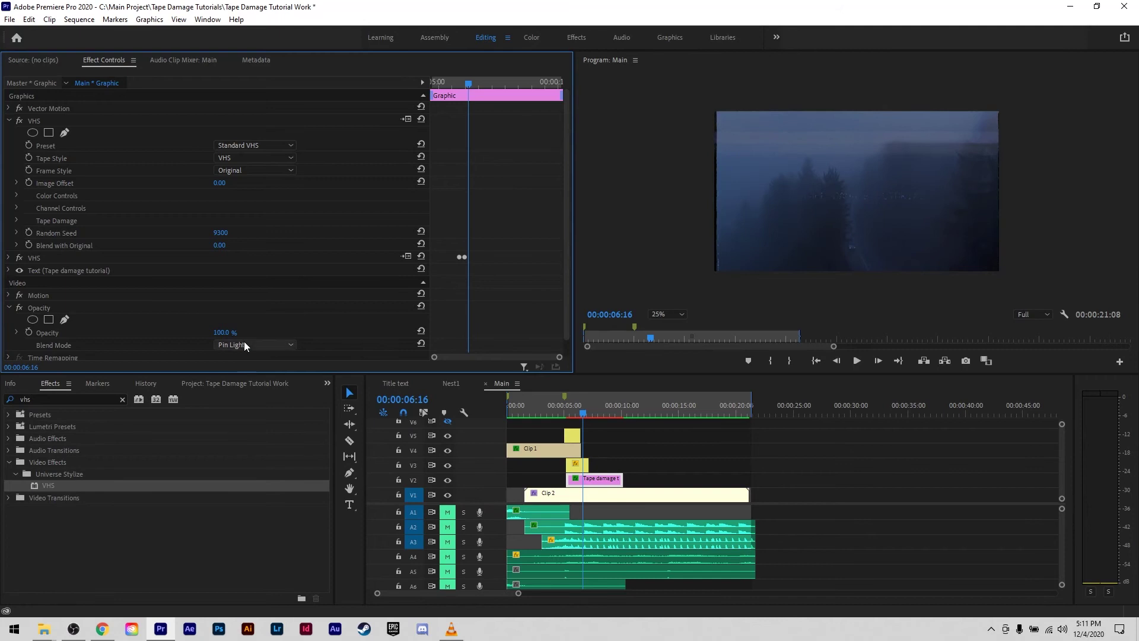
- Set Blend with Original to 75 in the title's VHS effect and add its first keyframe at 00:00:06:16
scroll(342, 330, down, 1)
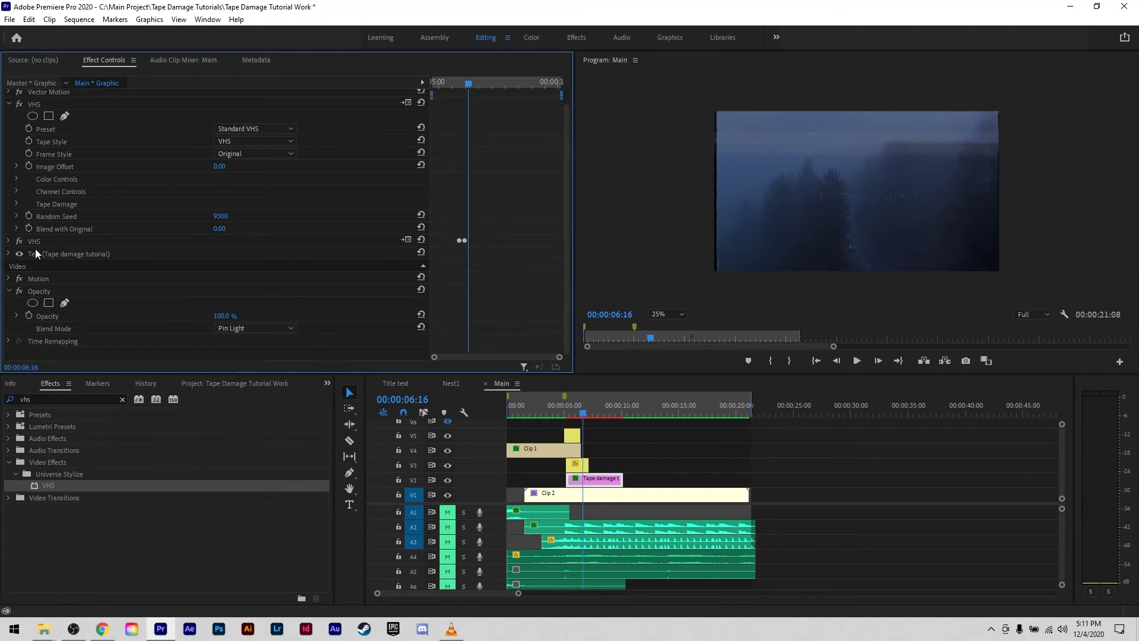
click(219, 229)
text(50)
key(Return)
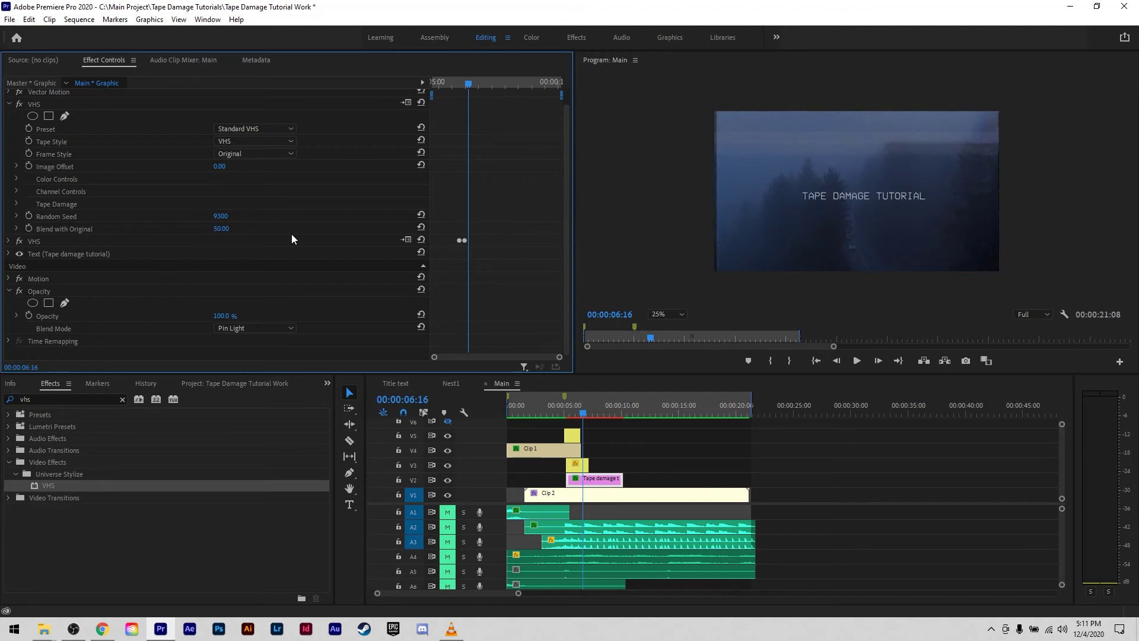
click(229, 230)
text(75)
key(Return)
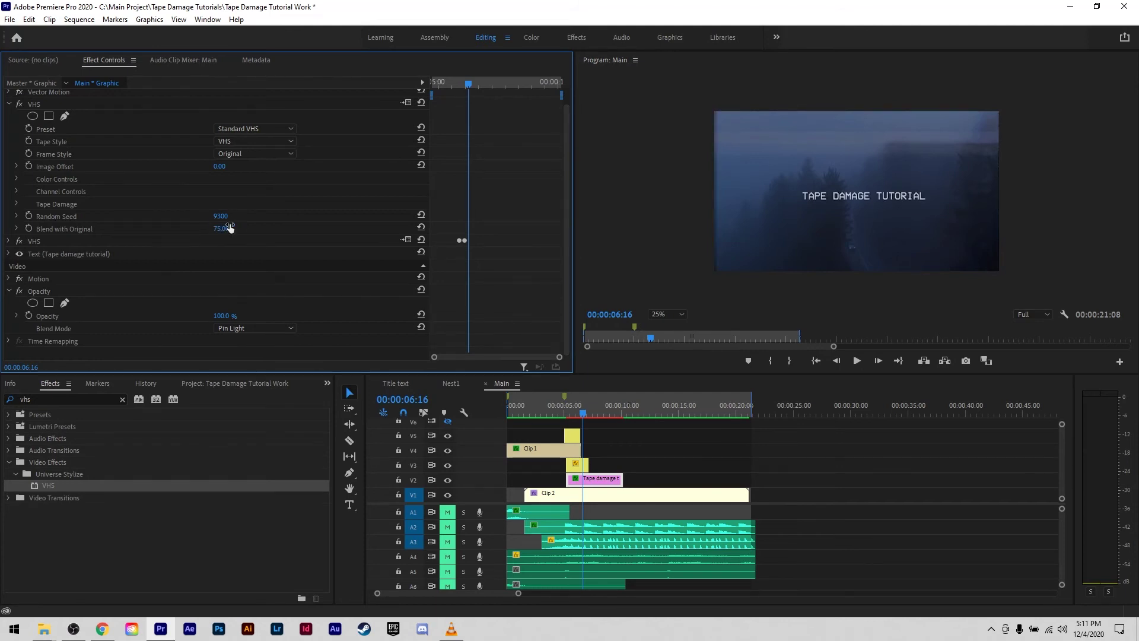
click(28, 228)
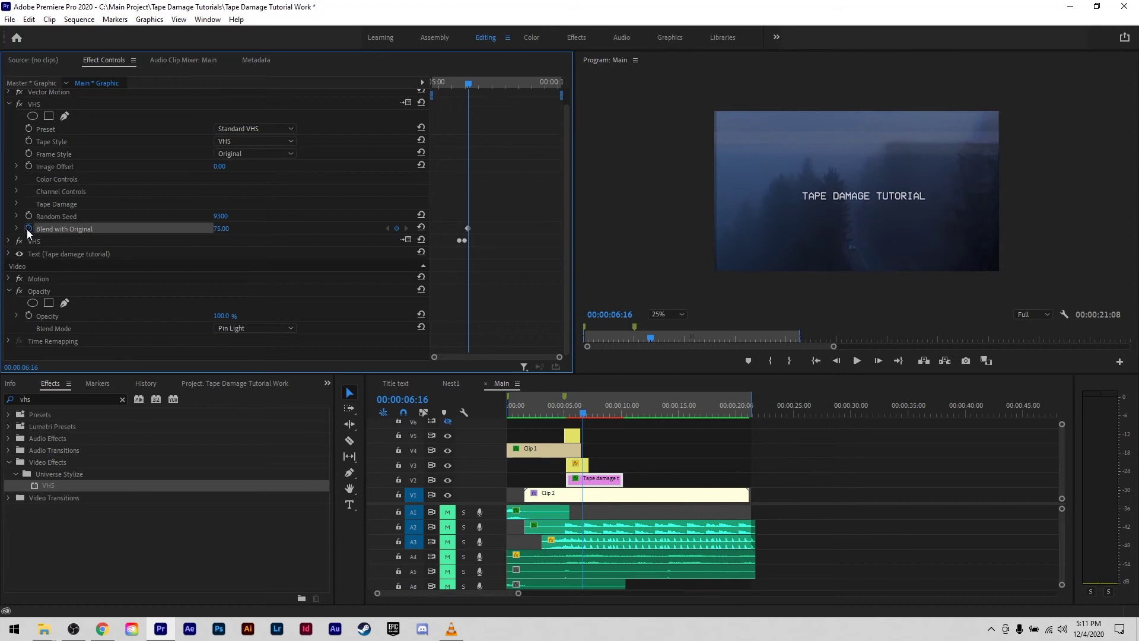
- Delete the Blend with Original keyframe in the title's VHS effect and add a new one at 00:00:06:07
click(28, 228)
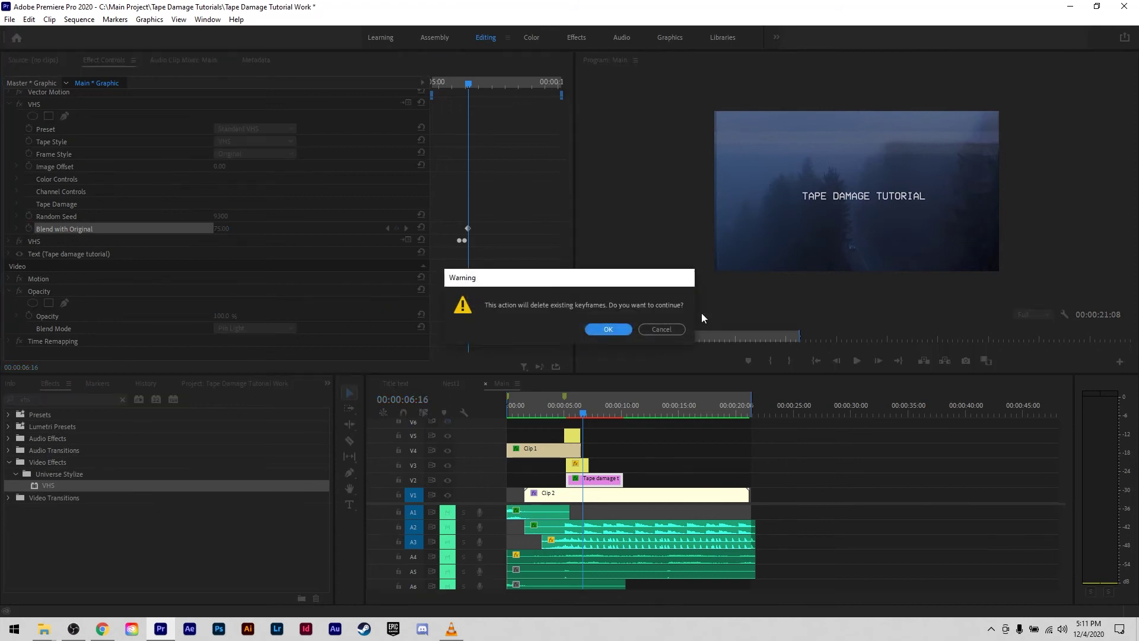
click(608, 326)
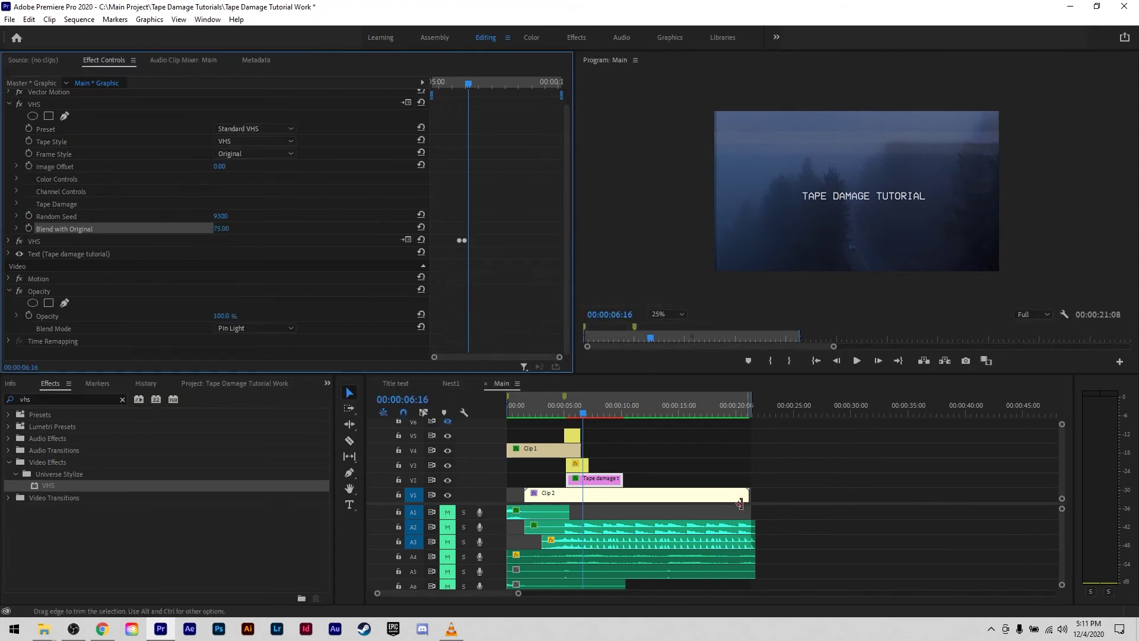
click(568, 412)
drag(568, 413, 581, 417)
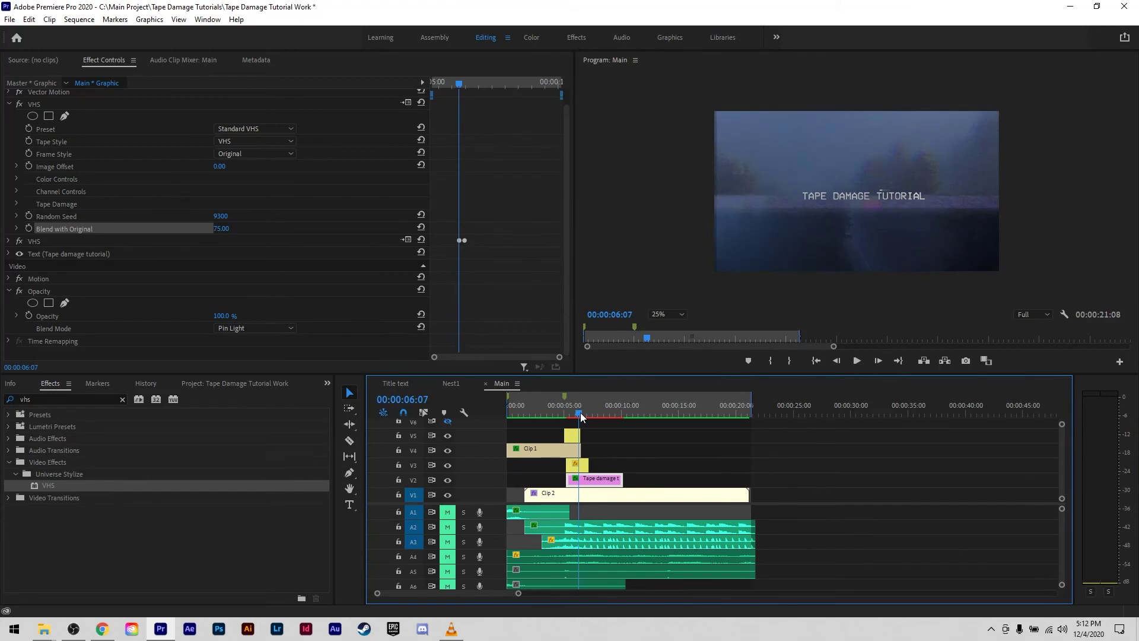
click(29, 229)
- Set Blend with Original to 100 at 00:00:06:11 and check the following frames up to 00:00:06:15
click(461, 81)
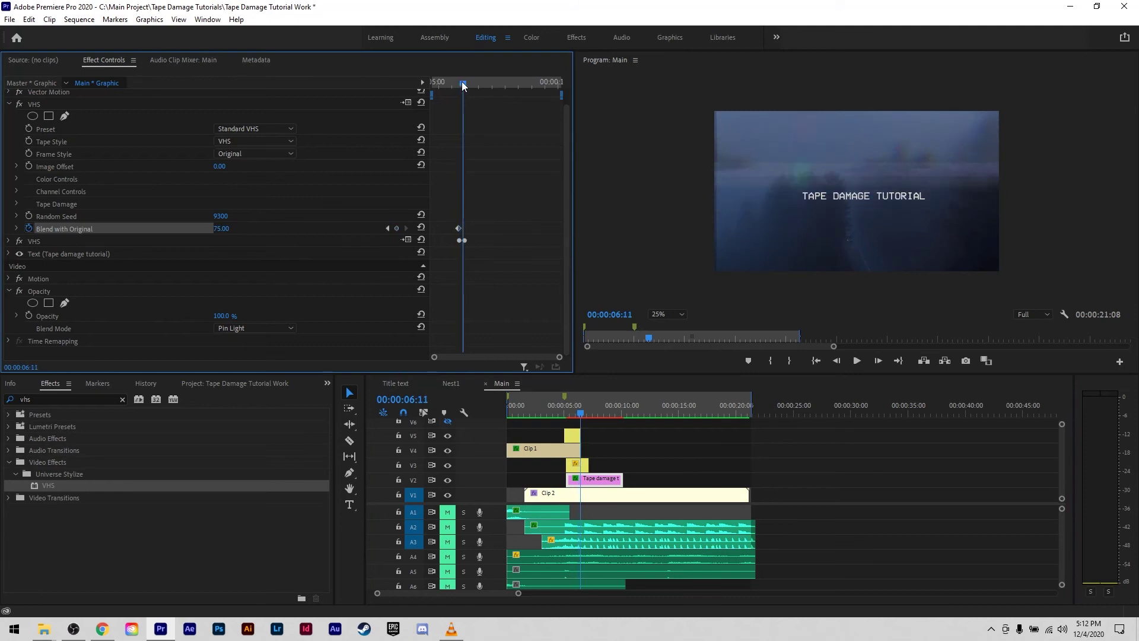
click(228, 228)
text(100)
key(Return)
drag(466, 81, 468, 83)
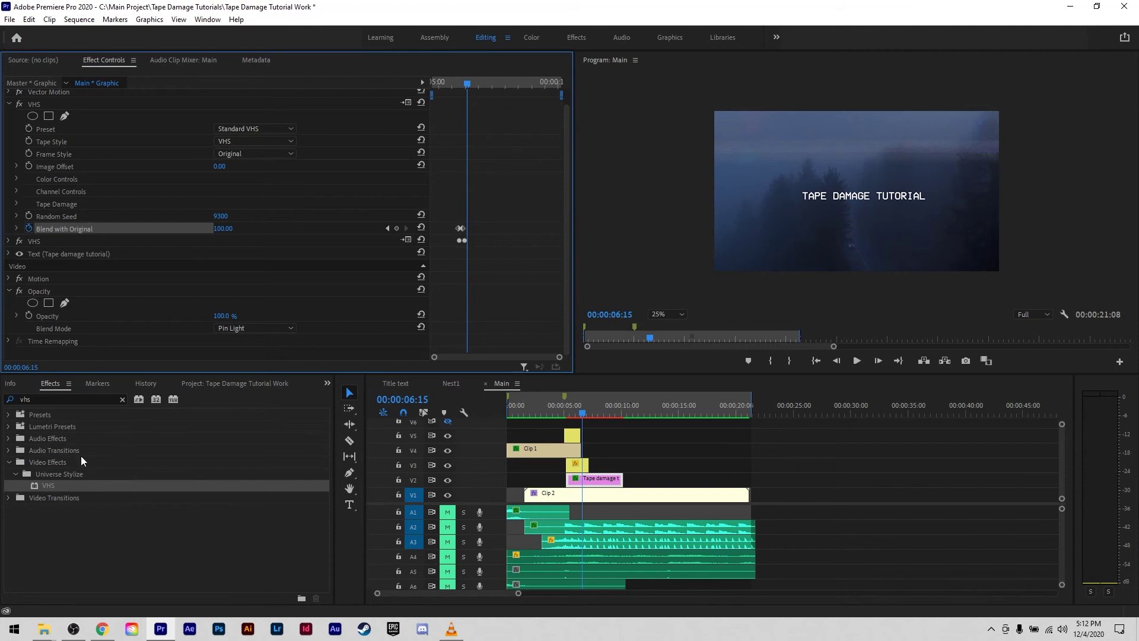
- Search the effects for "rgb" and apply RGB Displacement to the title clip on V2
click(54, 415)
click(52, 400)
text(rgb)
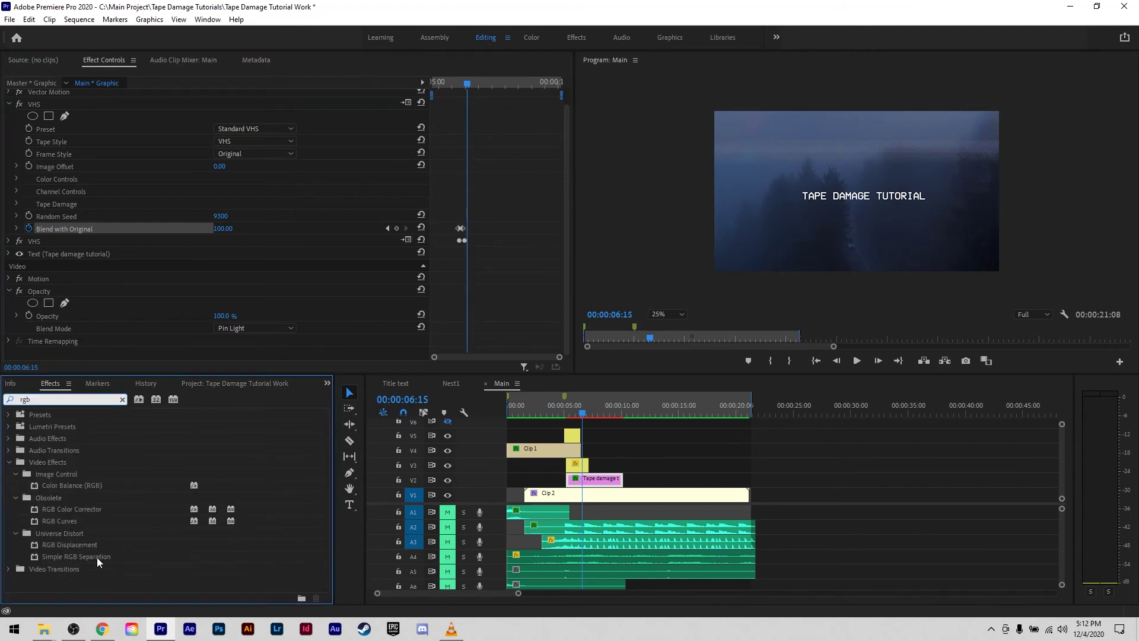
drag(67, 545, 61, 112)
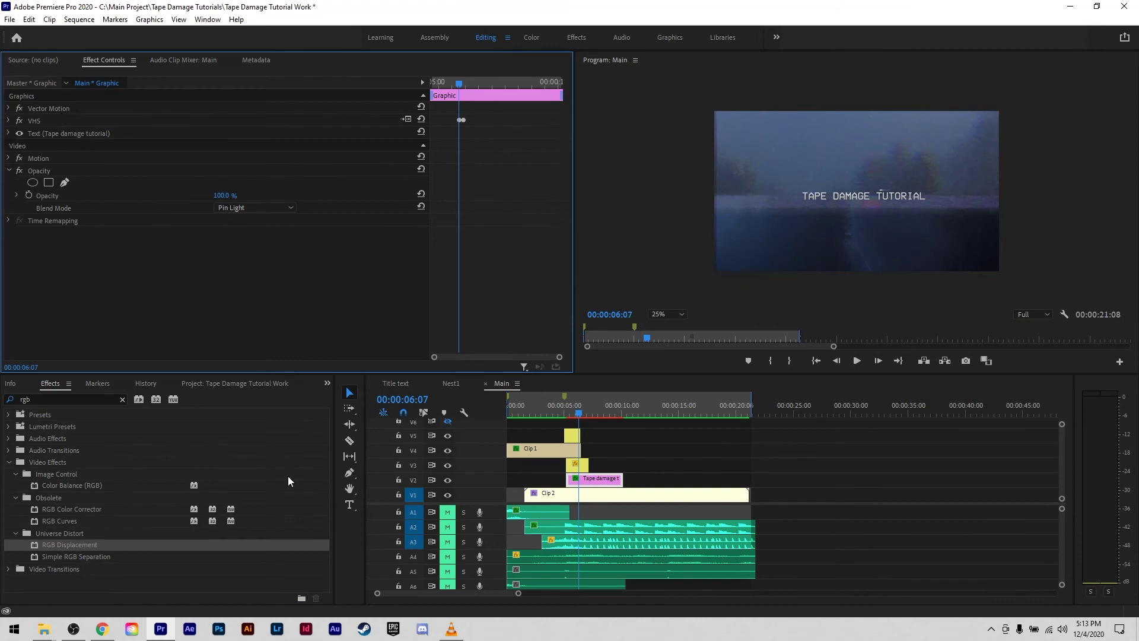
drag(68, 544, 599, 480)
- Set the title's RGB Displacement preset to Medium Displacement and its Displacement Source to Video 3
click(234, 144)
click(258, 183)
click(240, 158)
click(245, 238)
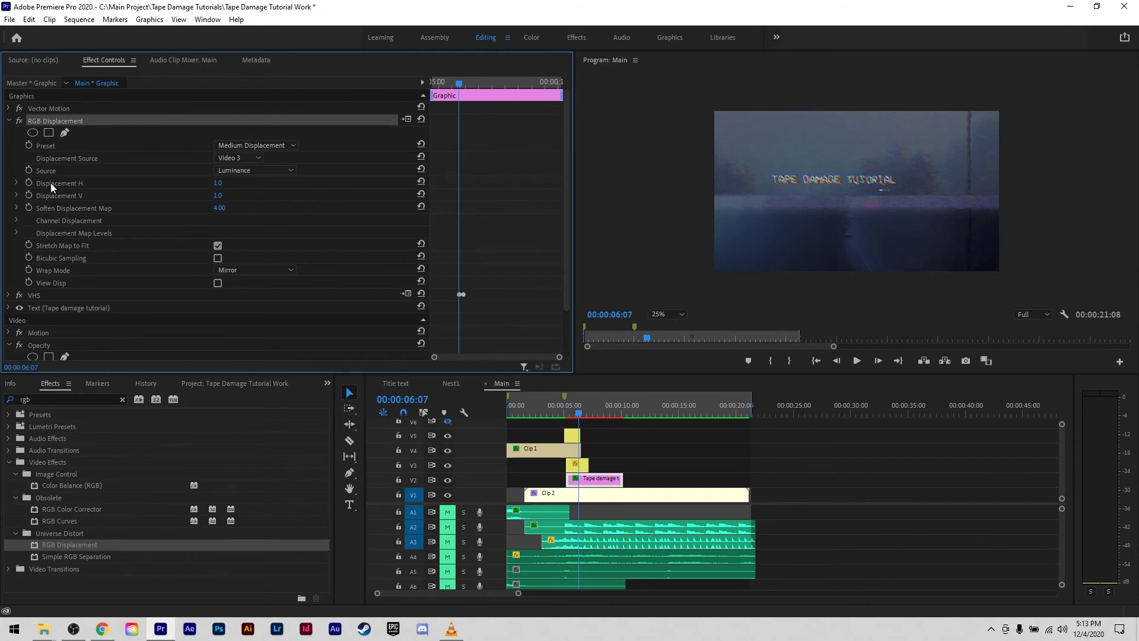
- Set Displacement V to 0.1 in the title's RGB Displacement effect
click(218, 195)
text(0.1)
key(Return)
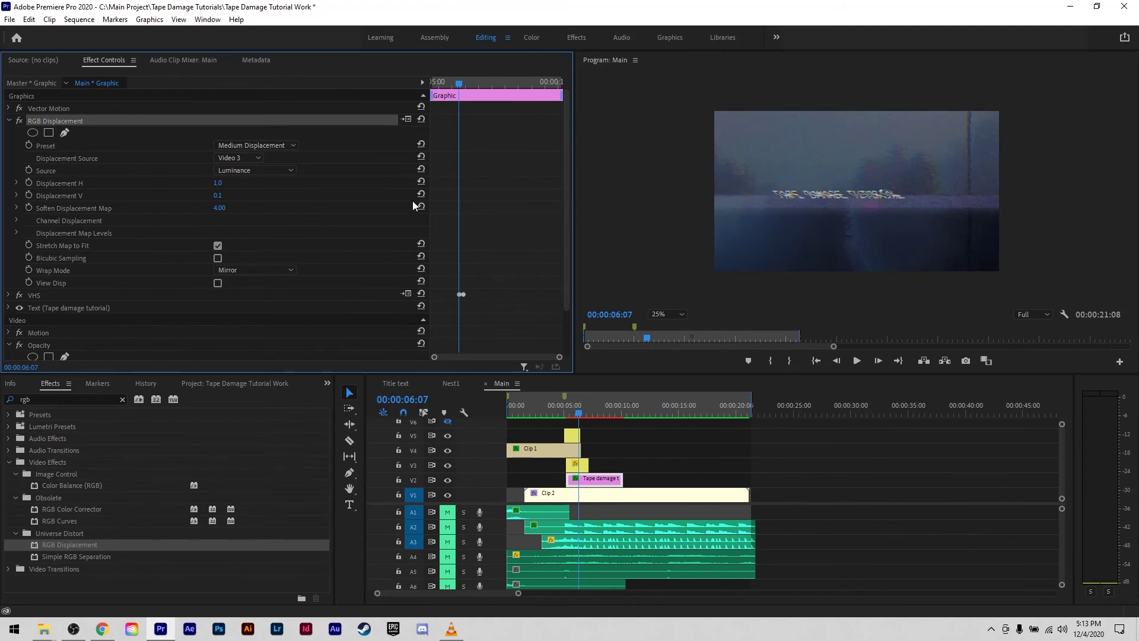
click(218, 183)
click(304, 197)
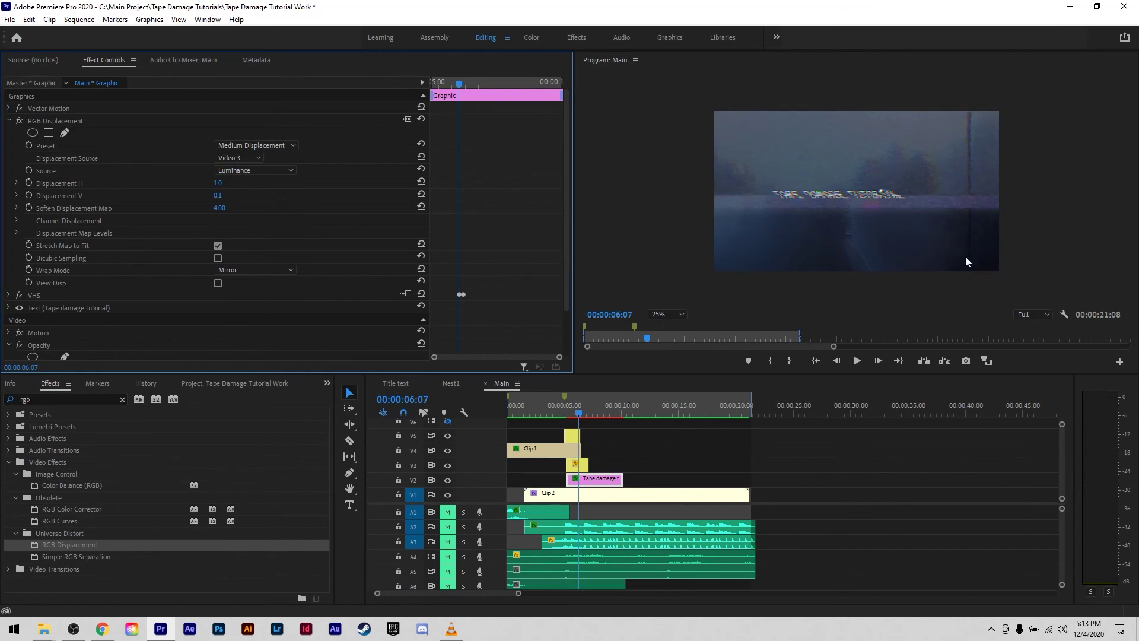
- Add a four-point polygon mask to RGB Displacement and reshape it into a wide band enclosing the whole displaced title text
click(49, 133)
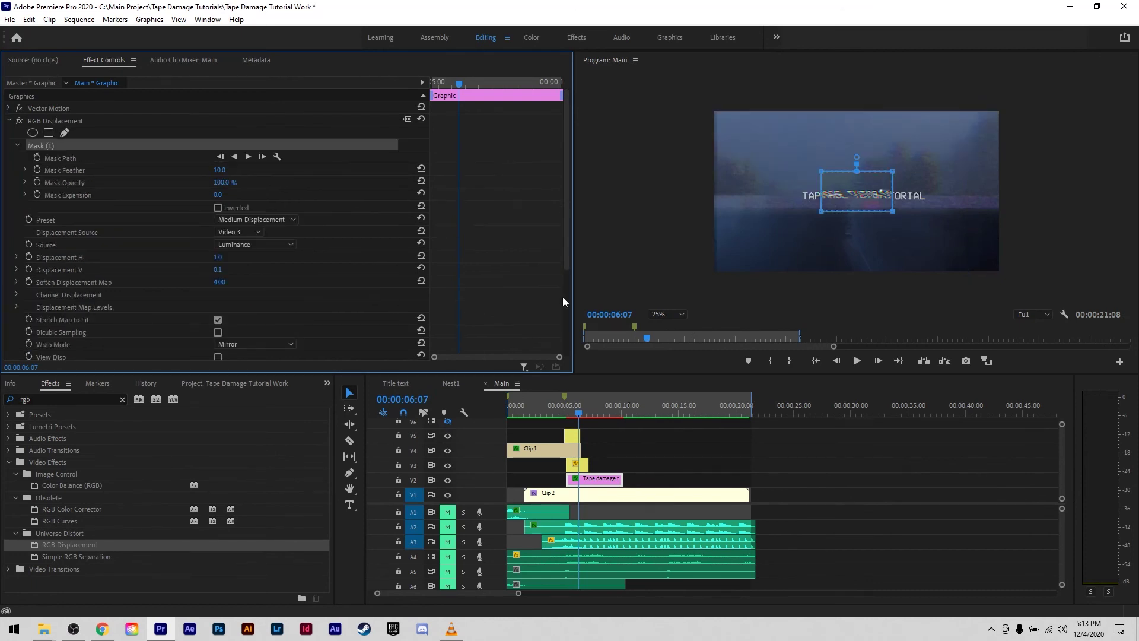
drag(821, 211, 788, 214)
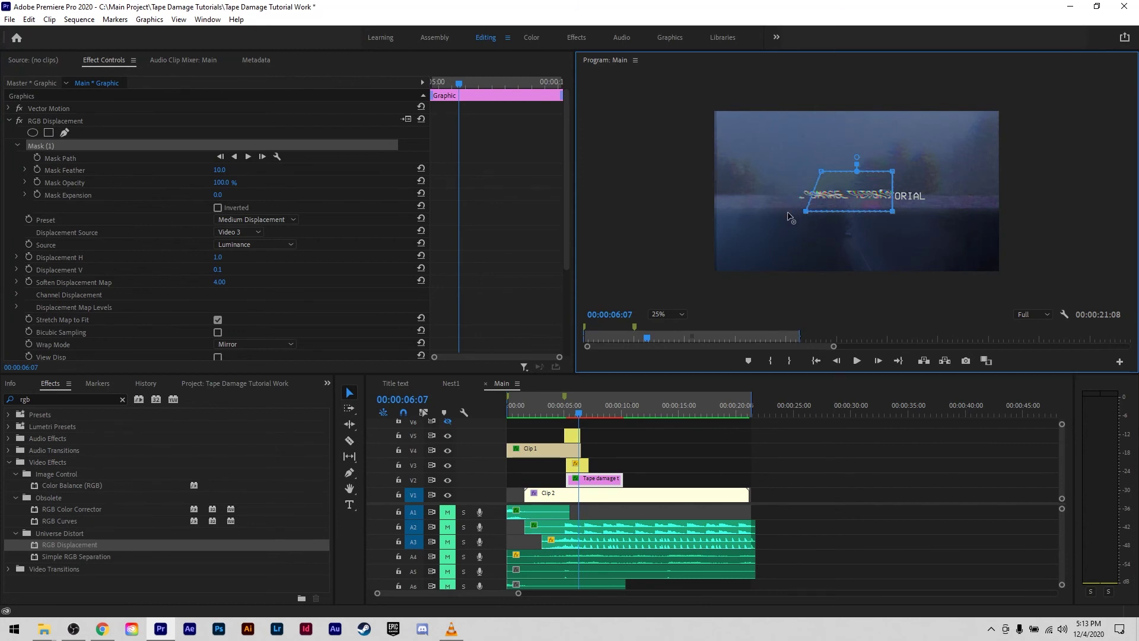
drag(817, 171, 794, 168)
drag(894, 210, 946, 212)
drag(893, 171, 966, 172)
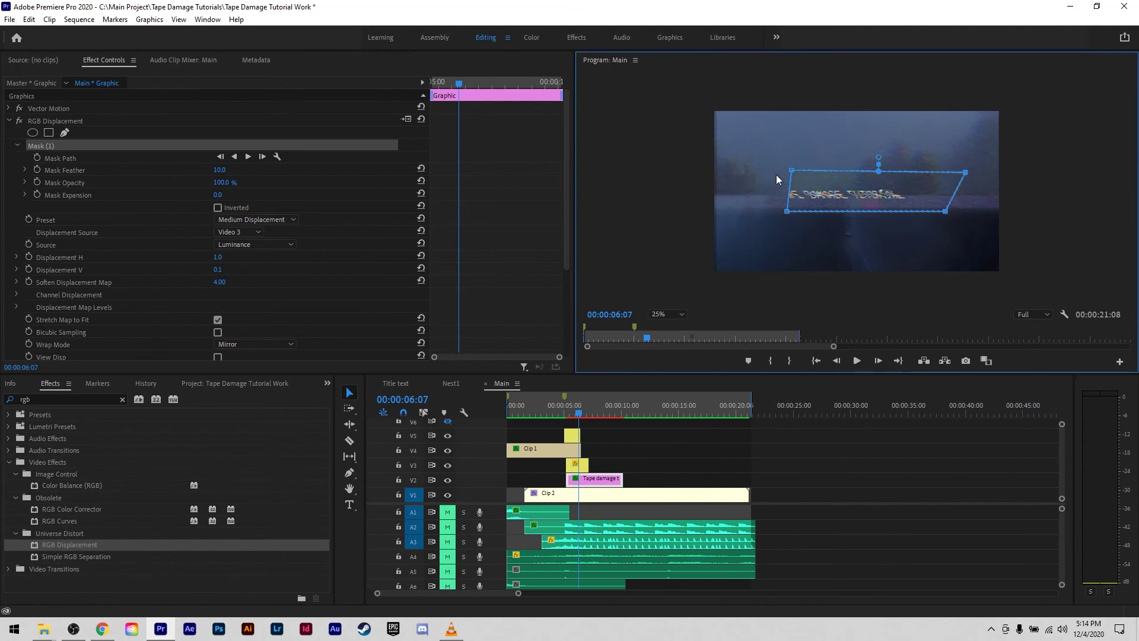
drag(791, 168, 757, 169)
drag(769, 209, 766, 207)
drag(946, 211, 953, 189)
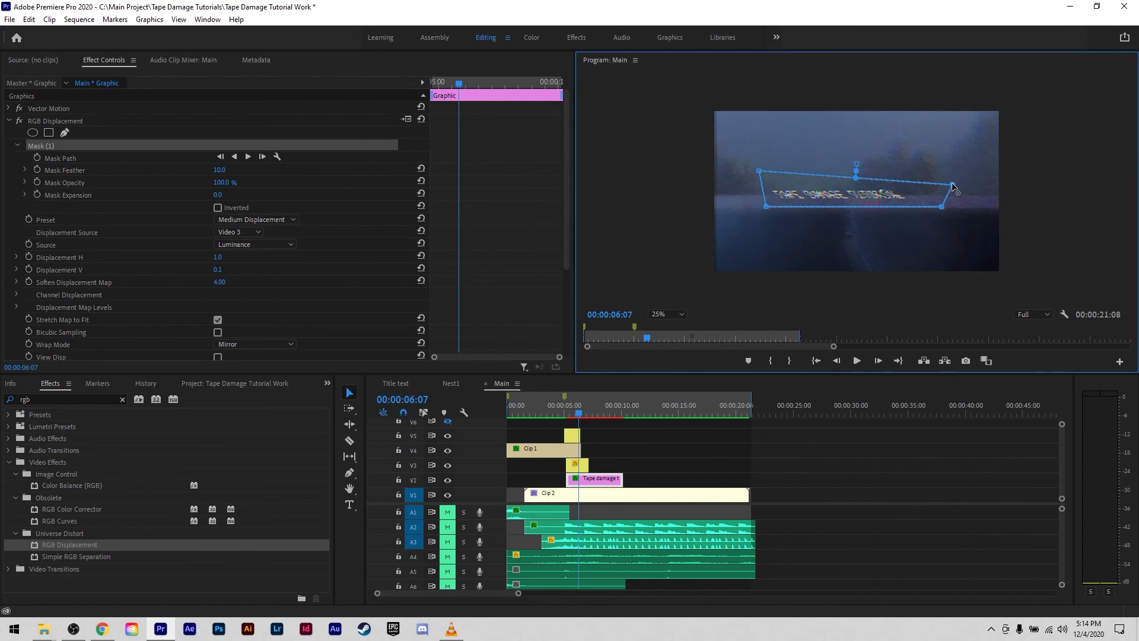
drag(759, 171, 753, 180)
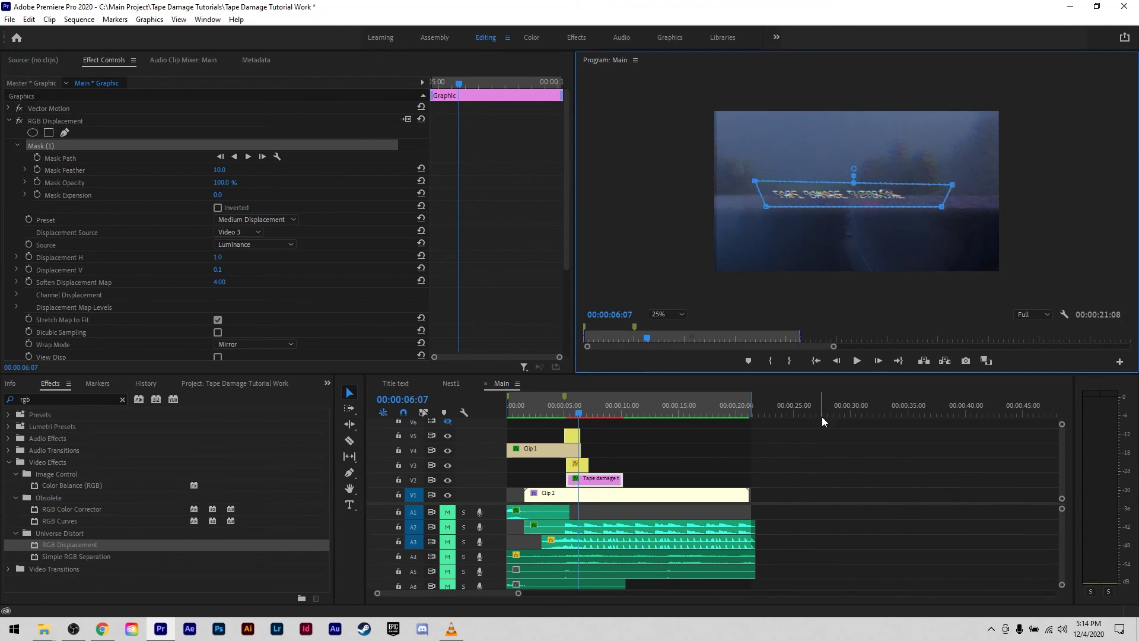
click(824, 441)
- Add the first Displacement H keyframe to the title's RGB Displacement at 00:00:05:10
mouse_move(578, 408)
mouse_down()
mouse_move(567, 410)
mouse_move(586, 415)
mouse_move(567, 417)
mouse_up()
click(587, 480)
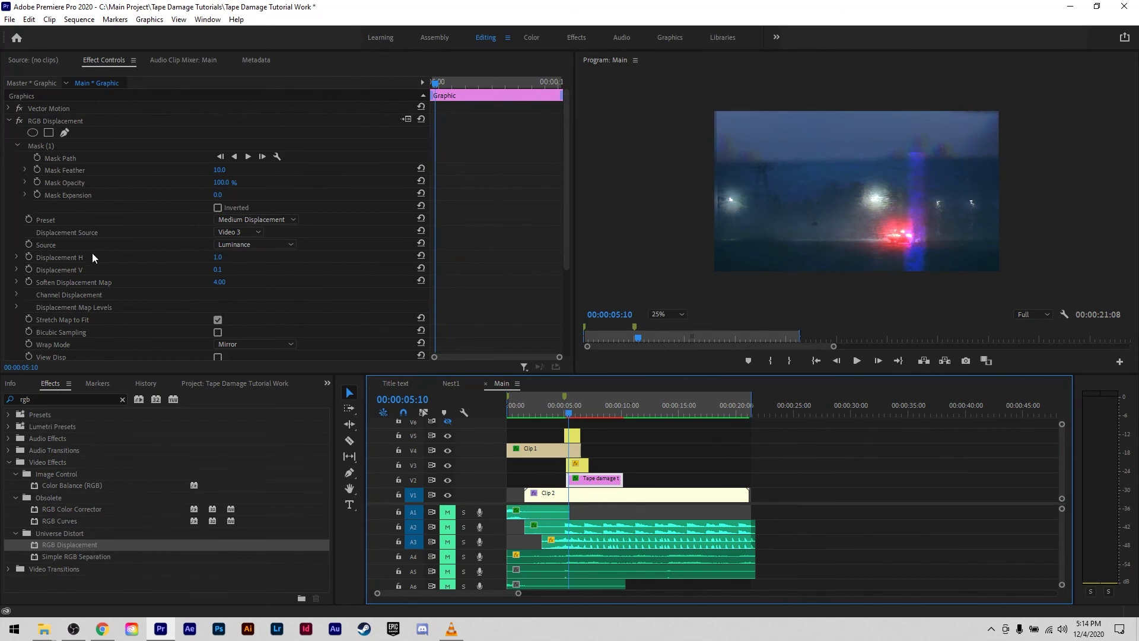
click(29, 258)
- Set Displacement H to 0.3 at 00:00:06:07 and preview the animated title displacement
drag(572, 420, 578, 411)
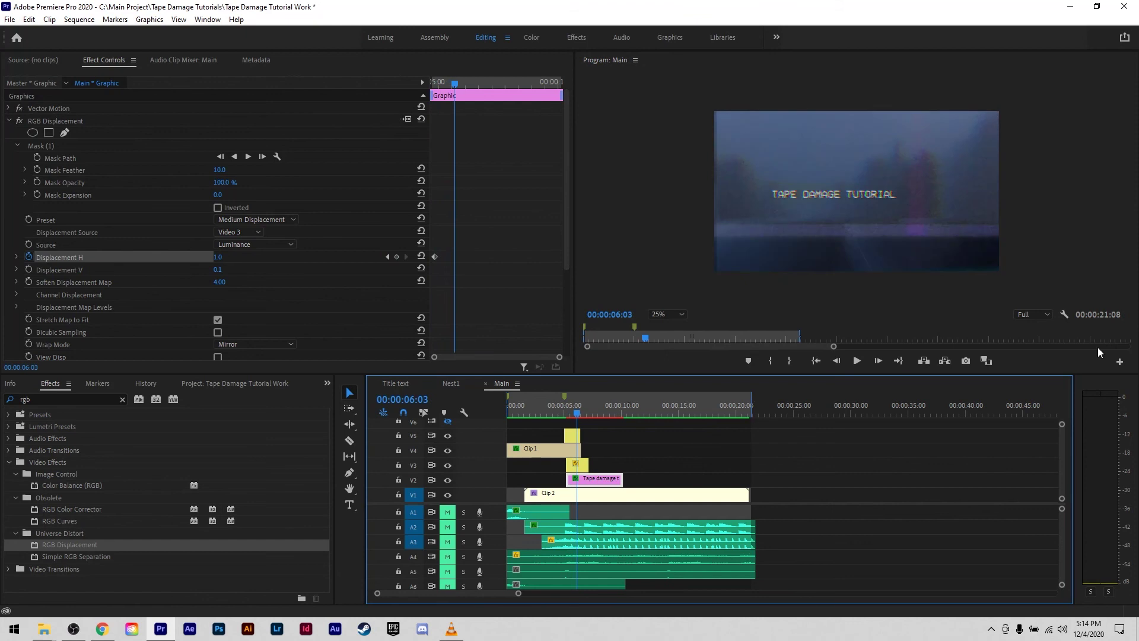
click(580, 414)
key(Left)
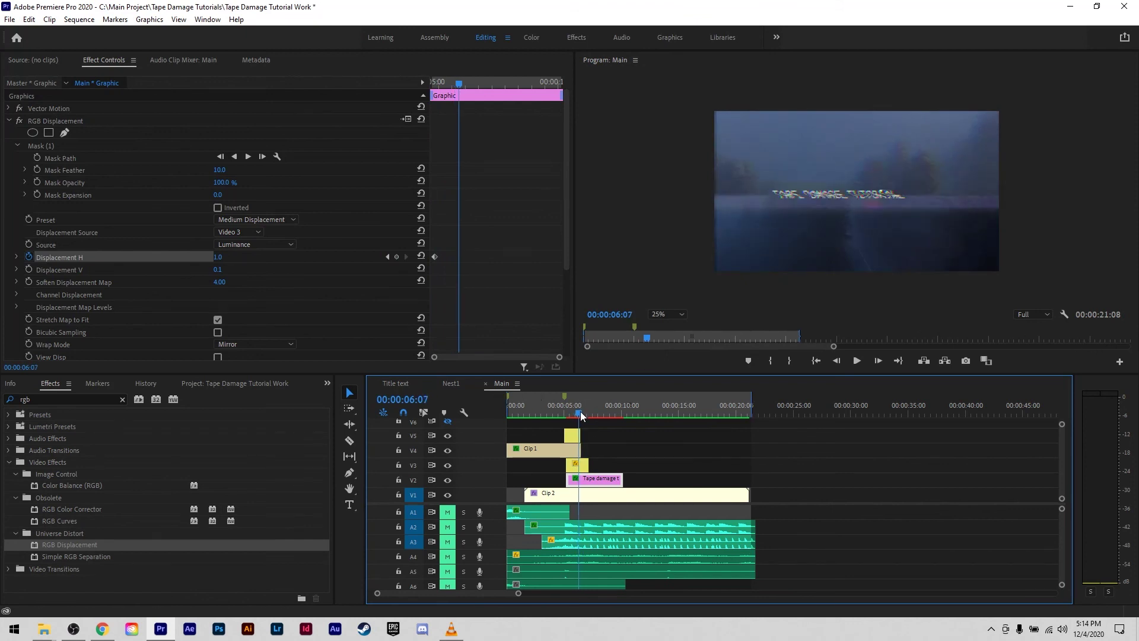
click(218, 258)
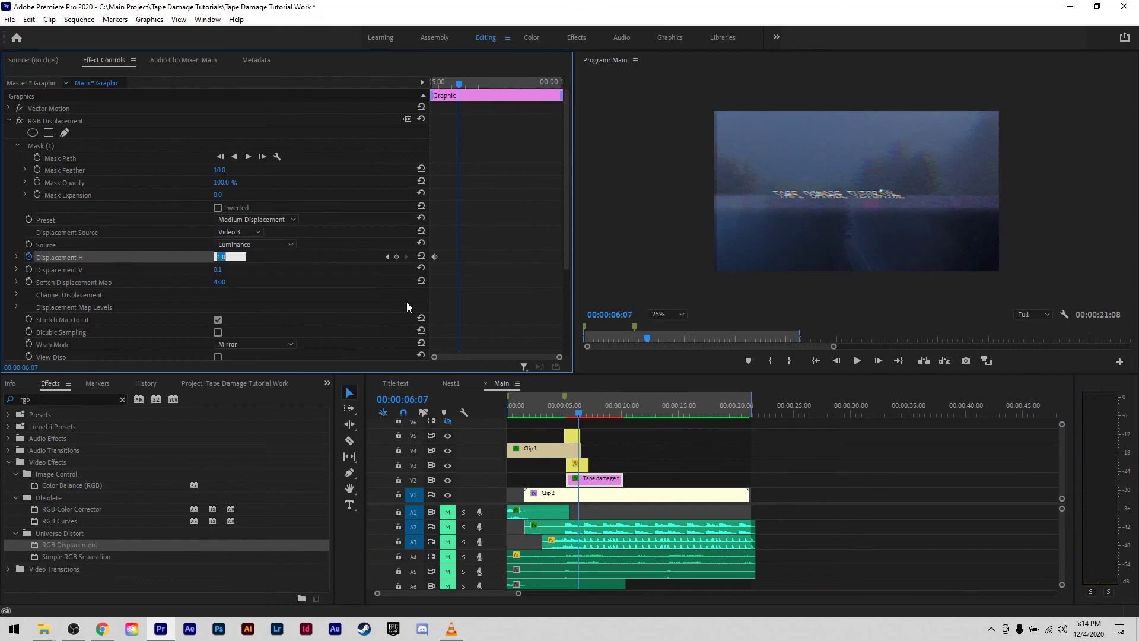
text(0.3)
key(Return)
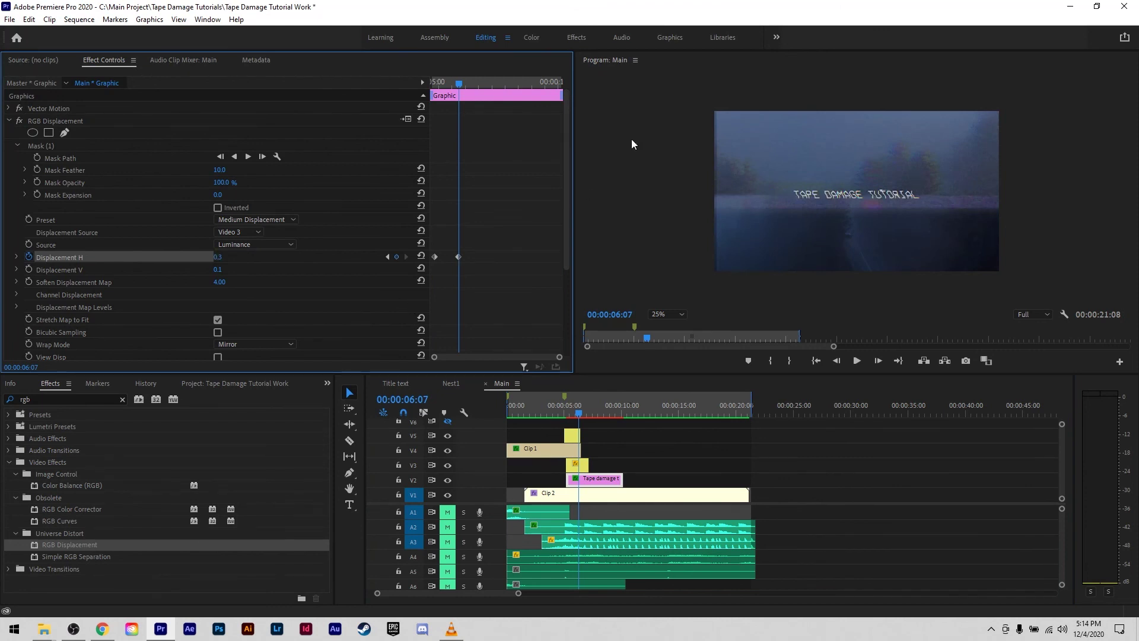
click(572, 413)
mouse_move(572, 413)
mouse_down()
mouse_move(593, 414)
mouse_move(578, 414)
mouse_up()
key(space)
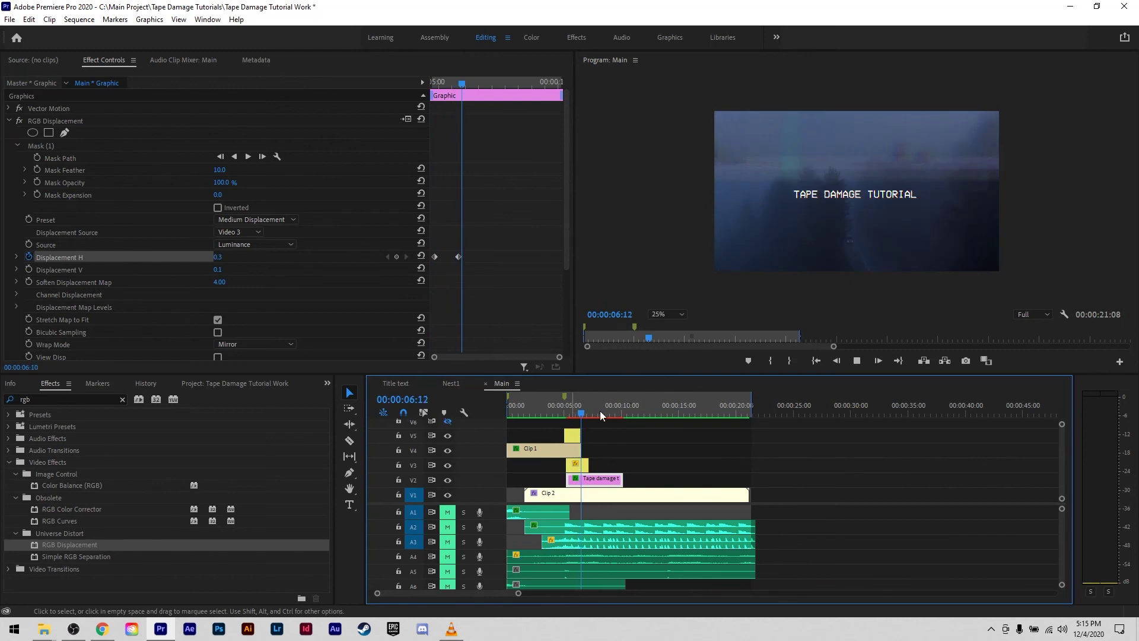
- Add the first Mask Path keyframe for the RGB Displacement mask on the title clip at 00:00:06:07
click(580, 418)
click(594, 478)
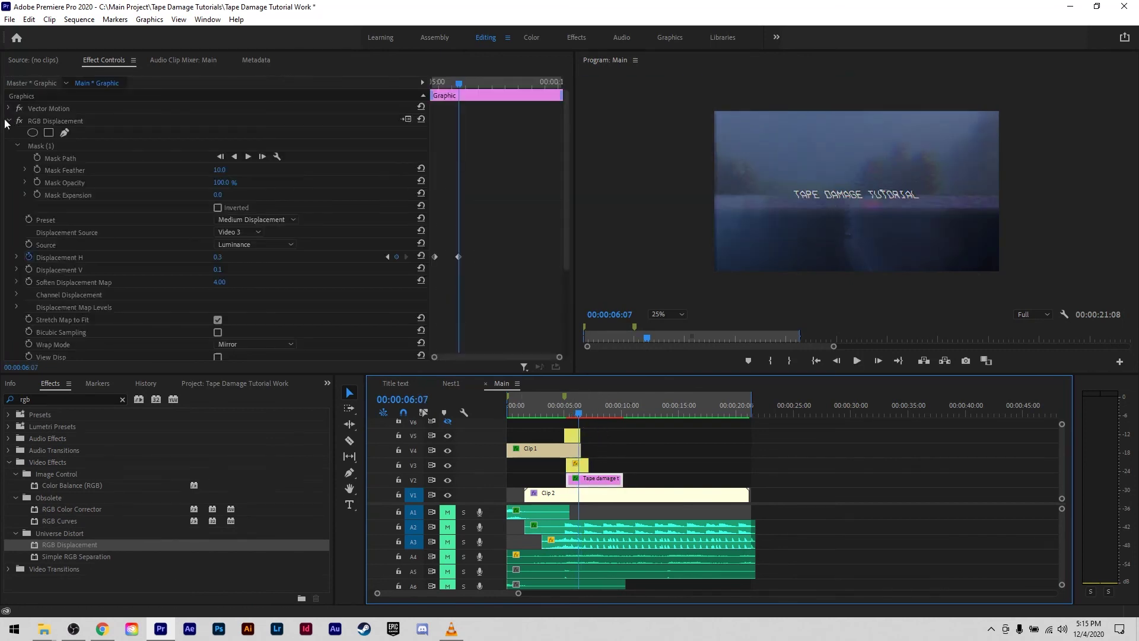
click(46, 121)
click(42, 146)
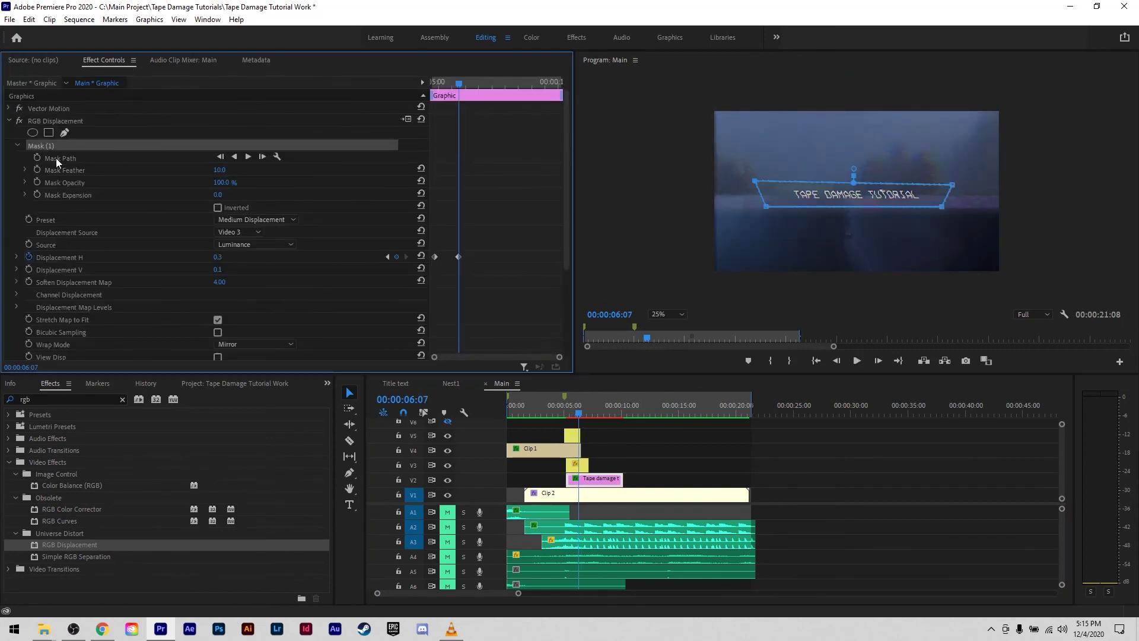
click(37, 157)
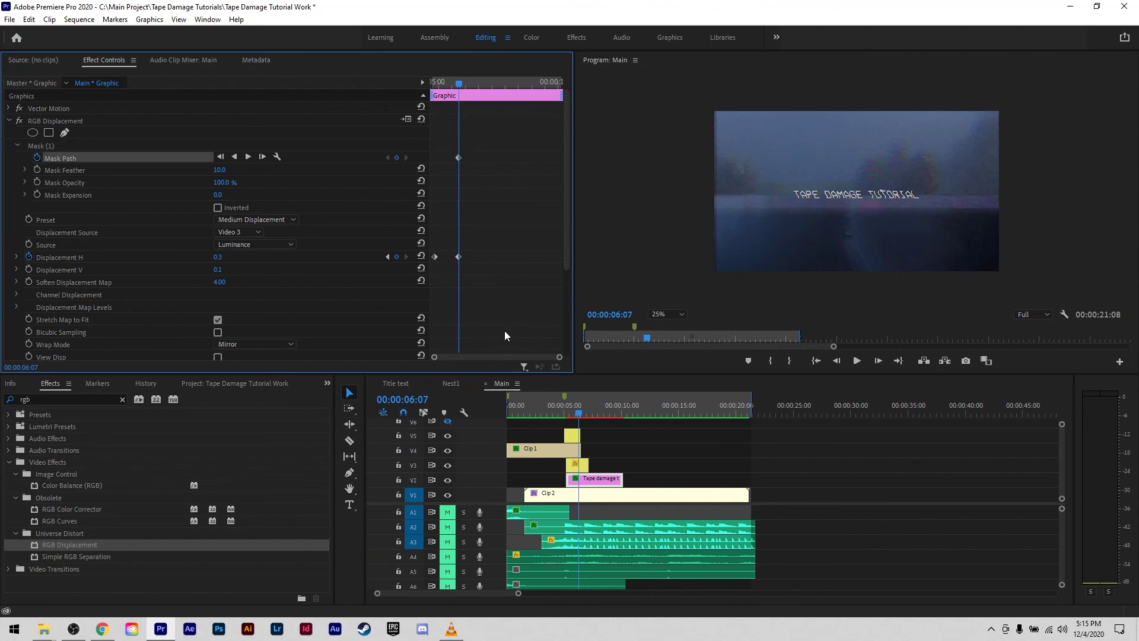
- Move the RGB Displacement mask fully above the title text at 00:00:06:14 and play back the result
click(582, 415)
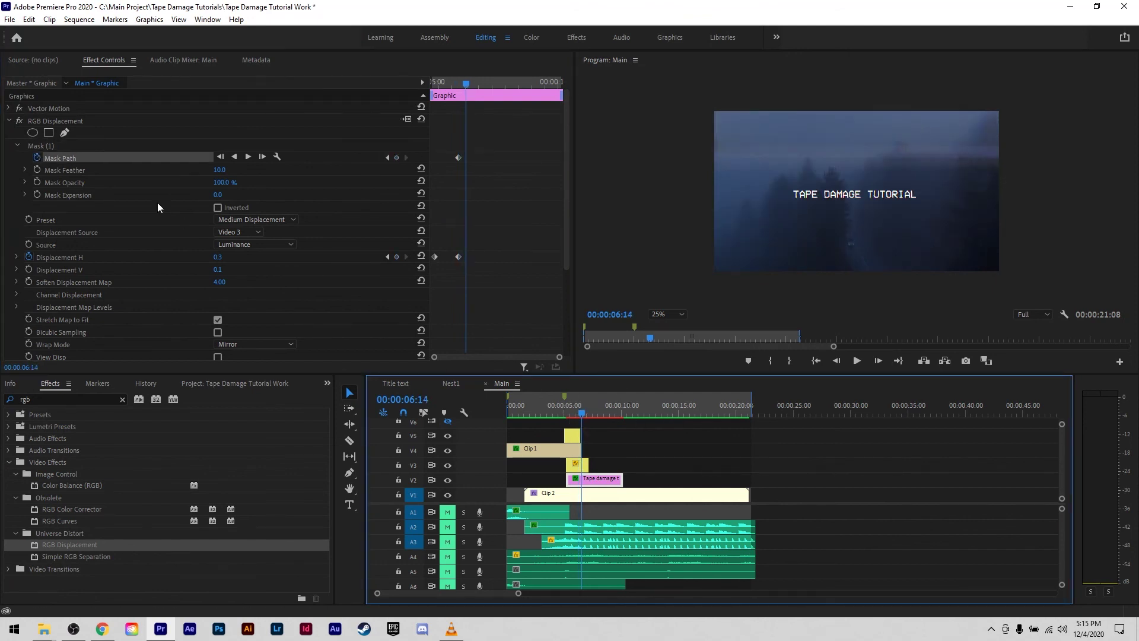
click(44, 148)
drag(850, 198, 853, 159)
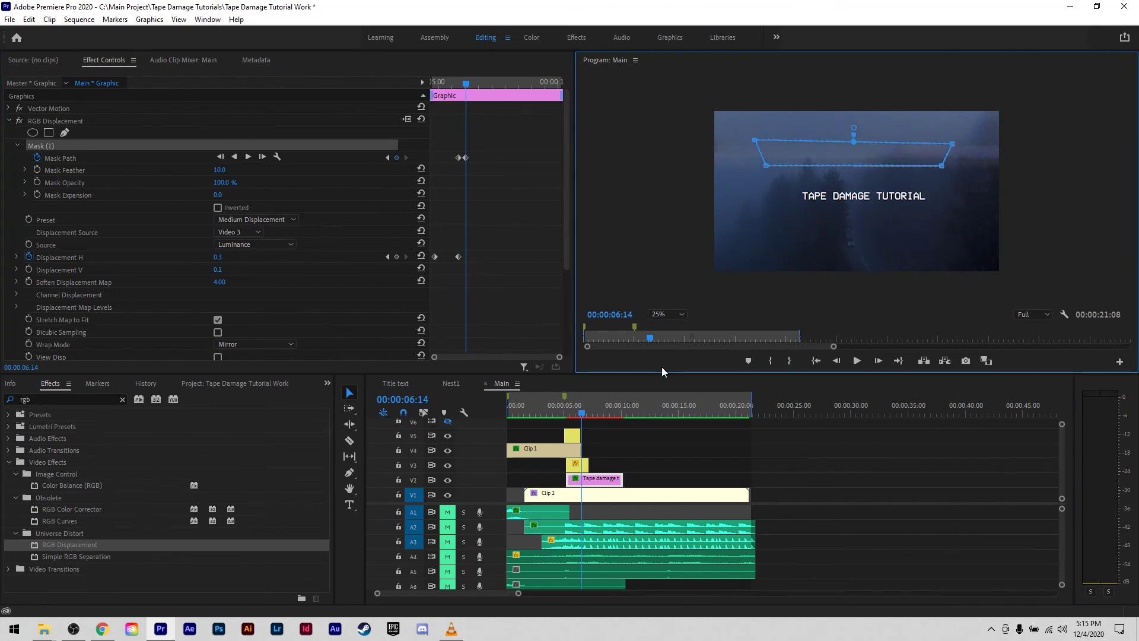
click(582, 415)
drag(582, 415, 577, 416)
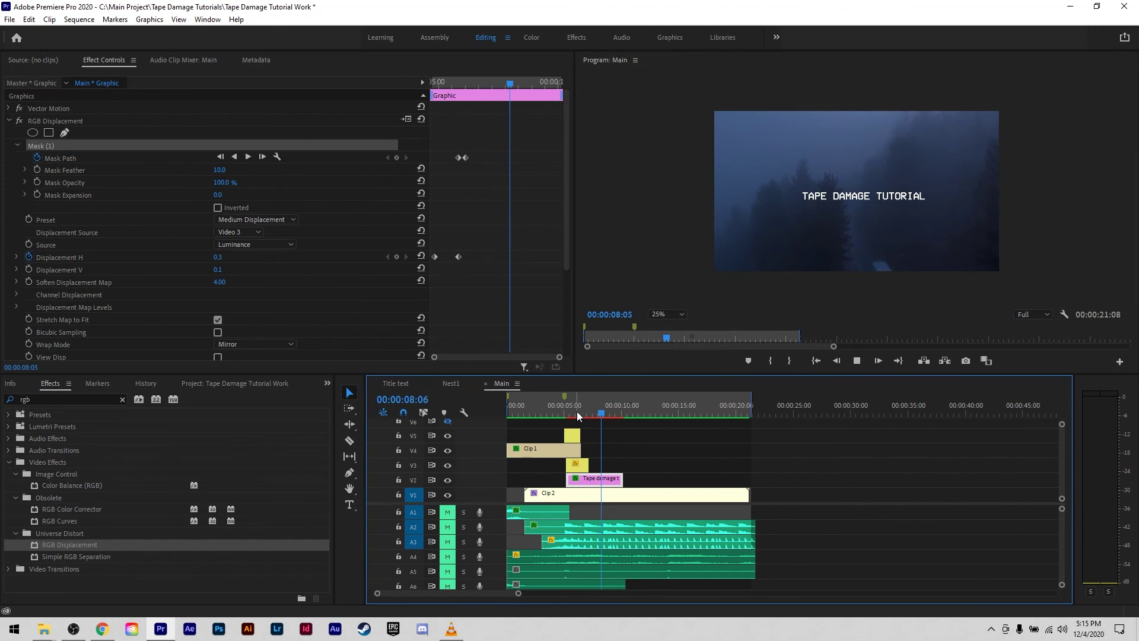
key(space)
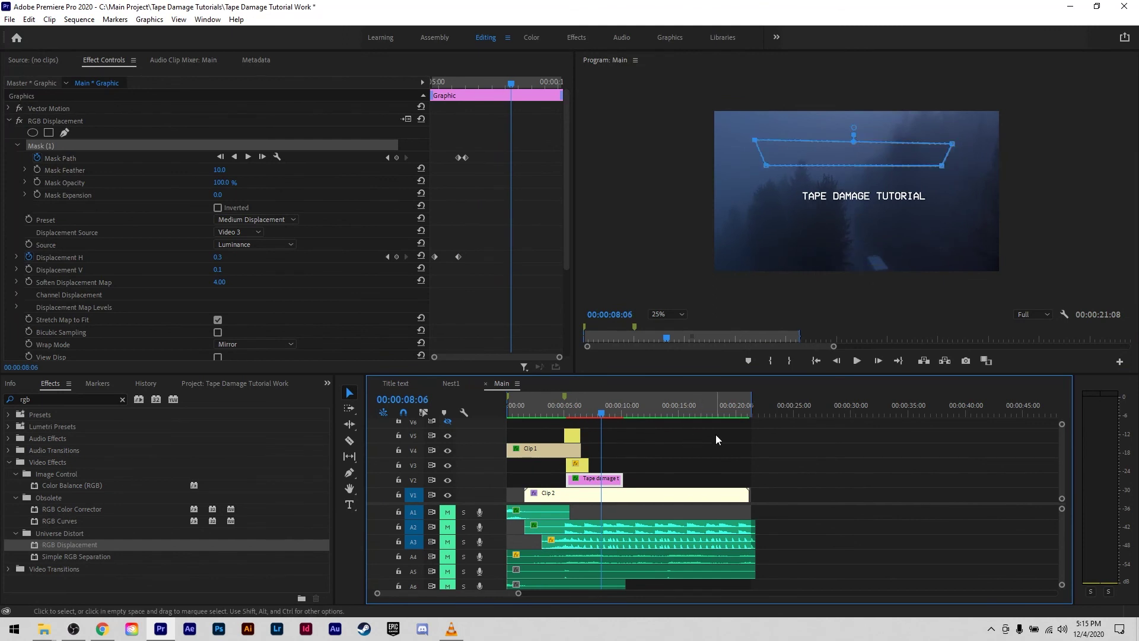